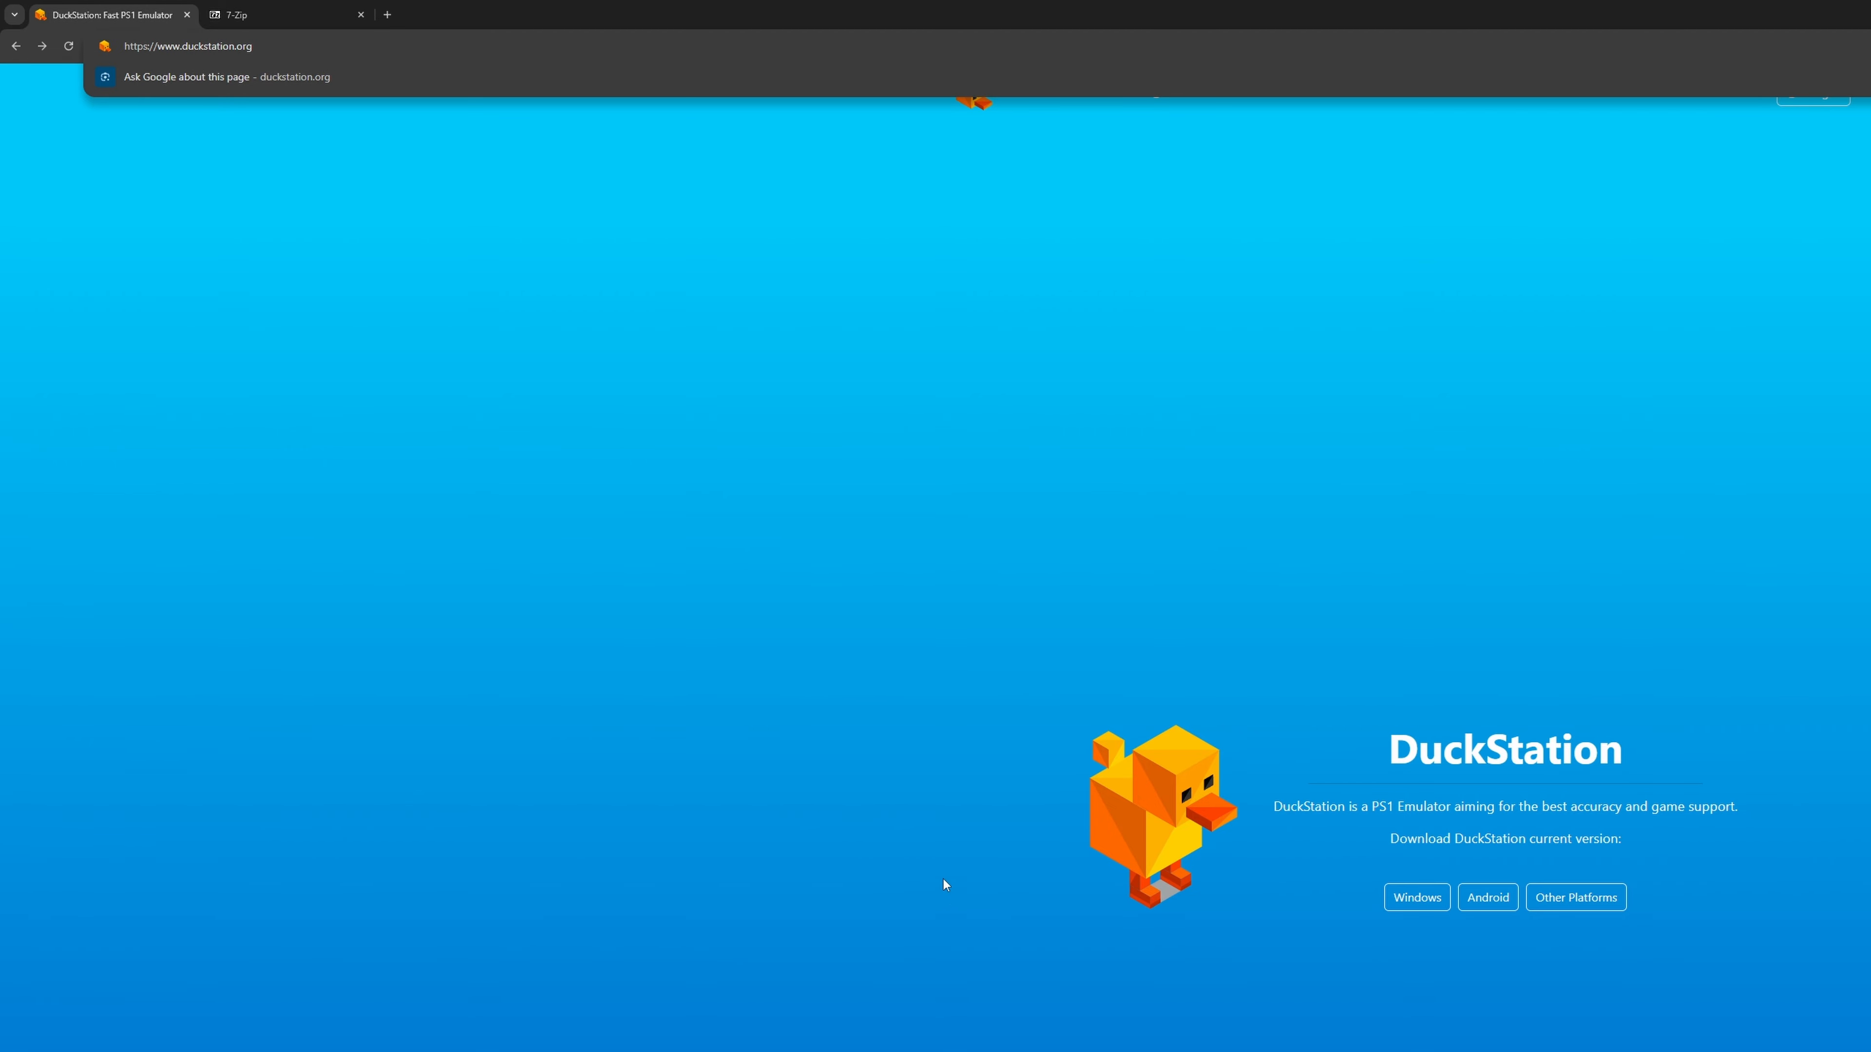
Open the Windows download page on duckstation.org, and bring up the 7-Zip site at 7-zip.org
left_click(943, 880)
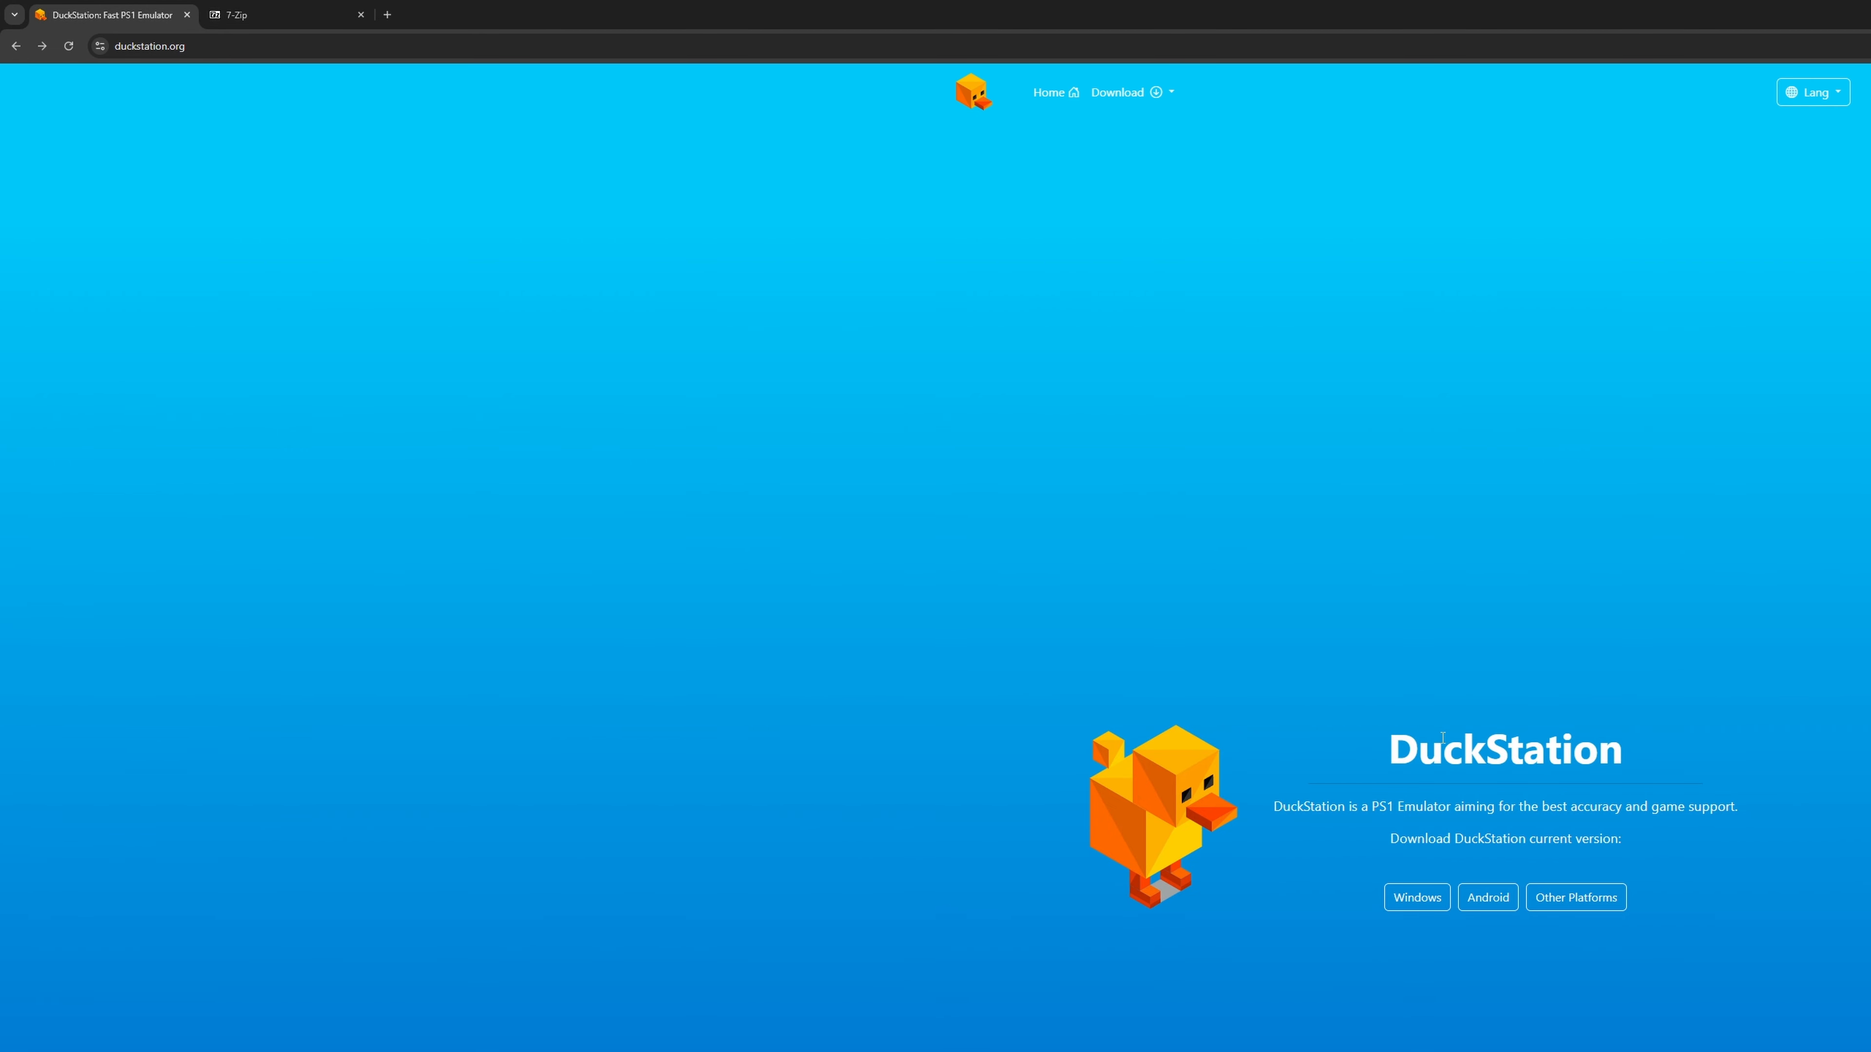
left_click(1405, 905)
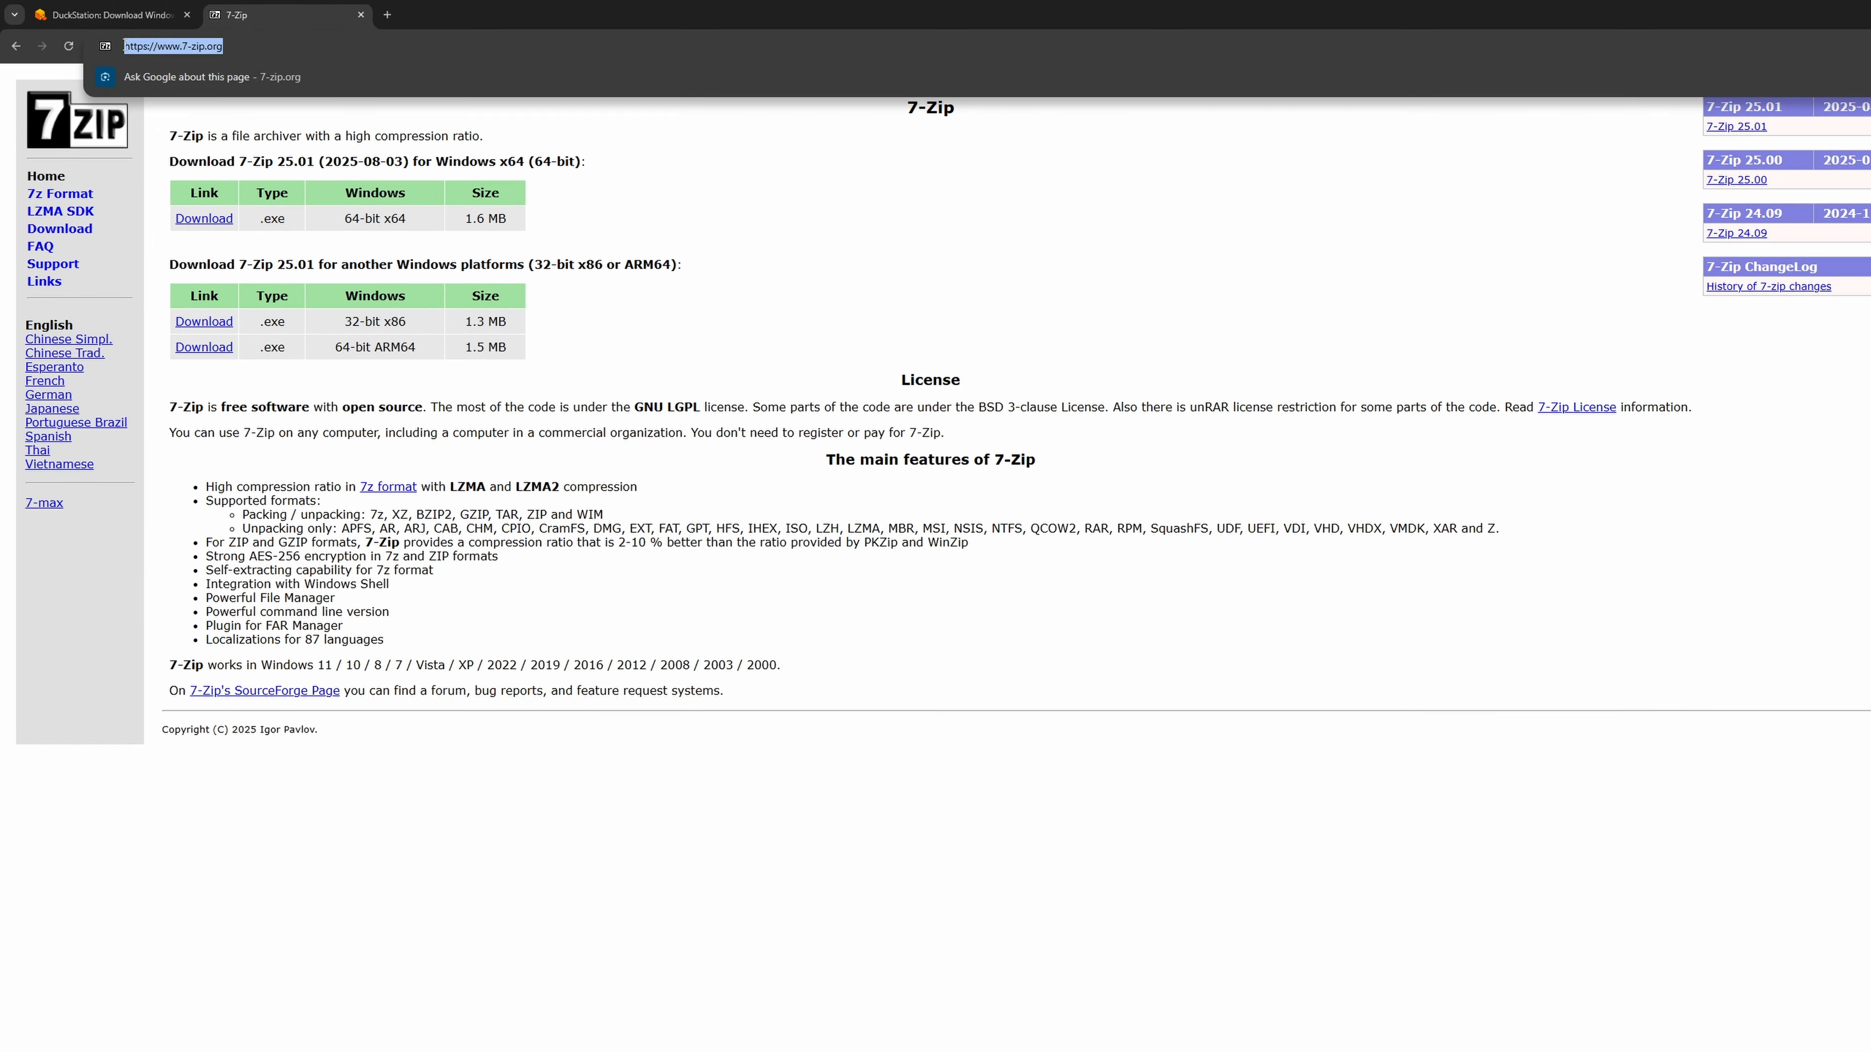
left_click(293, 152)
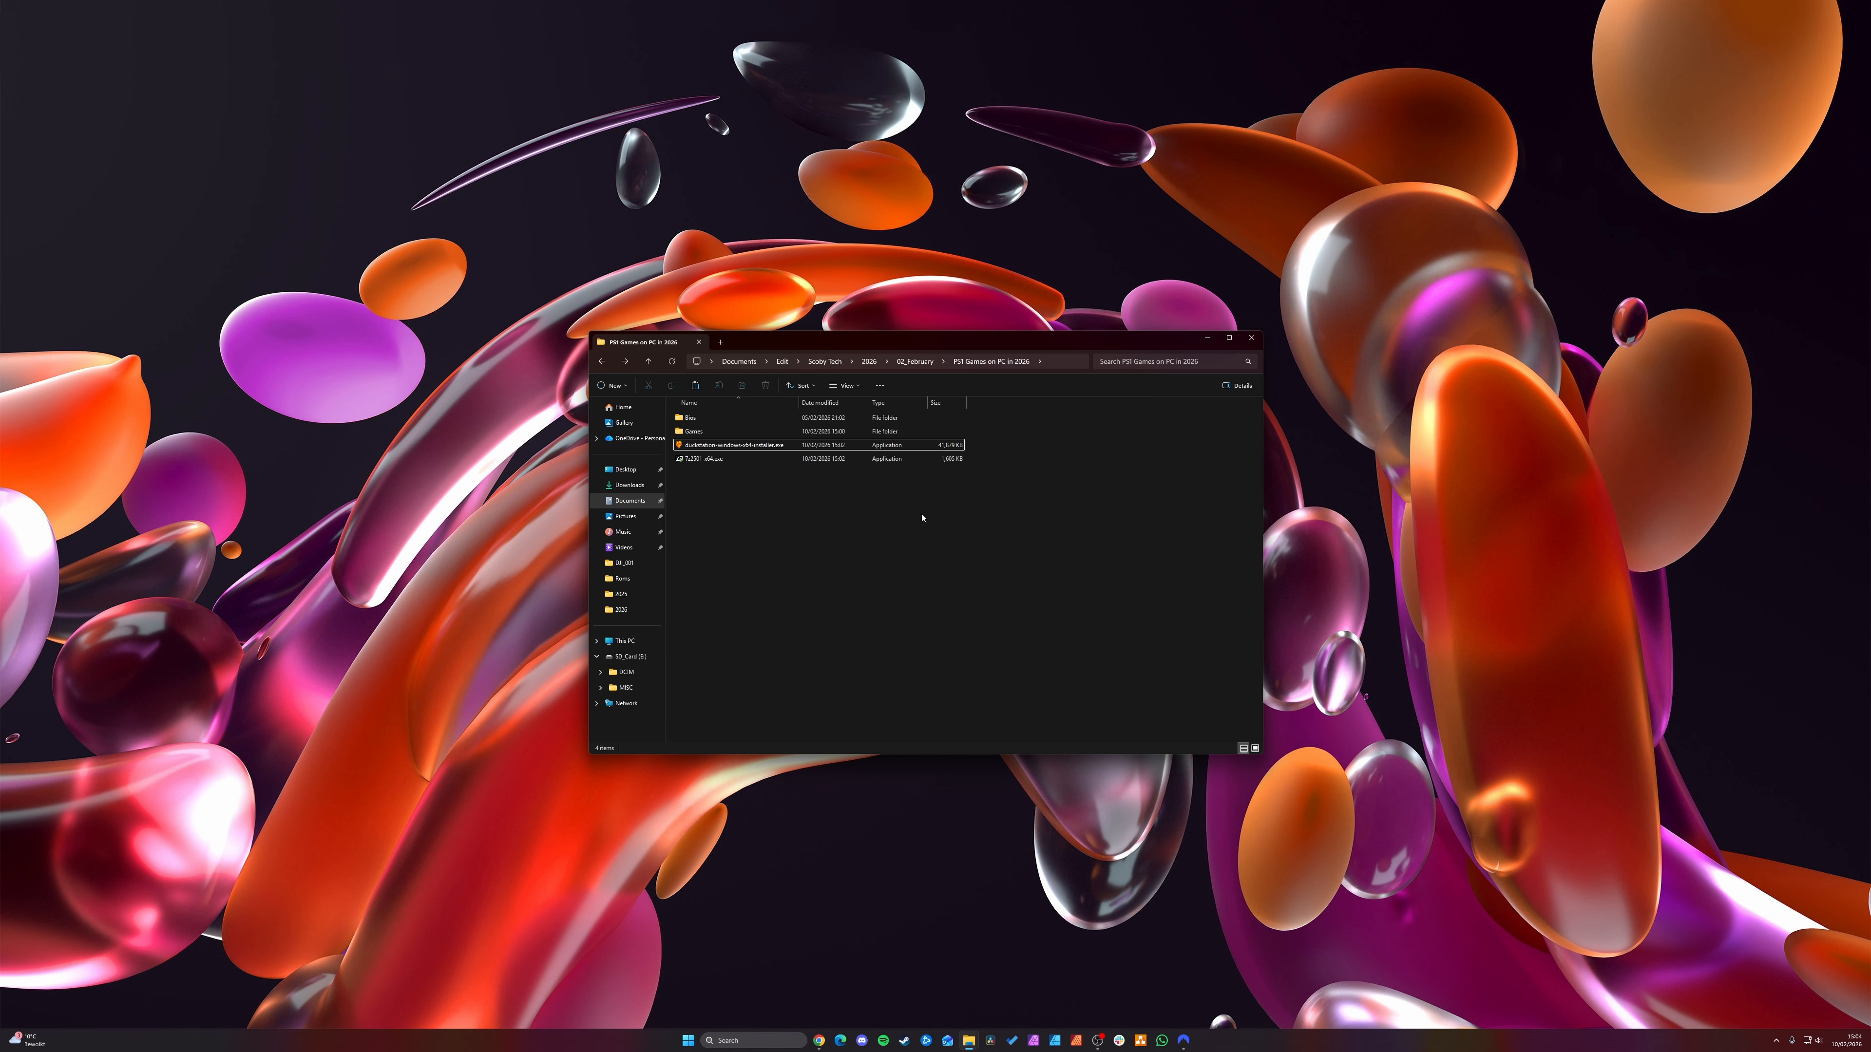
left_click_drag(924, 514, 707, 450)
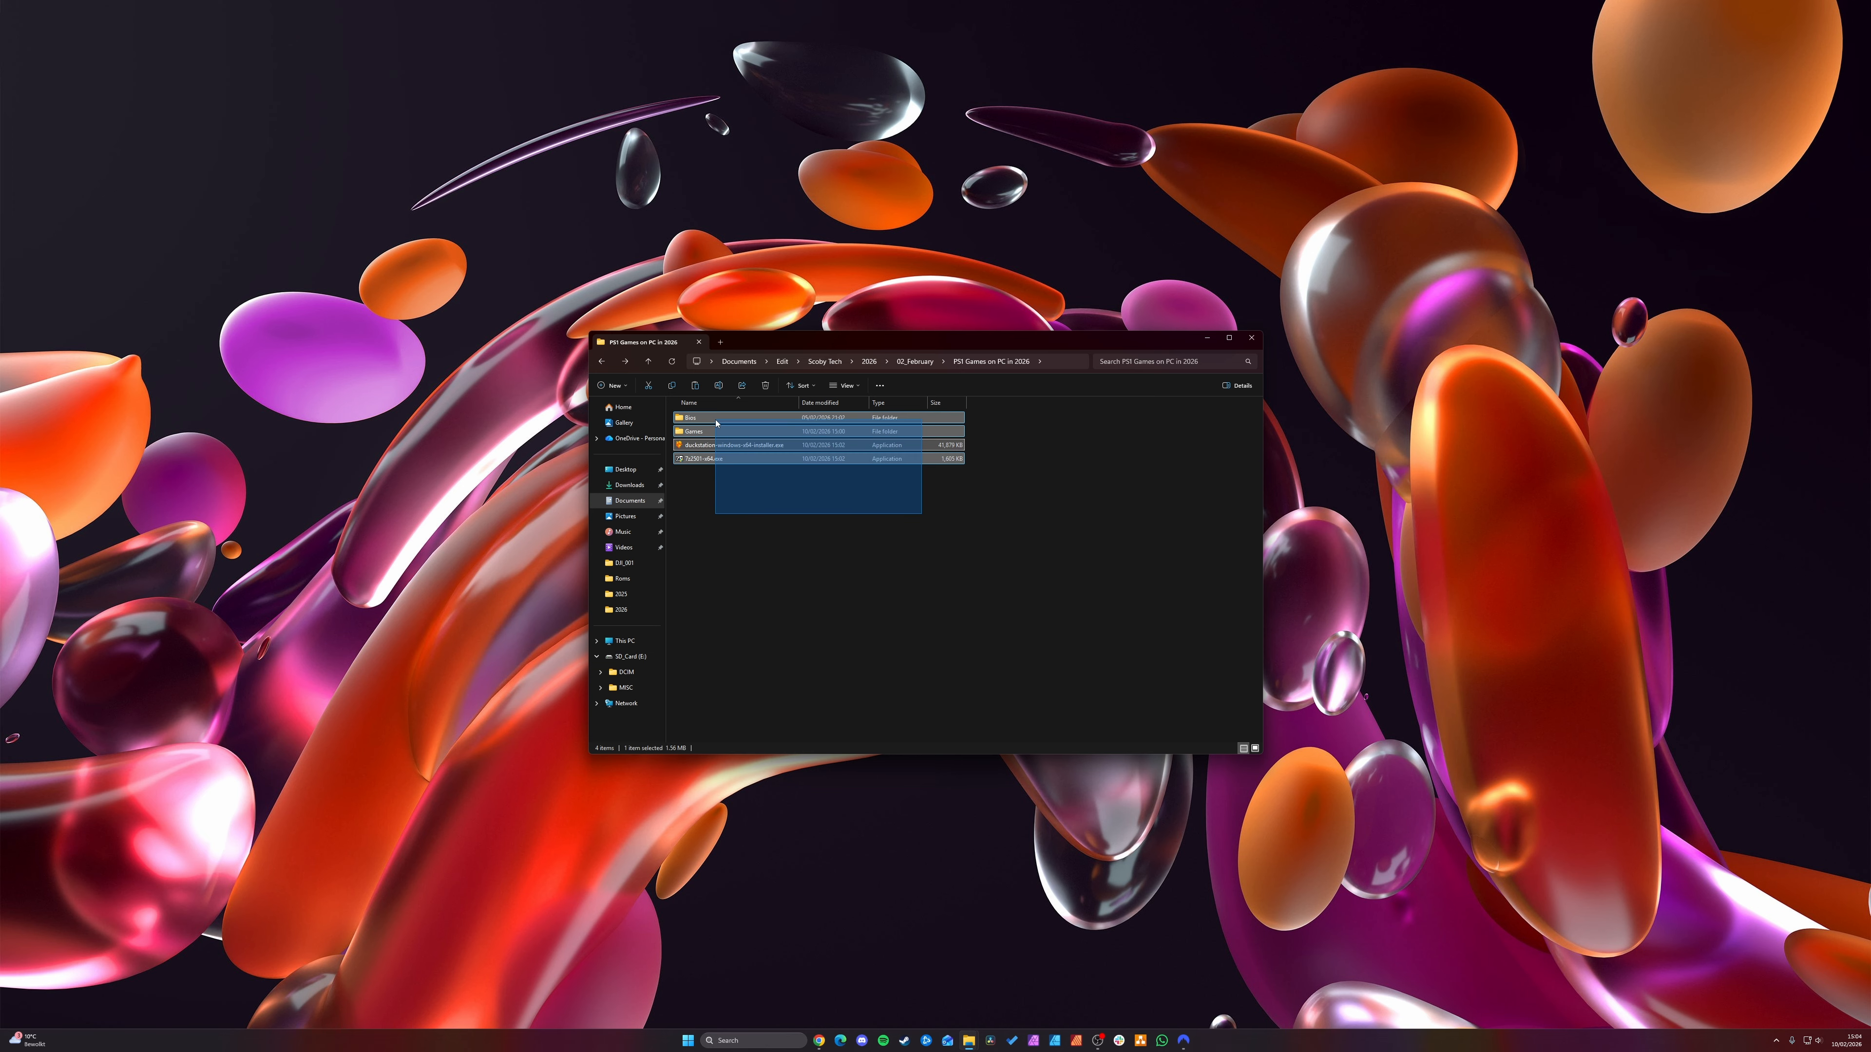
left_click(770, 497)
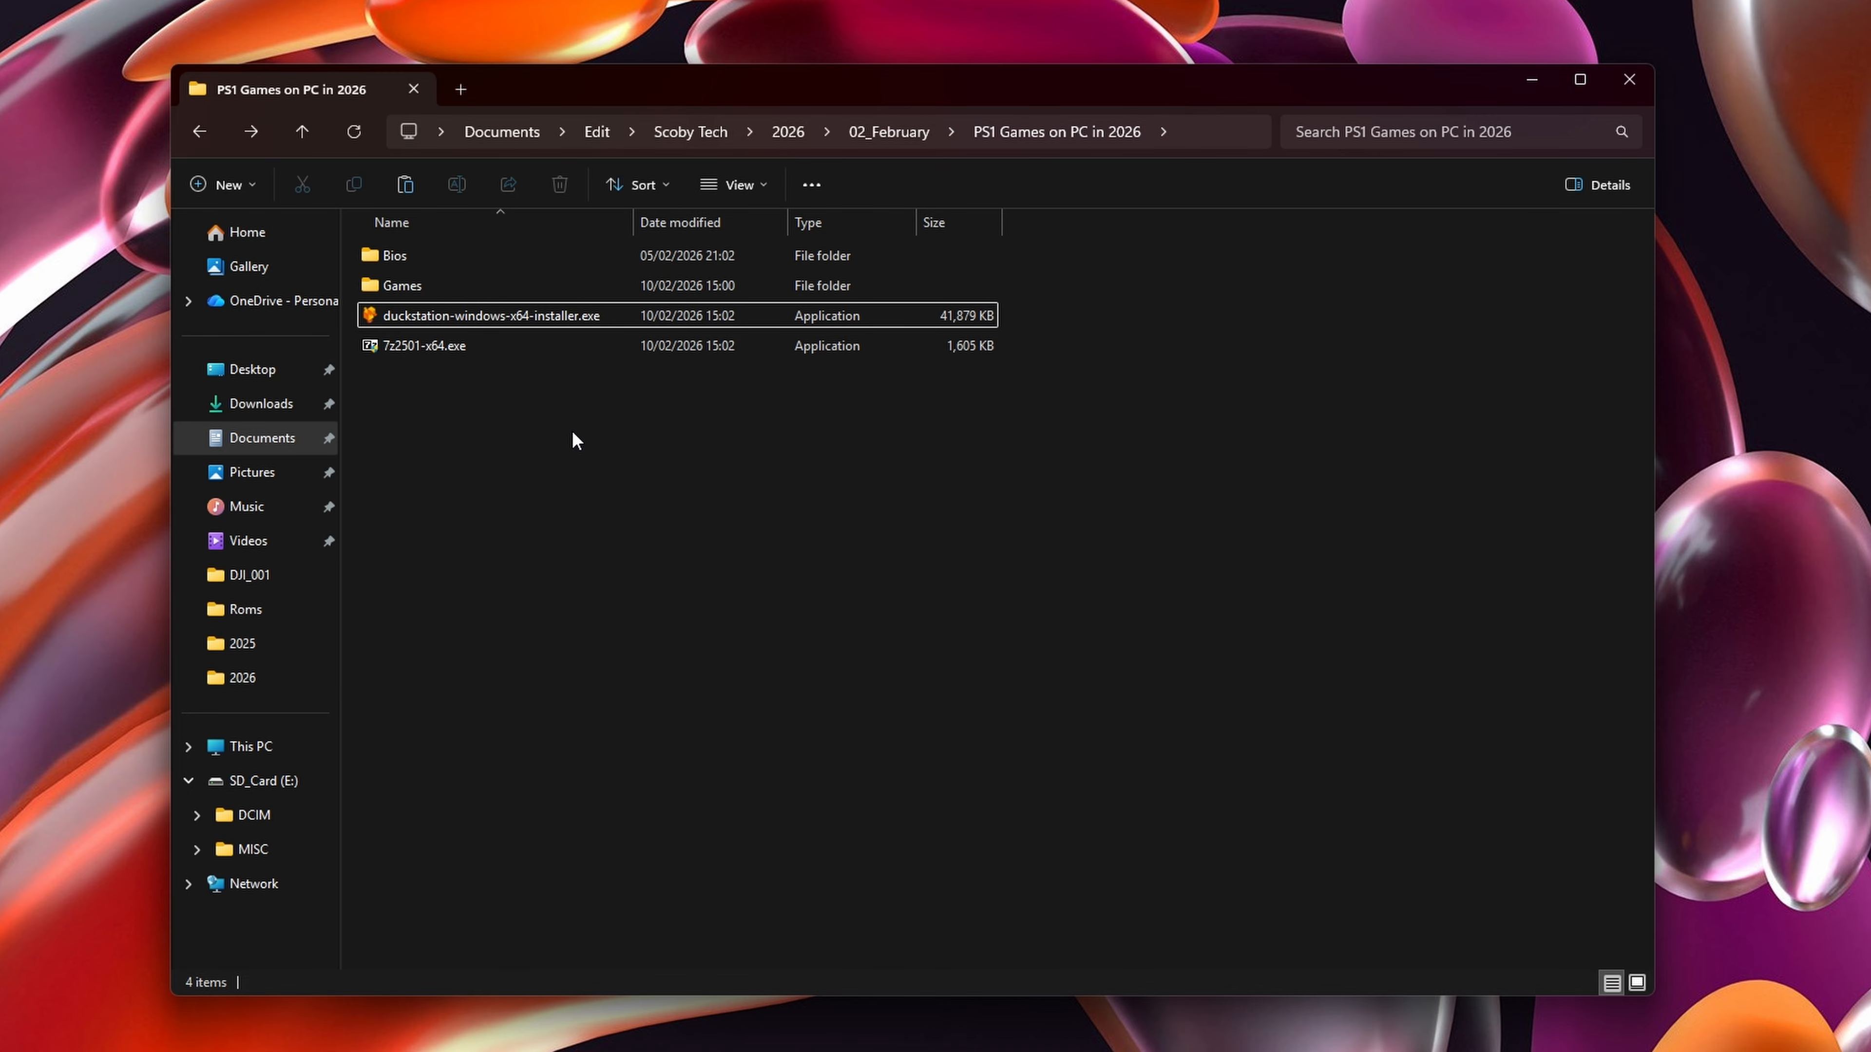
left_click_drag(734, 401, 435, 252)
left_click(568, 466)
Run 7z2501-x64.exe and install 7-Zip to C:\Program Files\7-Zip\, closing the setup when done
left_click(466, 346)
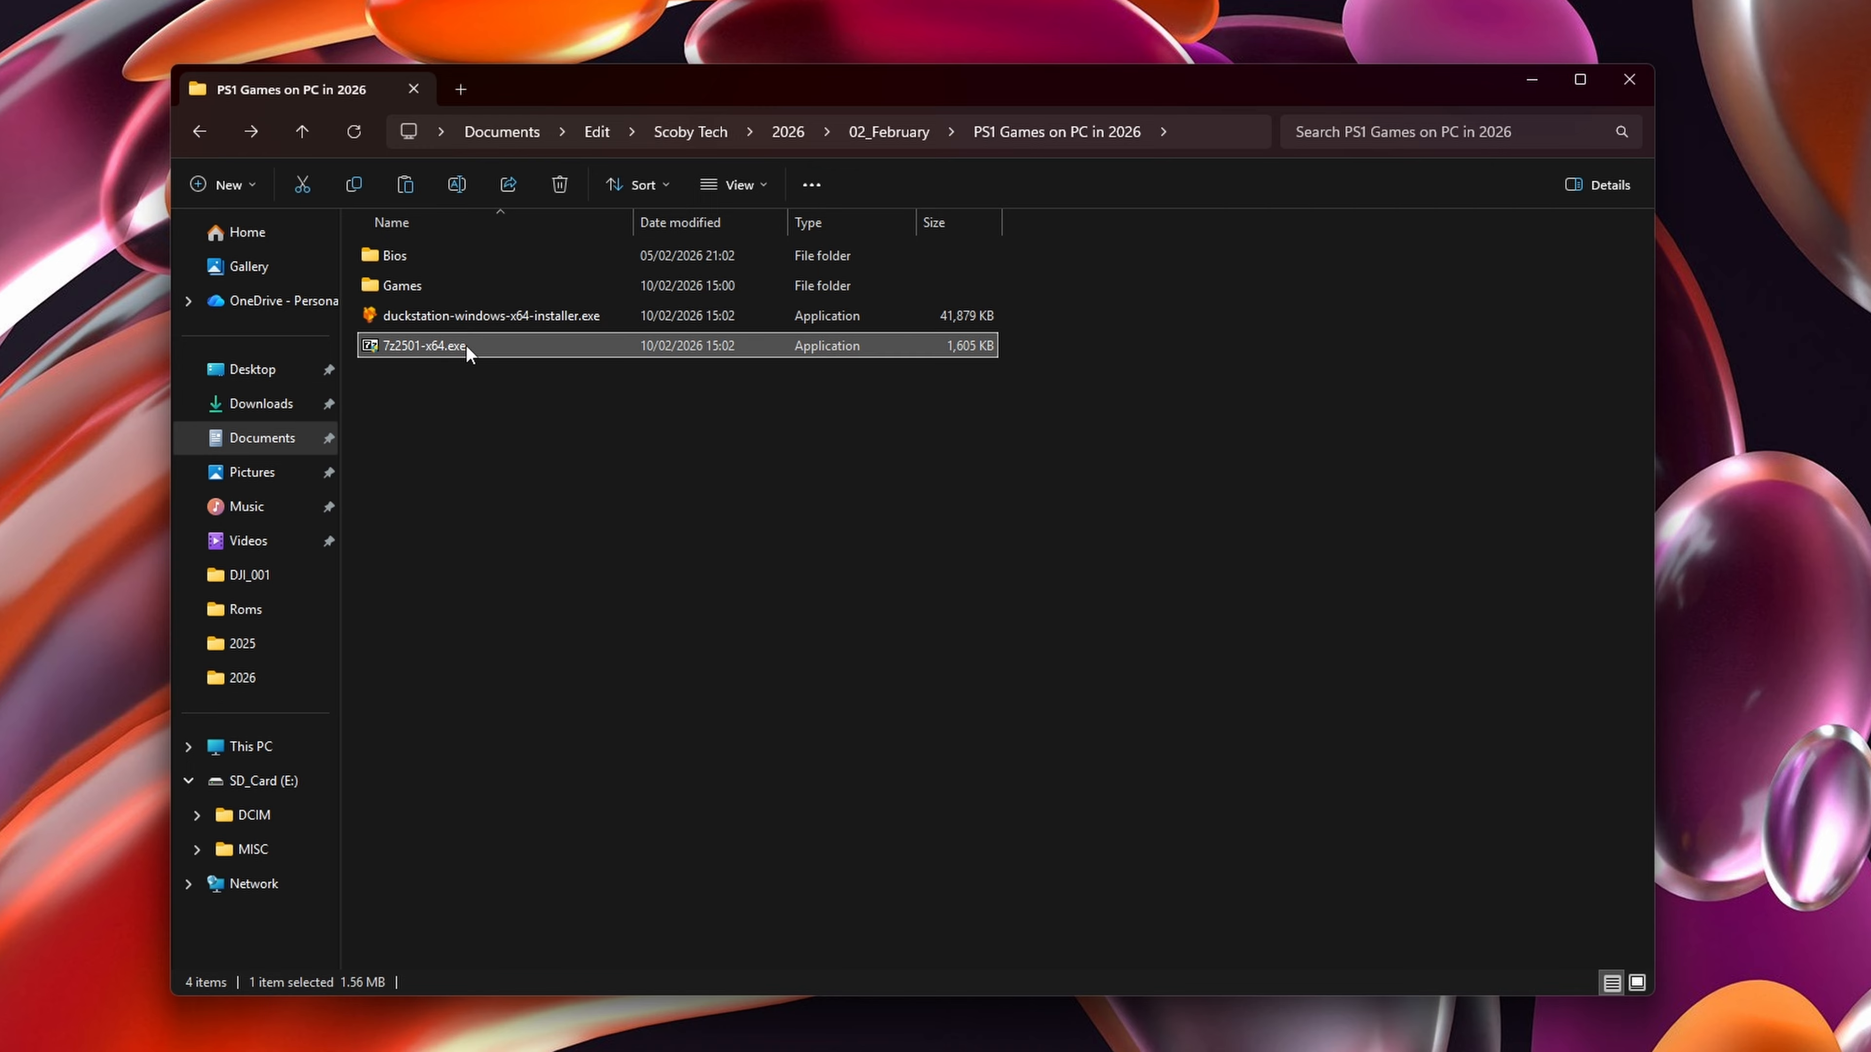
double_click(450, 348)
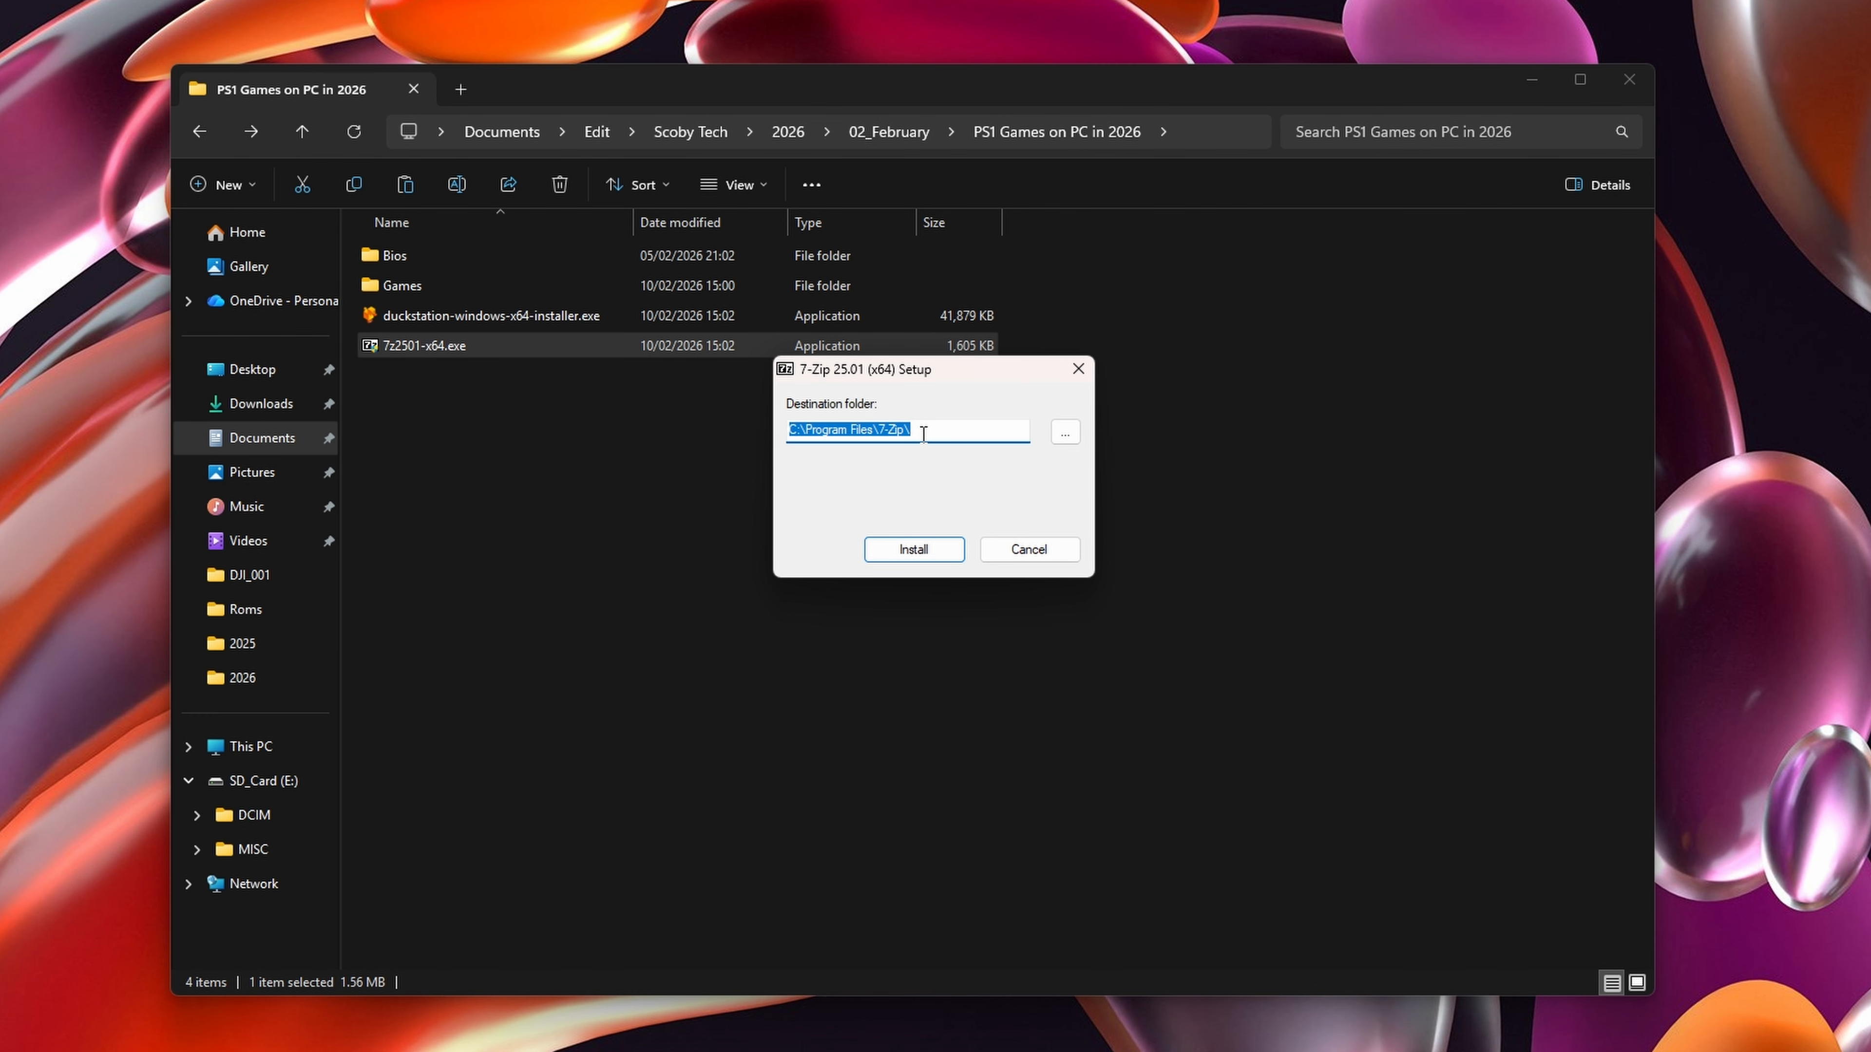
left_click_drag(945, 431, 704, 431)
left_click(928, 554)
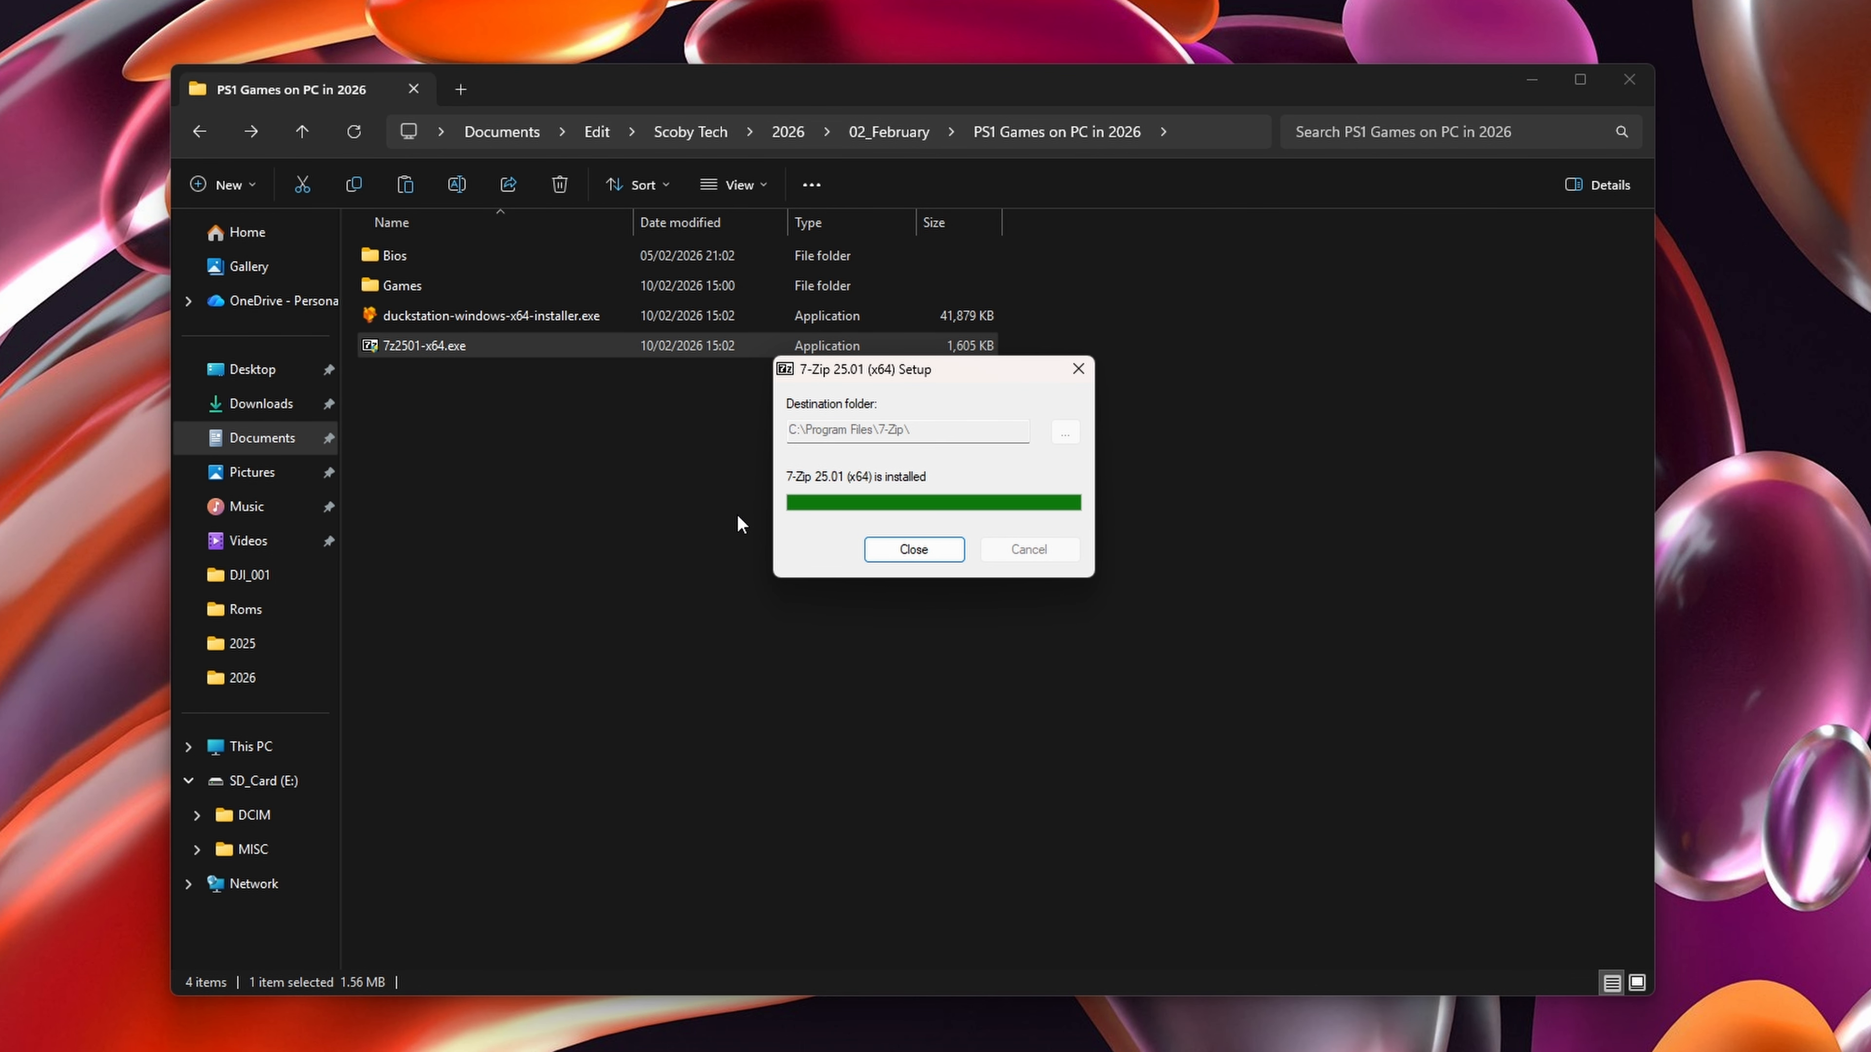
left_click(914, 551)
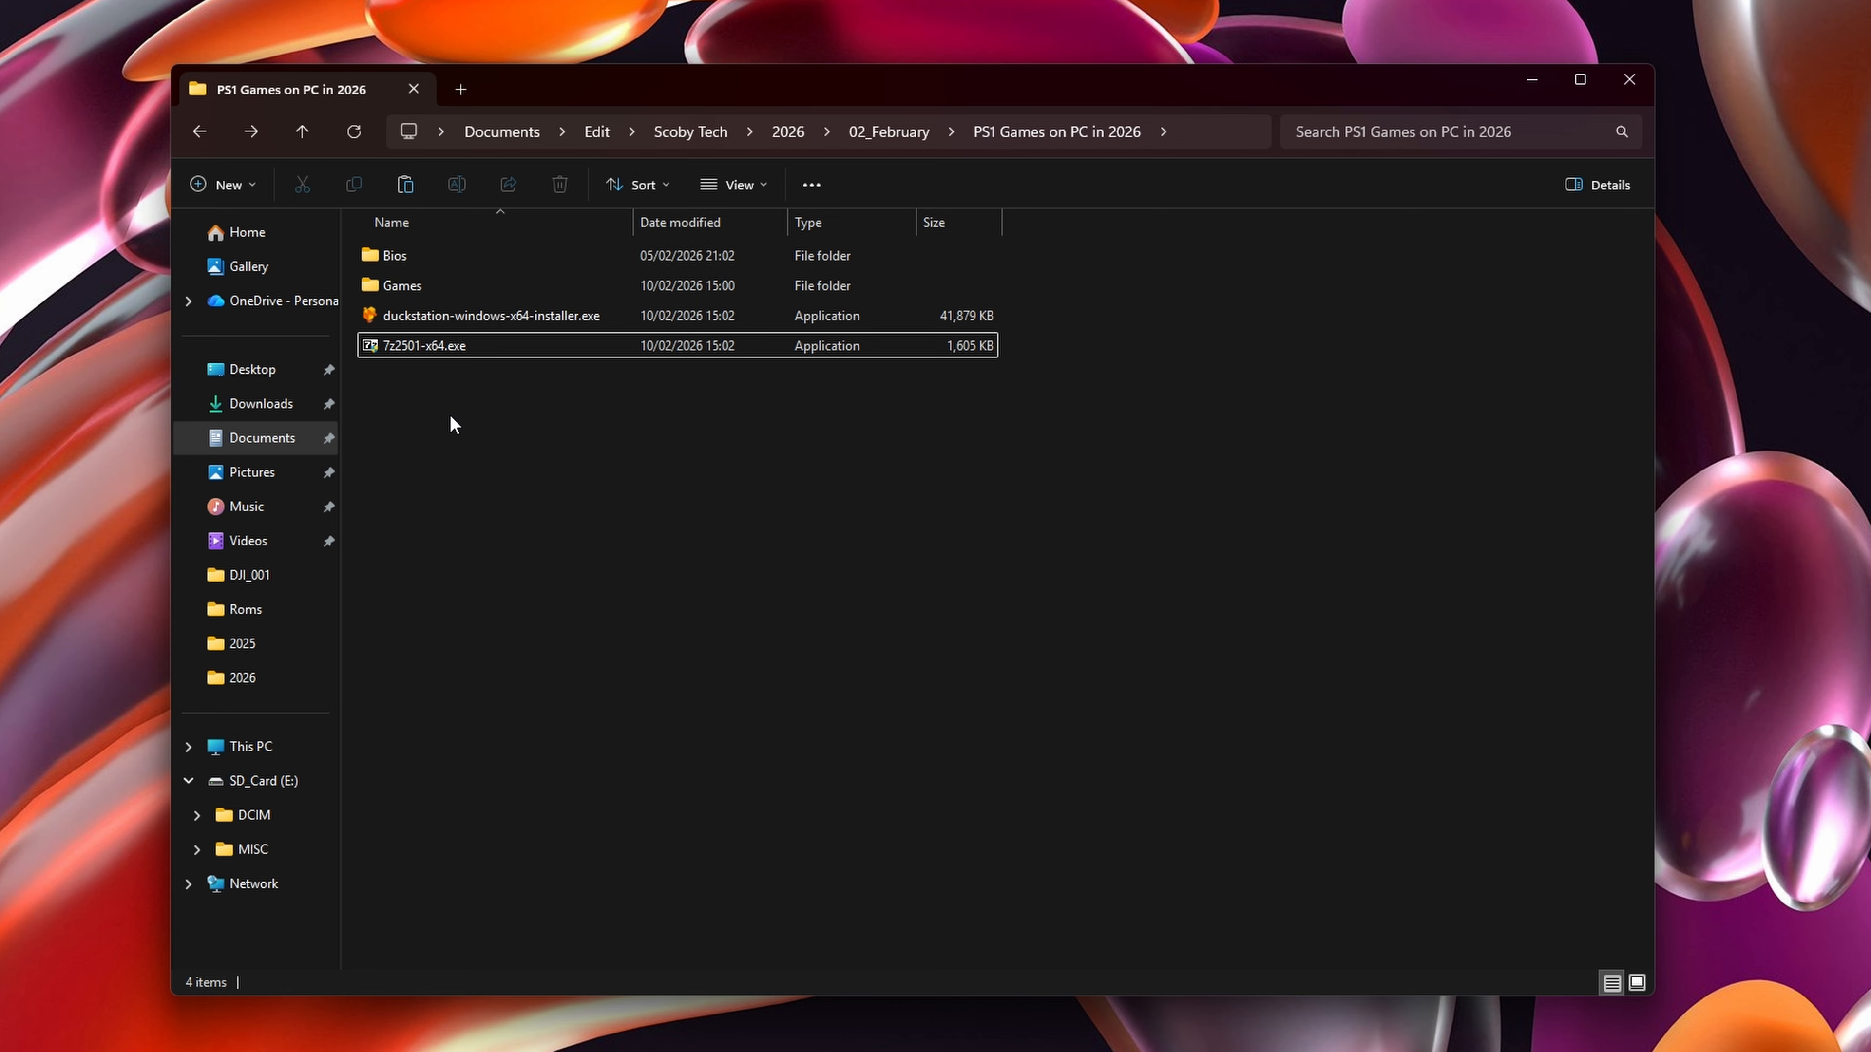
Look in the Bios folder for the scph5501.bin BIOS file
double_click(402, 255)
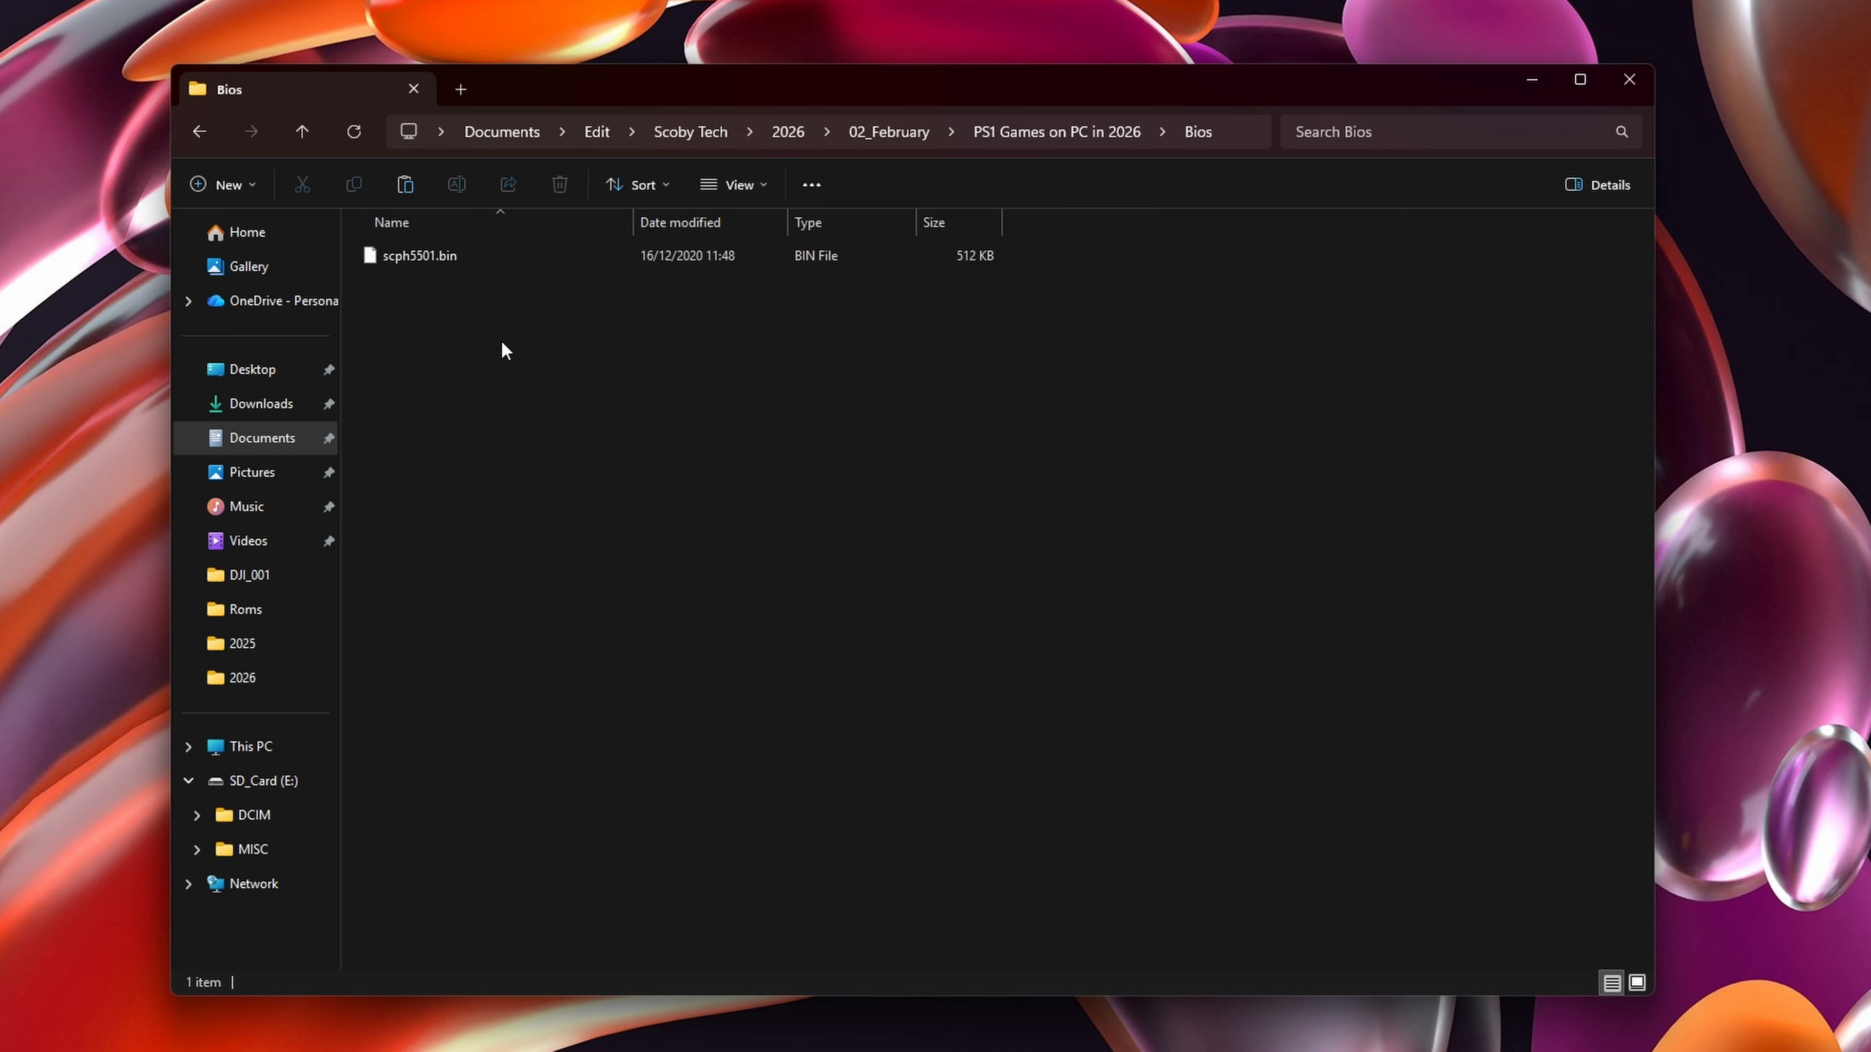
left_click(397, 260)
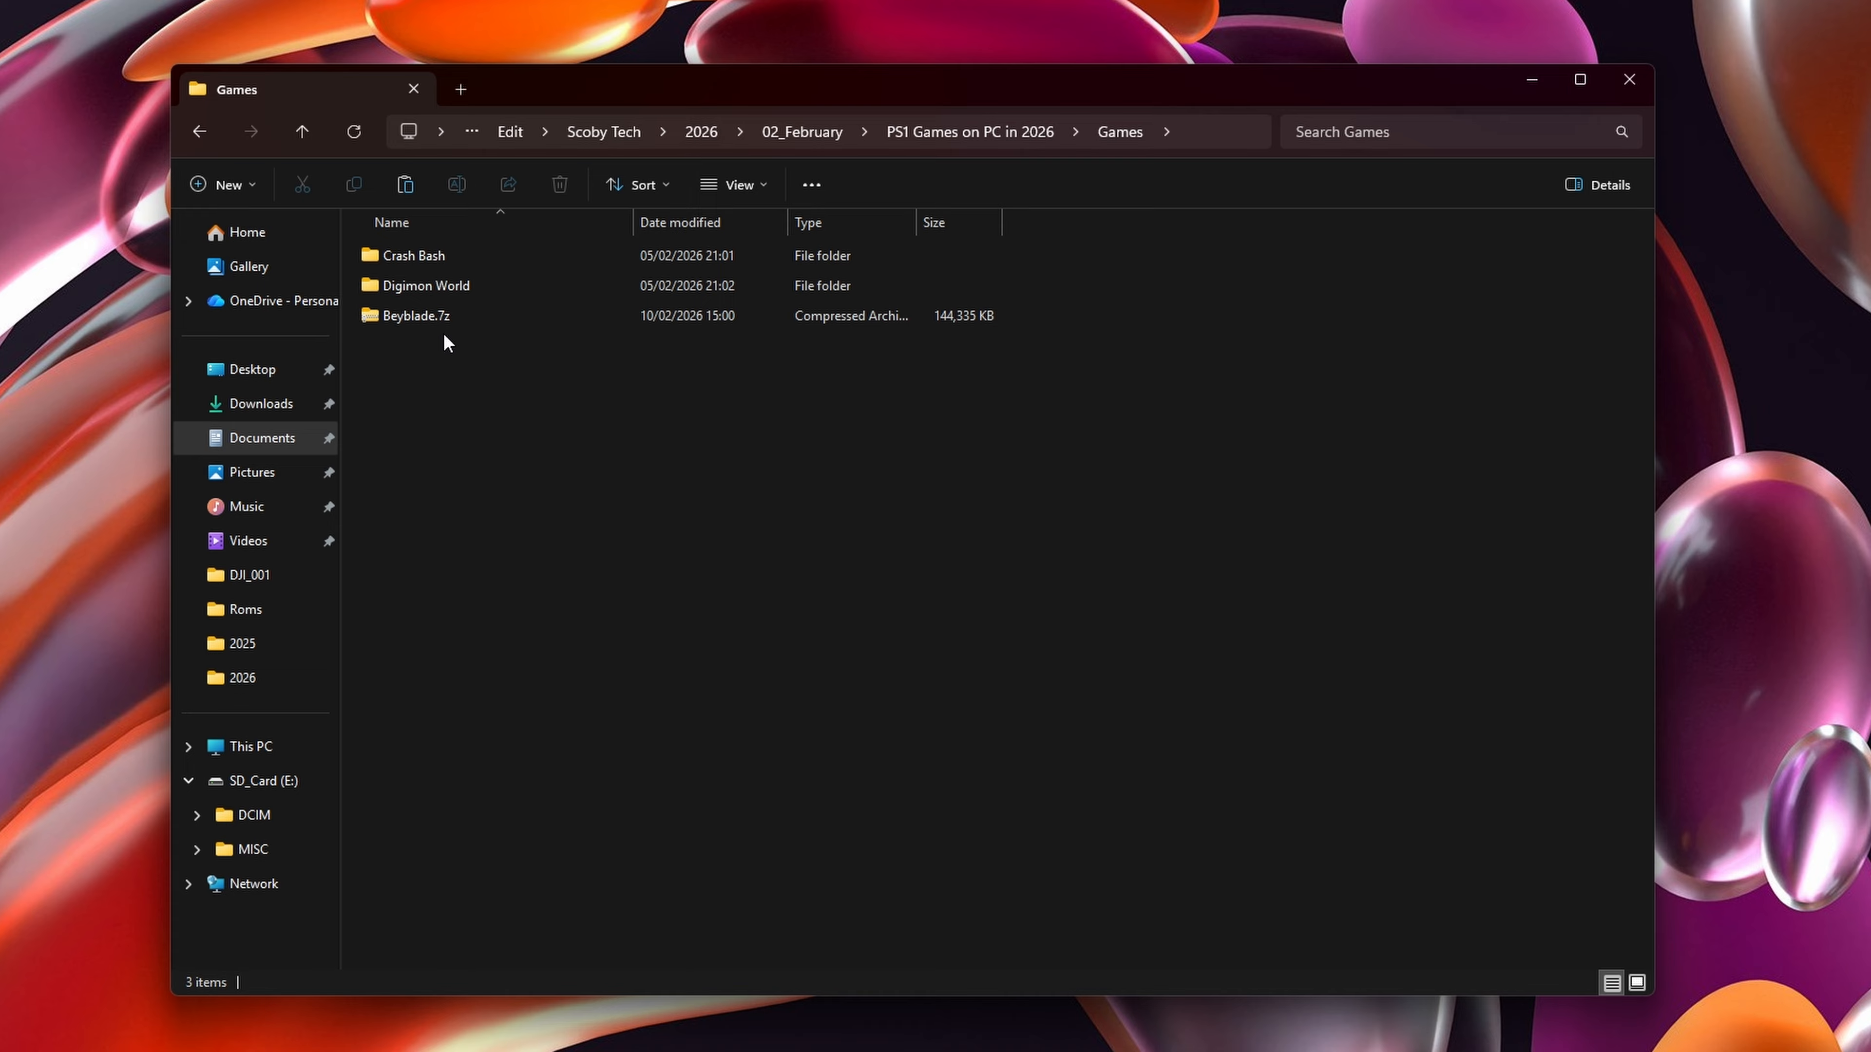
Extract the Beyblade.7z archive directly into the Games folder with 7-Zip's Extract Here
left_click(433, 321)
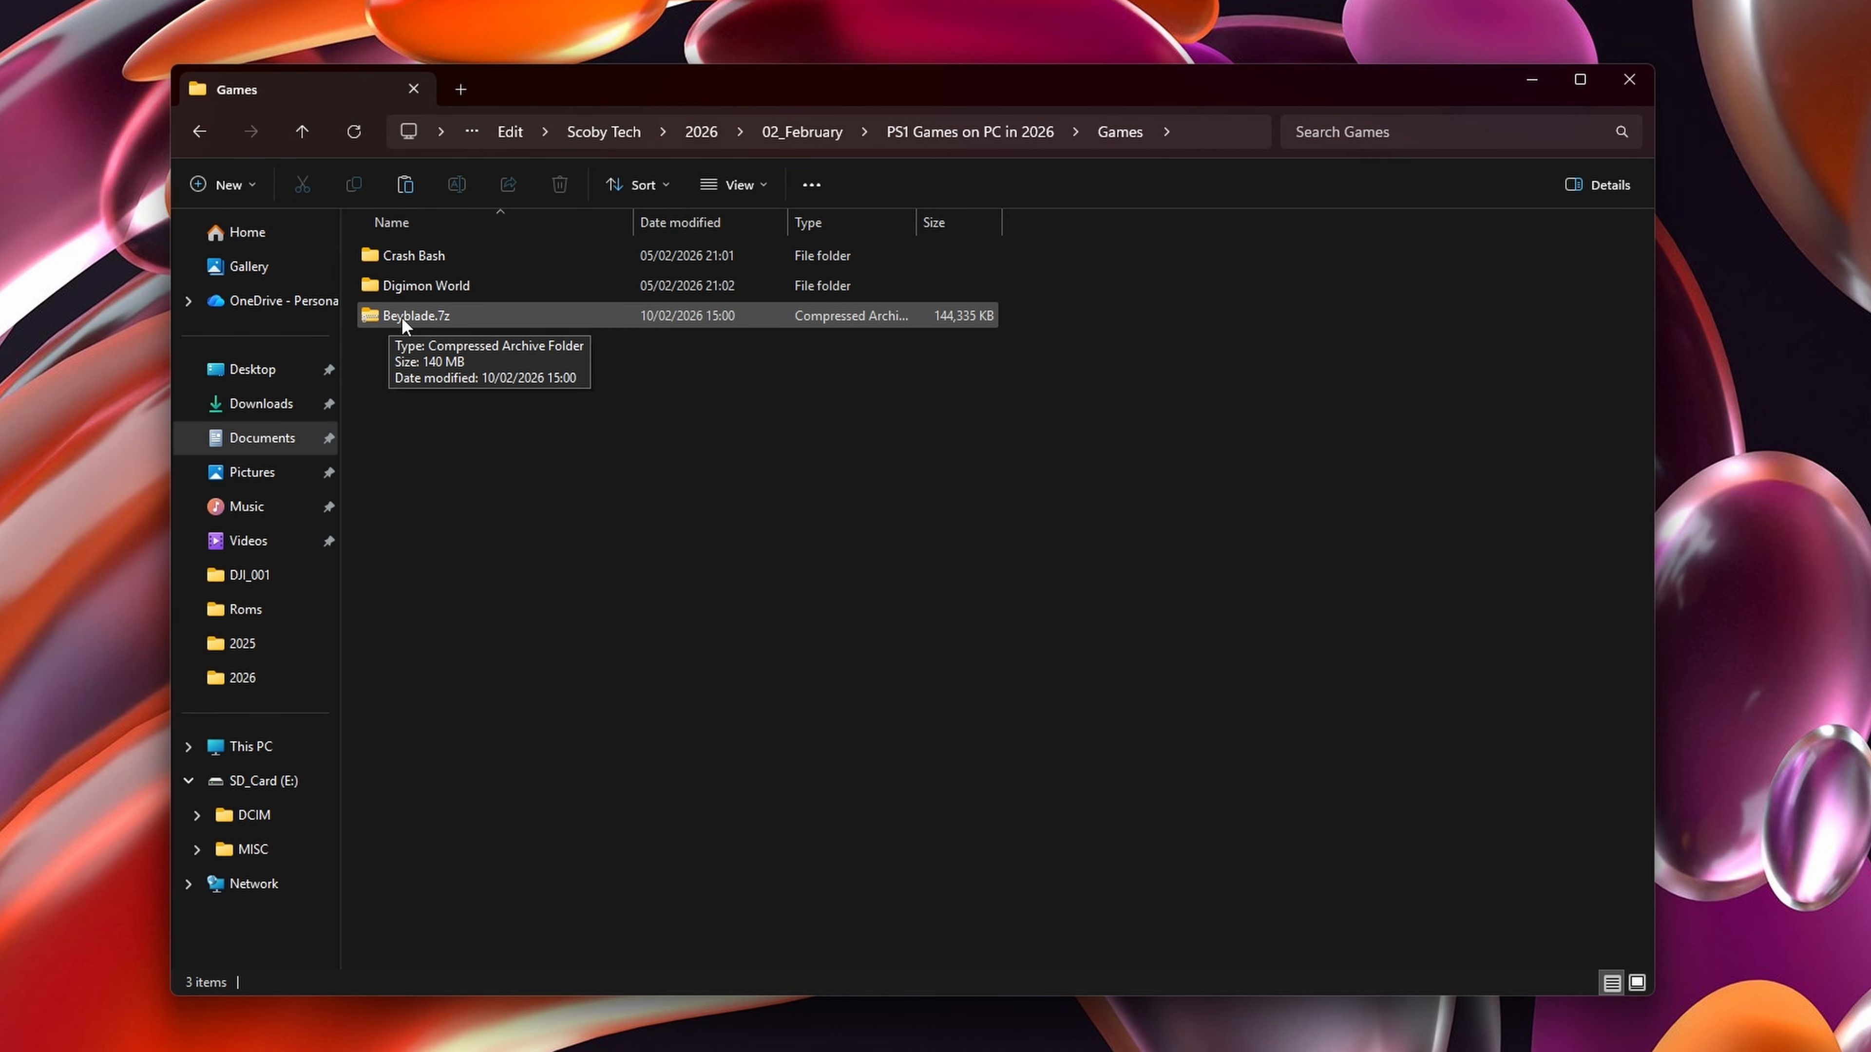
right_click(408, 316)
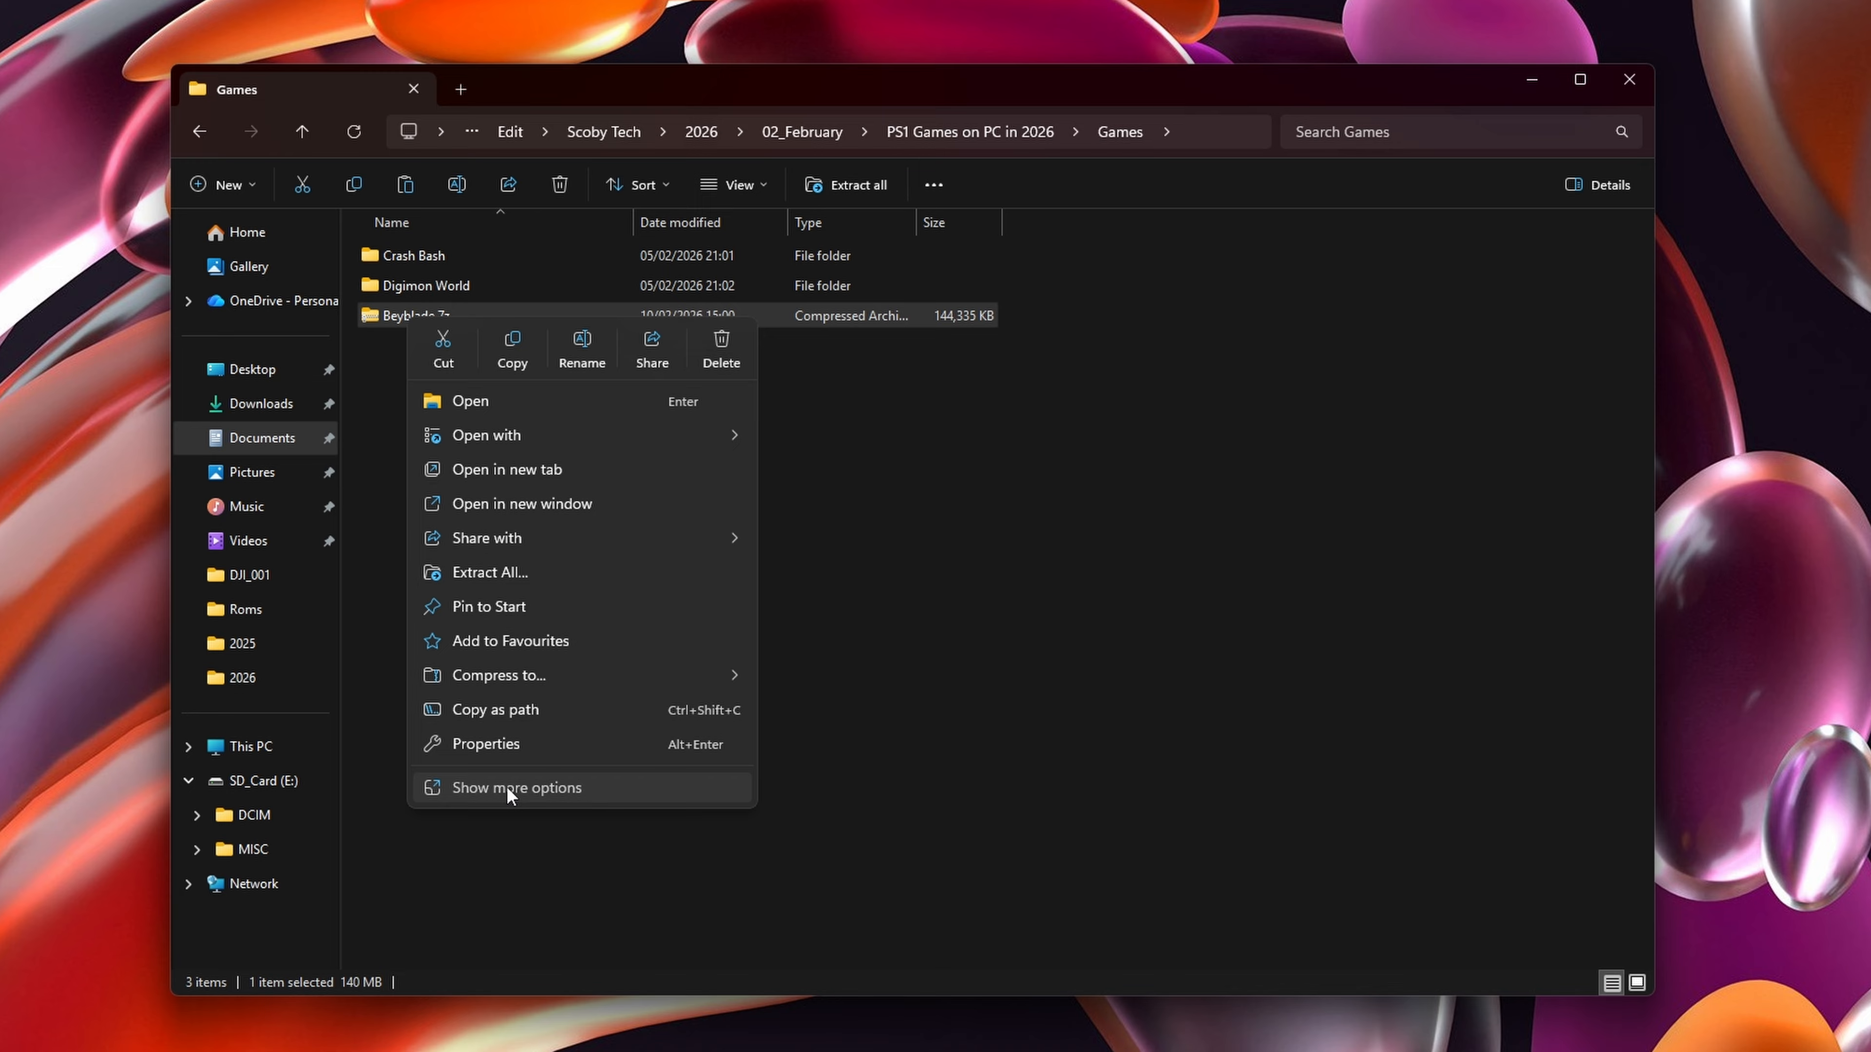
left_click(506, 787)
mouse_move(506, 525)
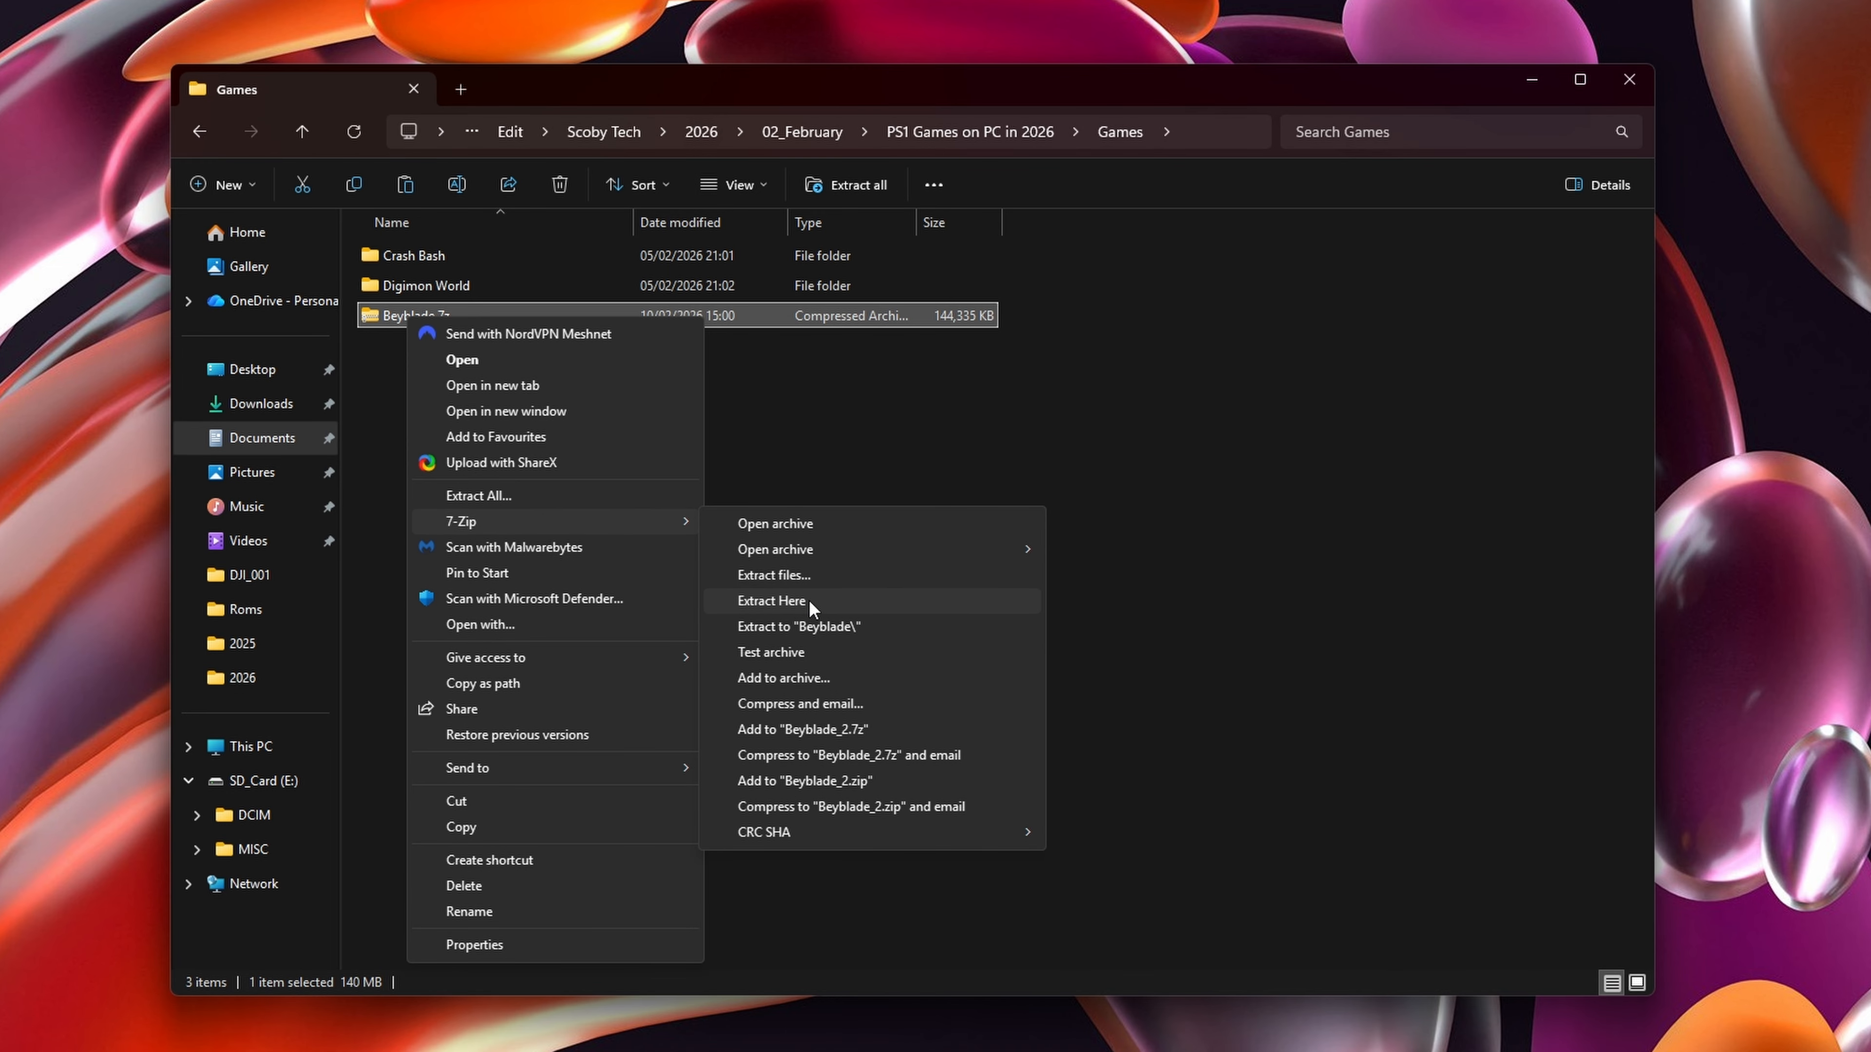
left_click(808, 600)
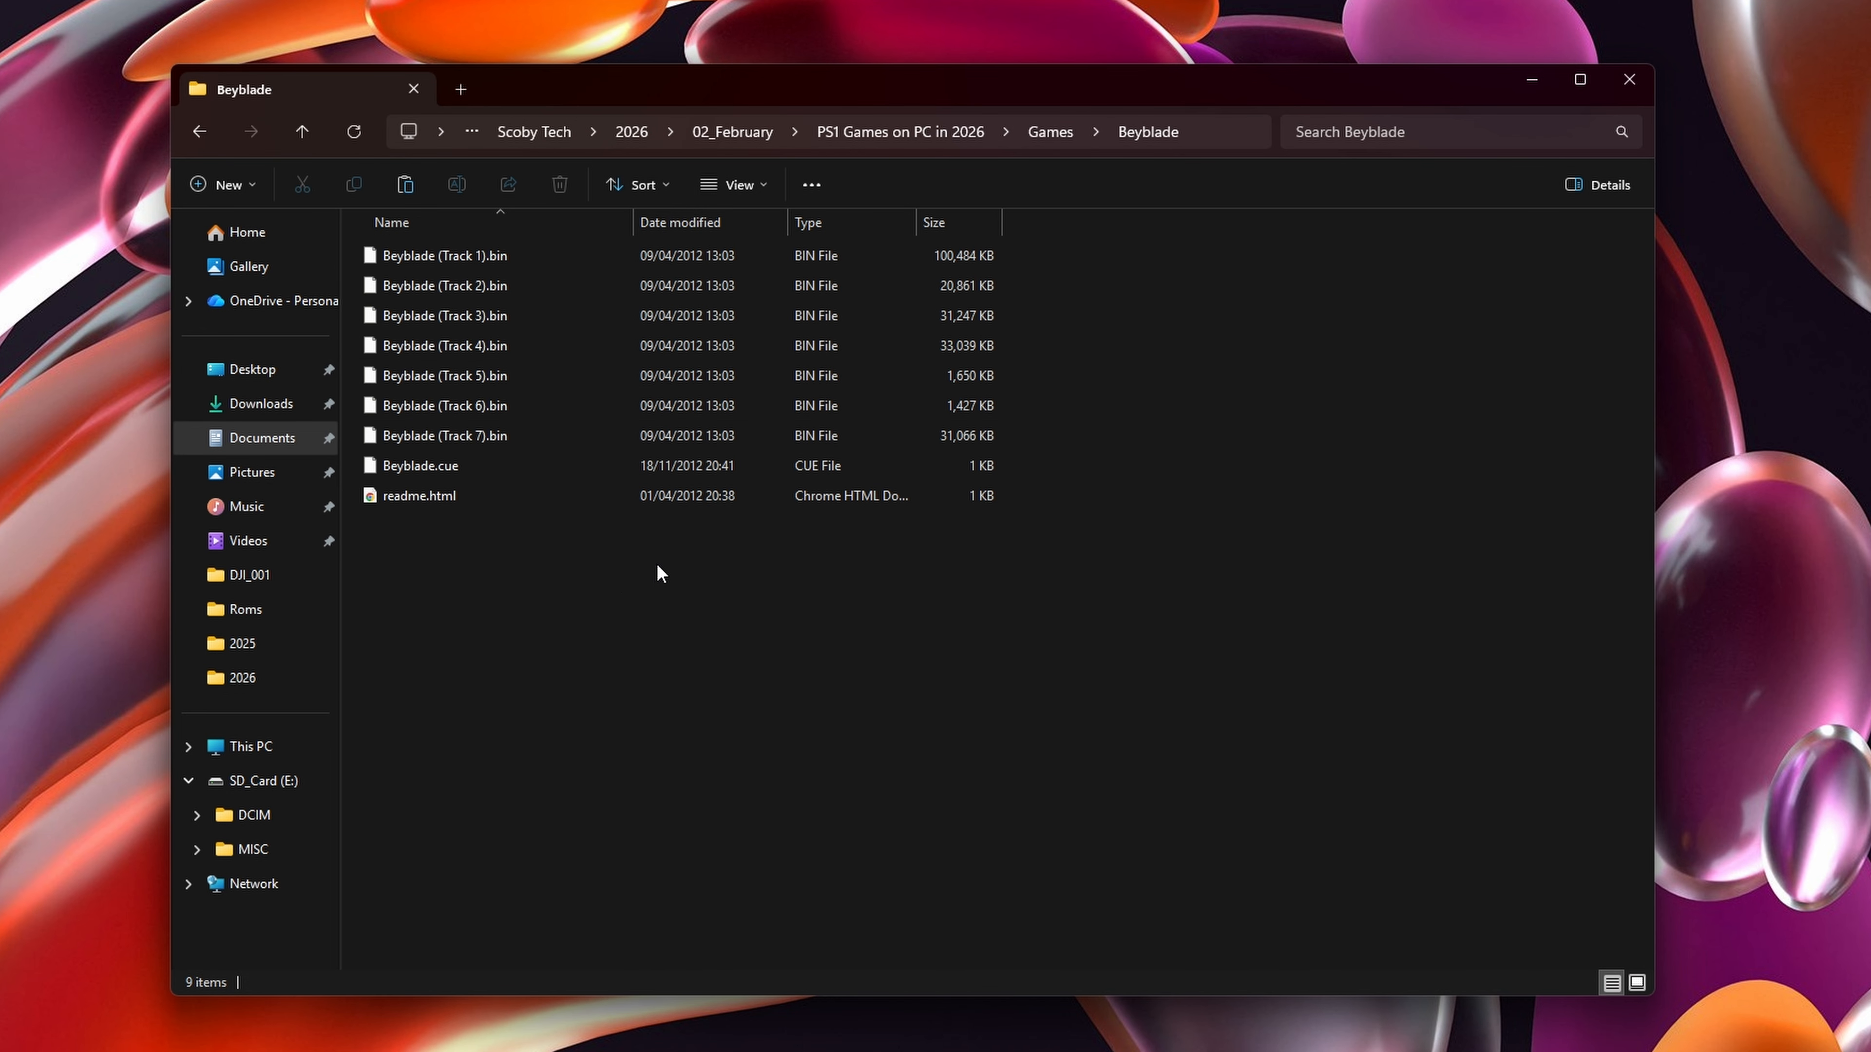
Examine the game files inside the Beyblade, Crash Bash and Digimon World folders
left_click_drag(656, 564, 396, 240)
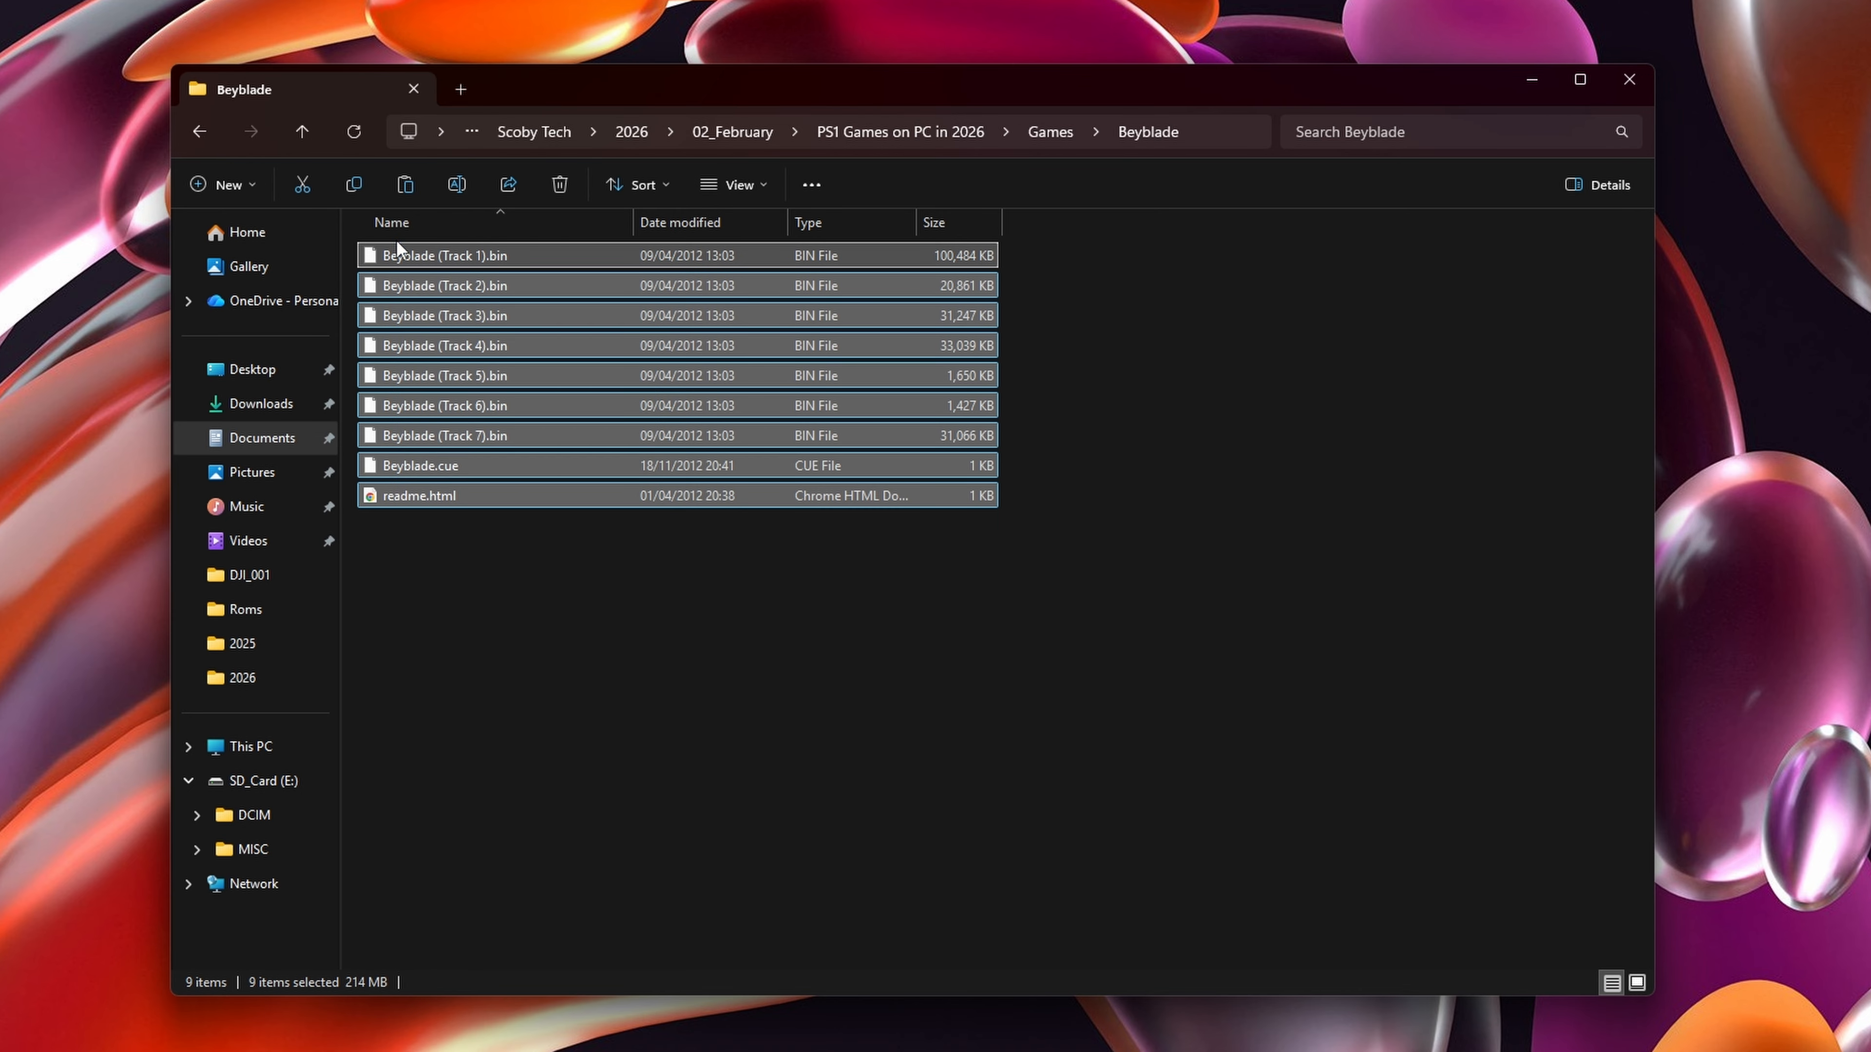
left_click(1006, 582)
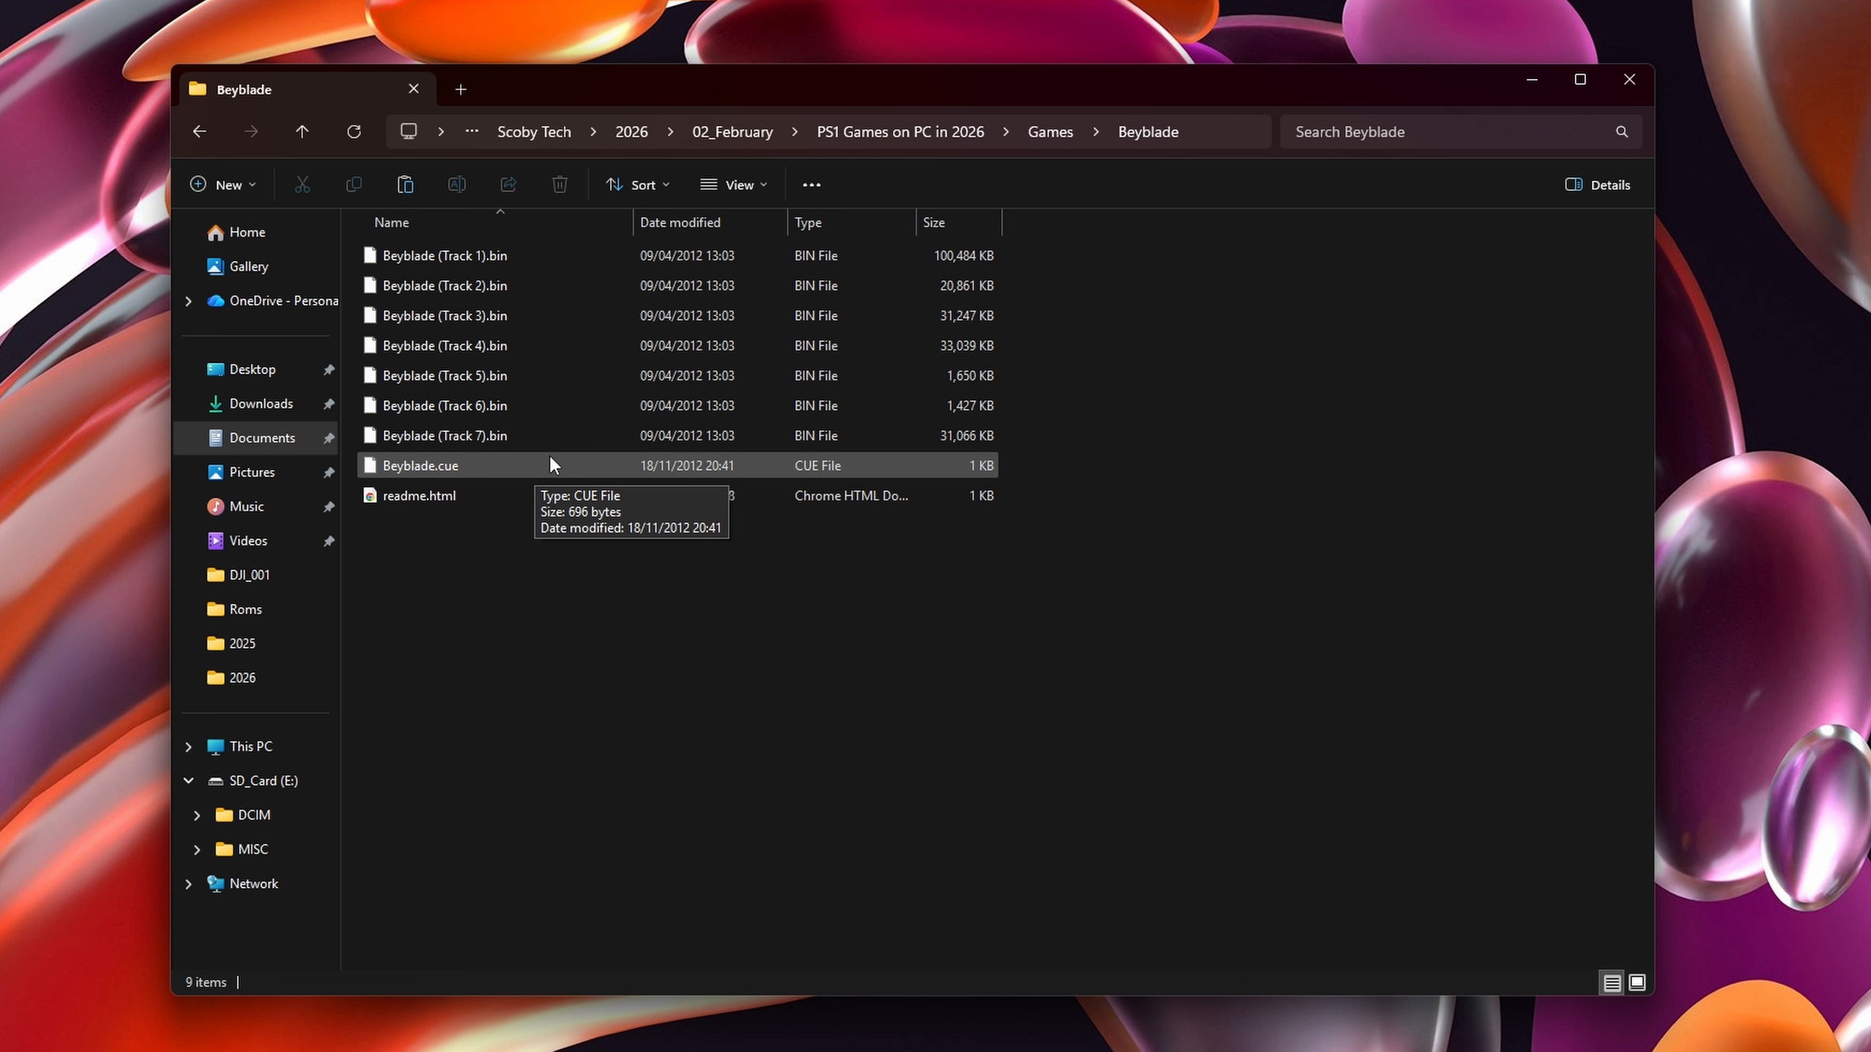
key("alt+Left")
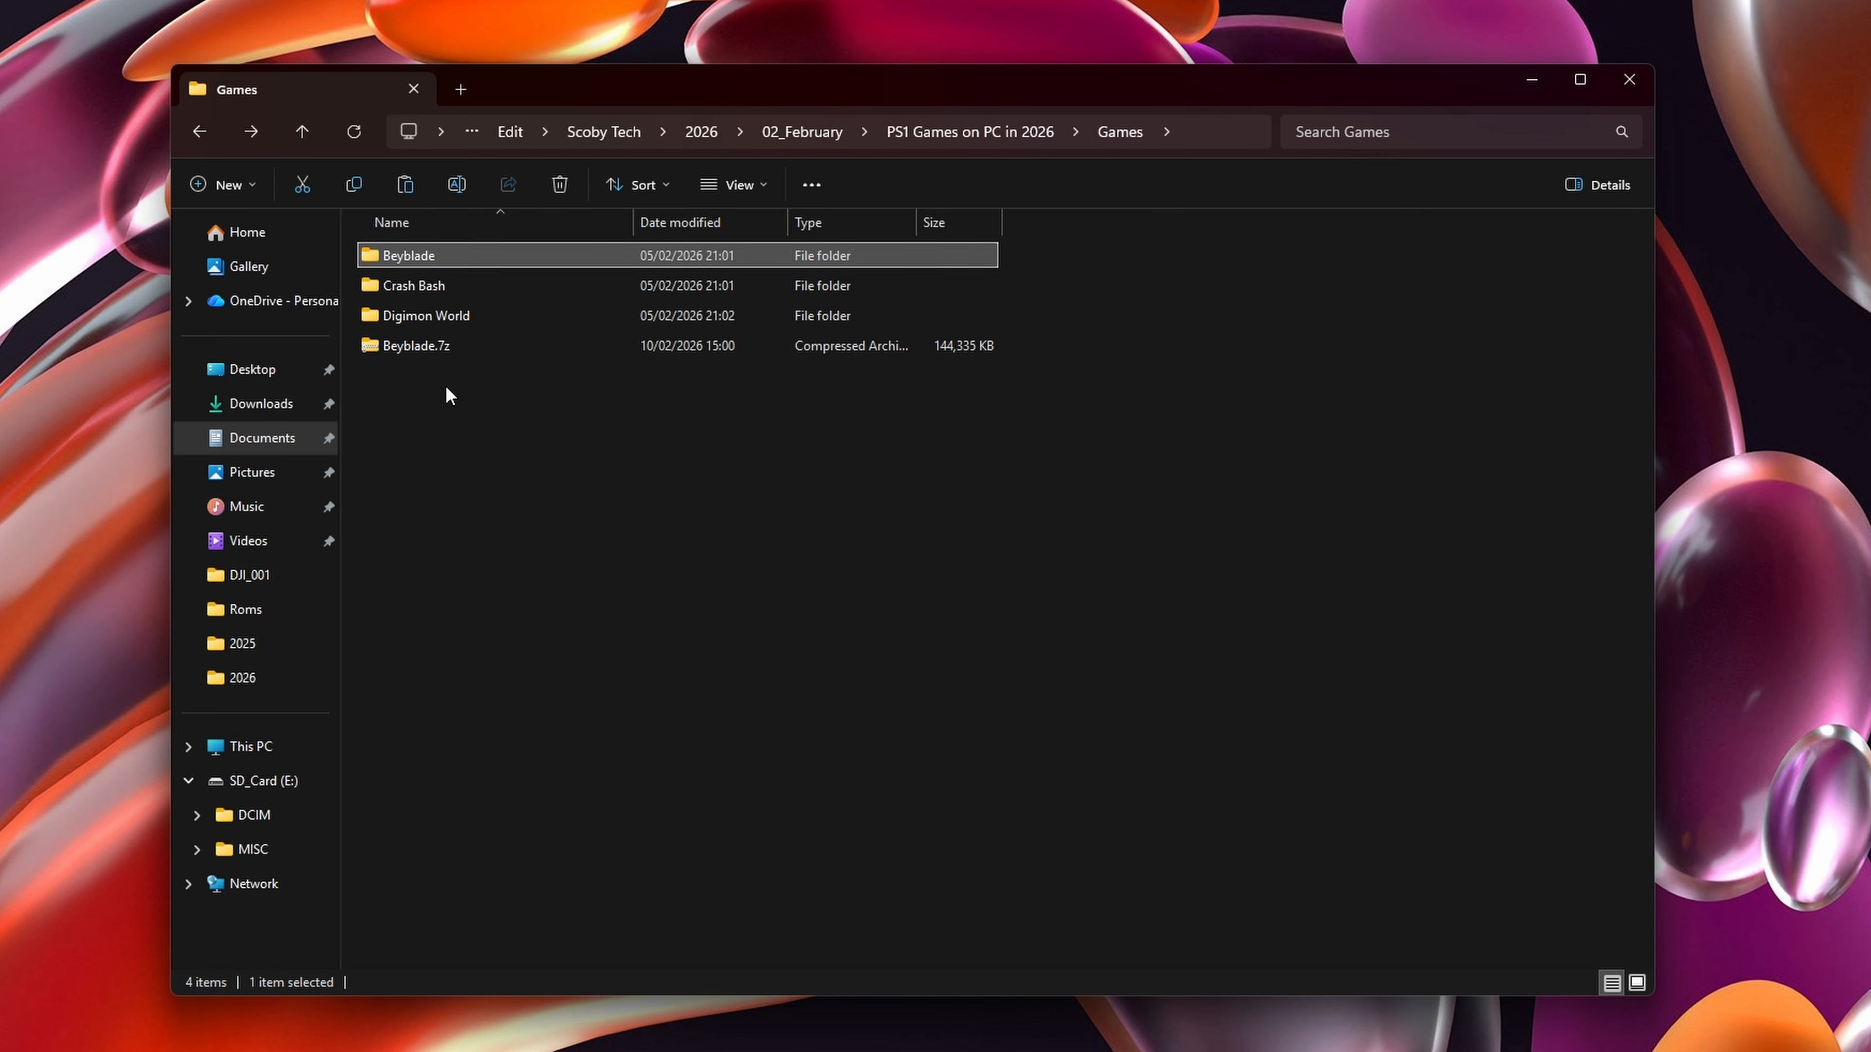
double_click(430, 295)
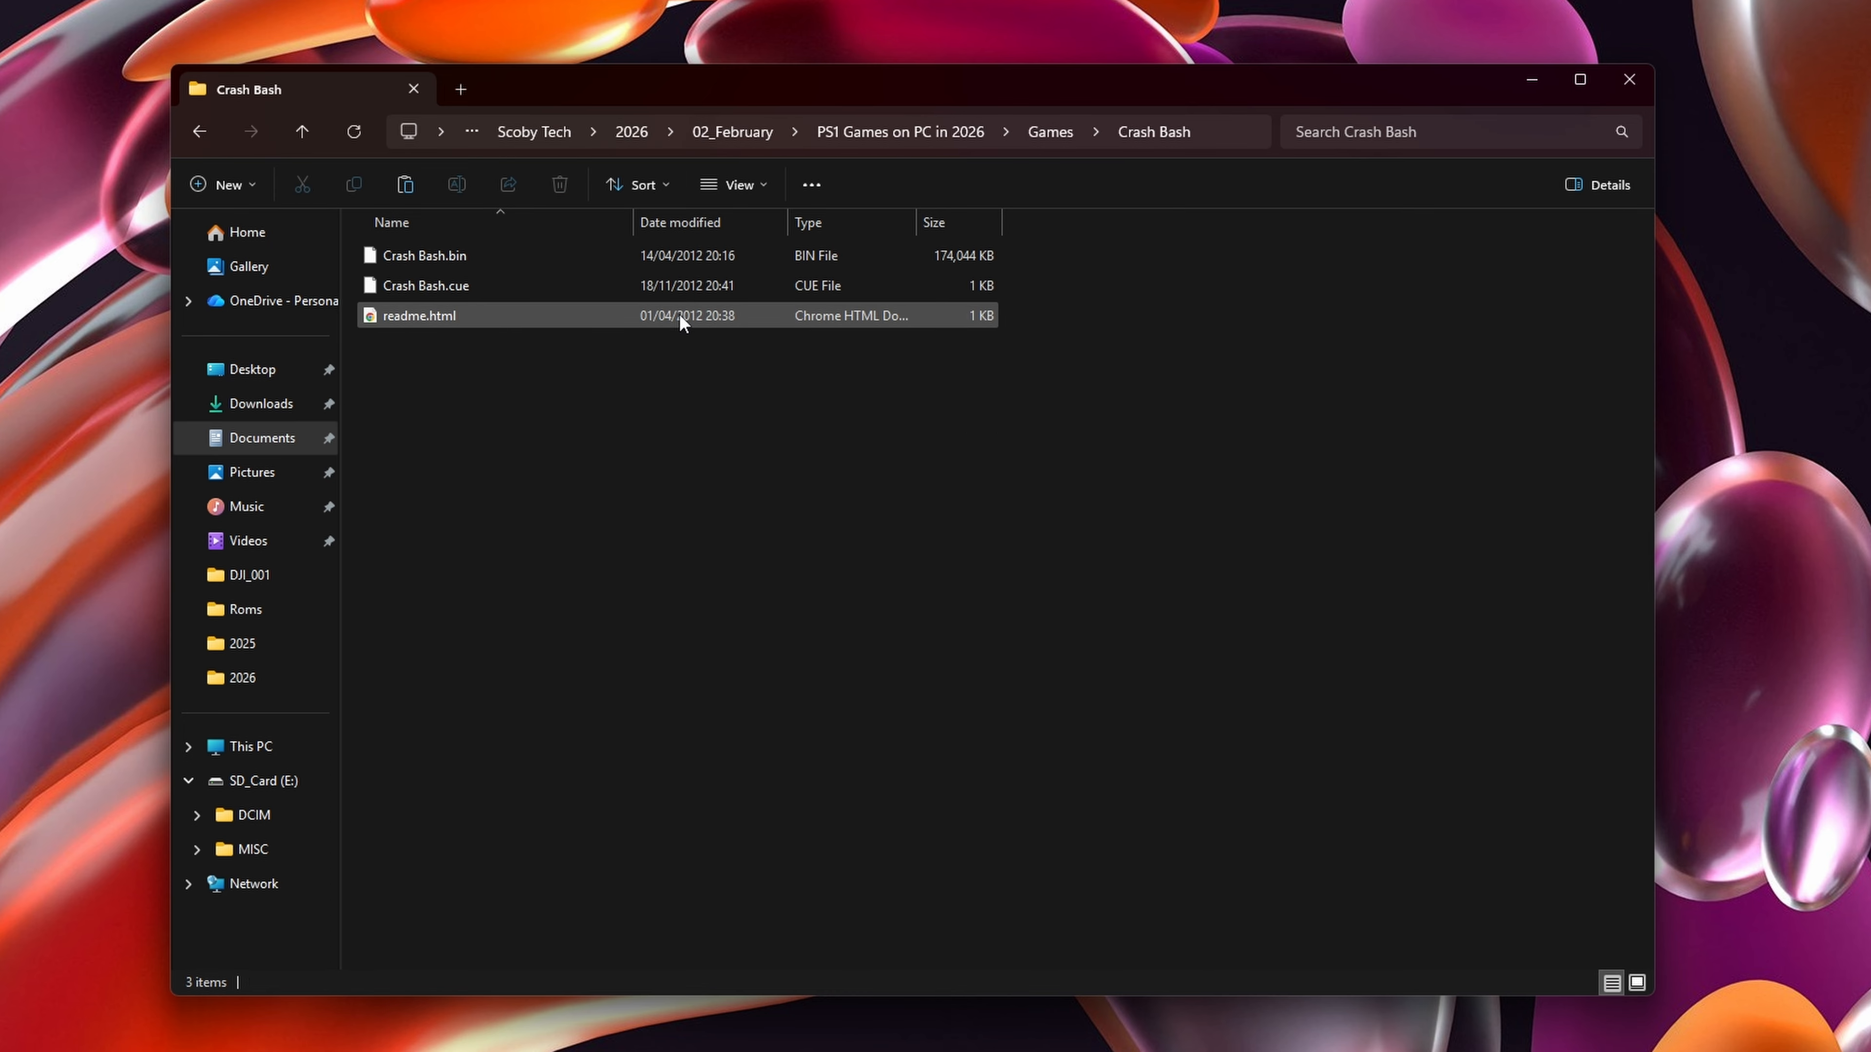
key("alt+Left")
double_click(430, 316)
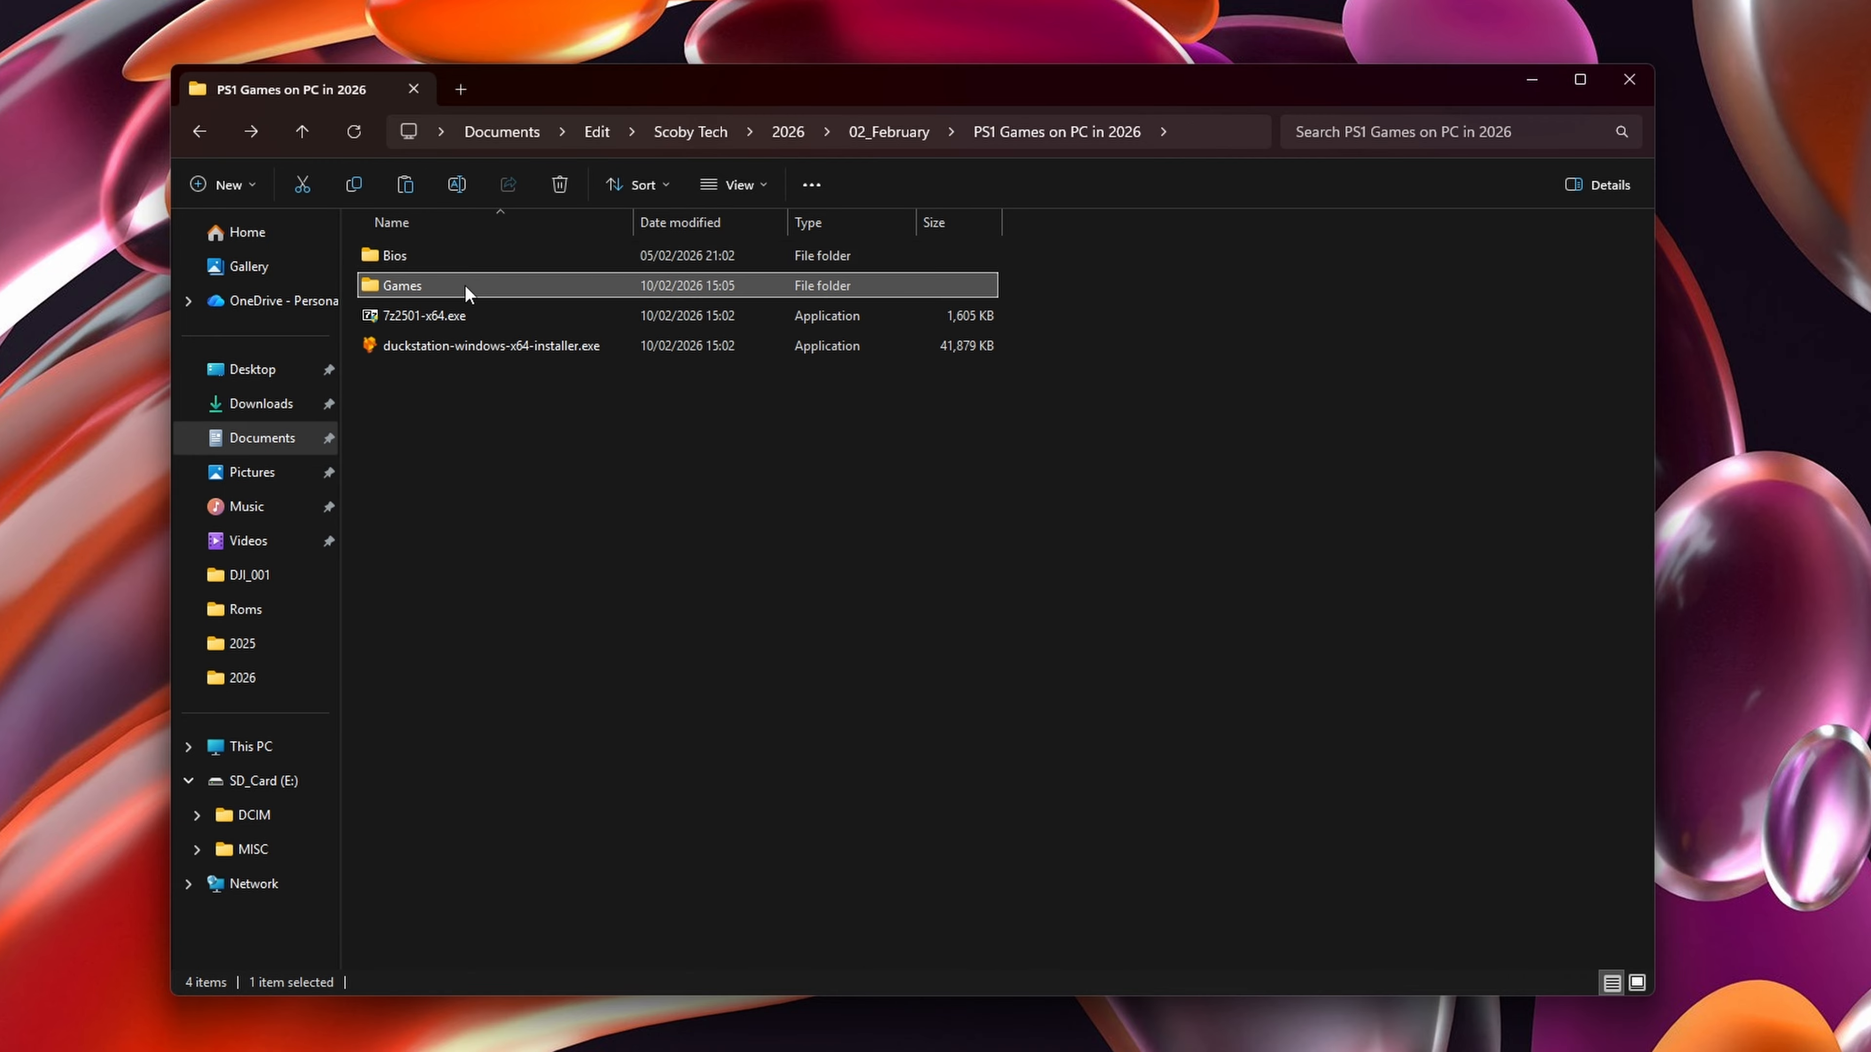
Run duckstation-windows-x64-installer.exe from the PS1 Games on PC in 2026 folder and allow it through Microsoft Defender SmartScreen
left_click(449, 346)
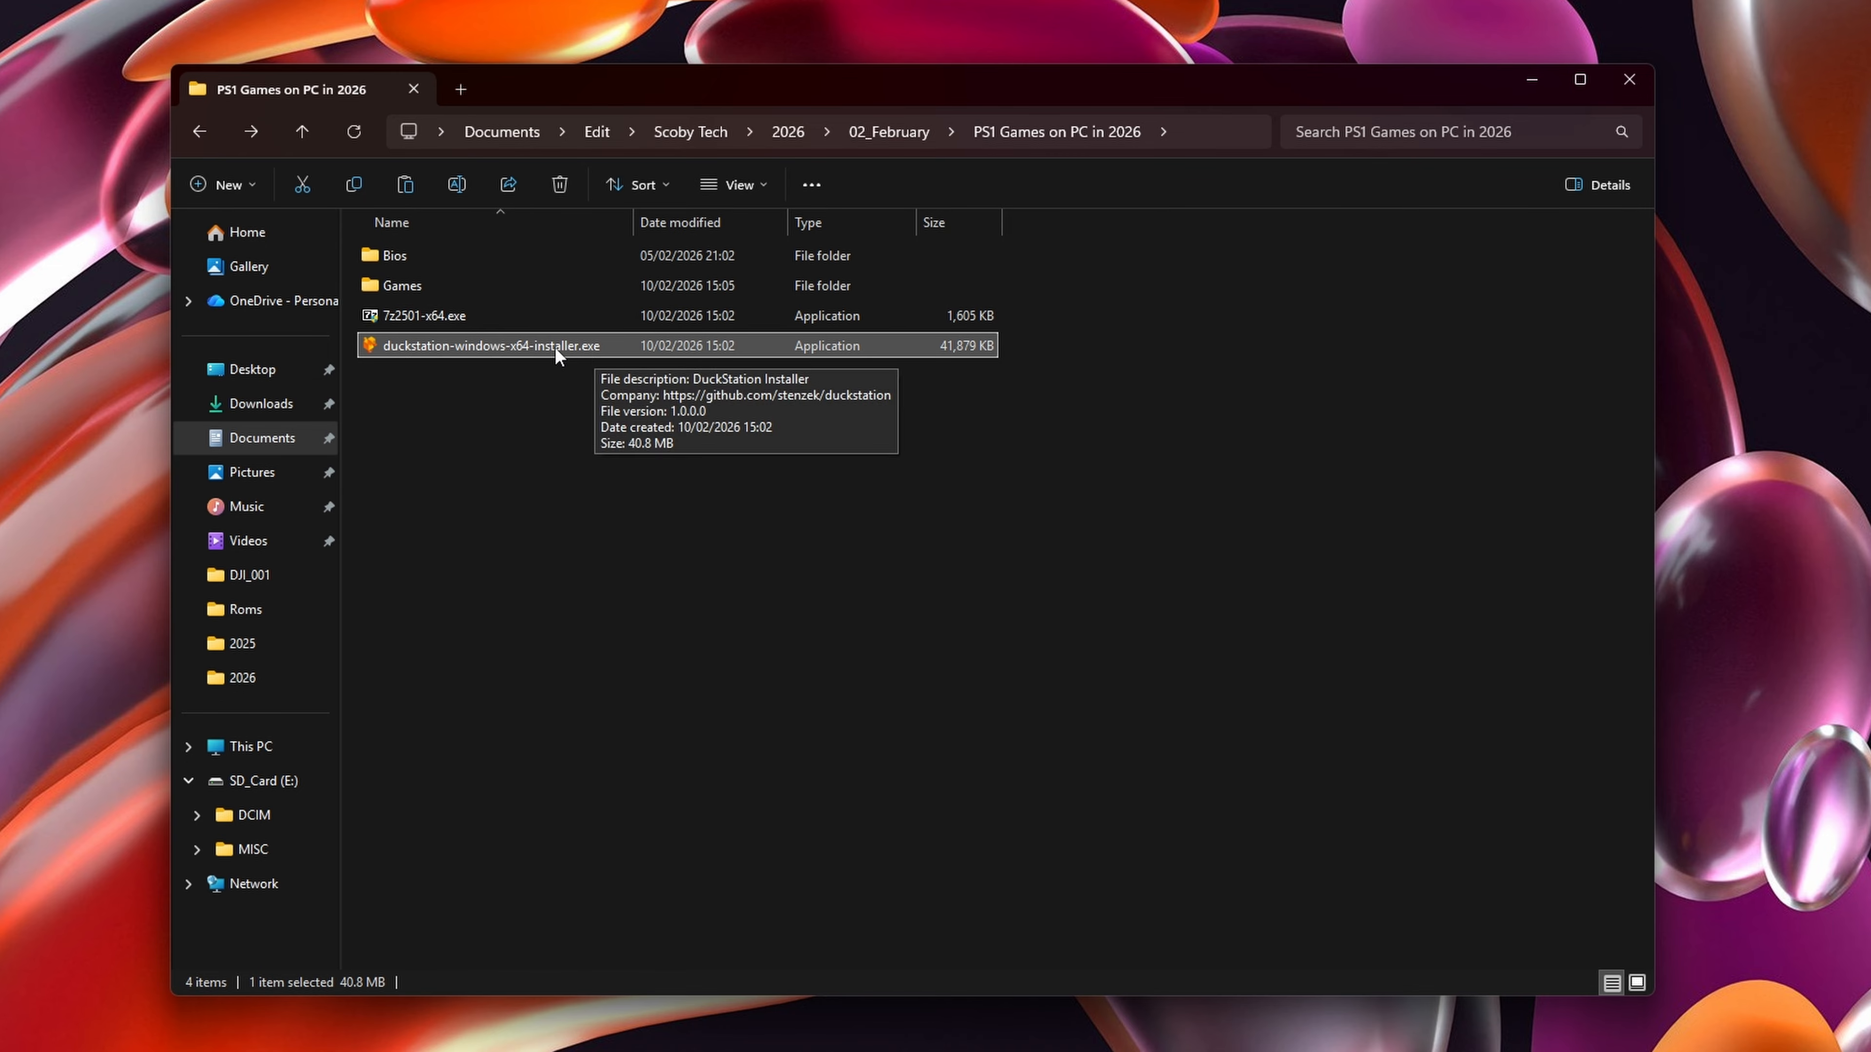
double_click(521, 345)
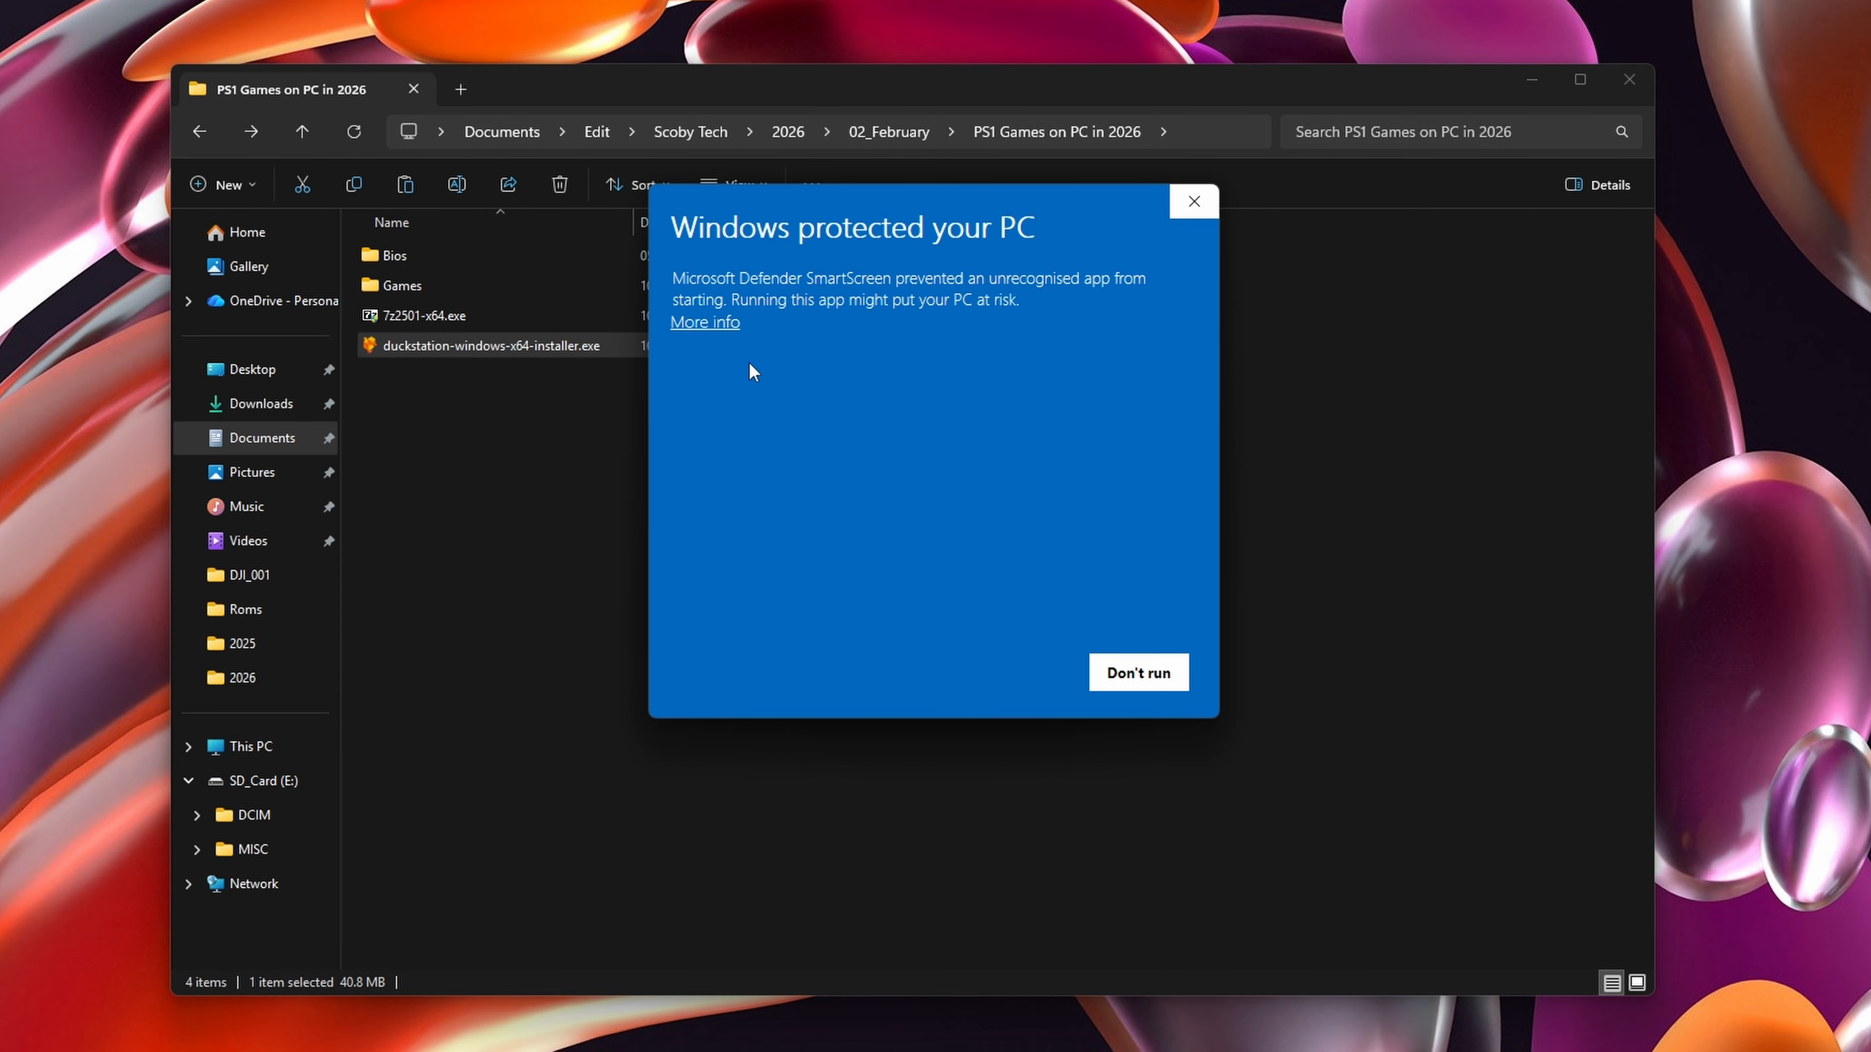
left_click(717, 325)
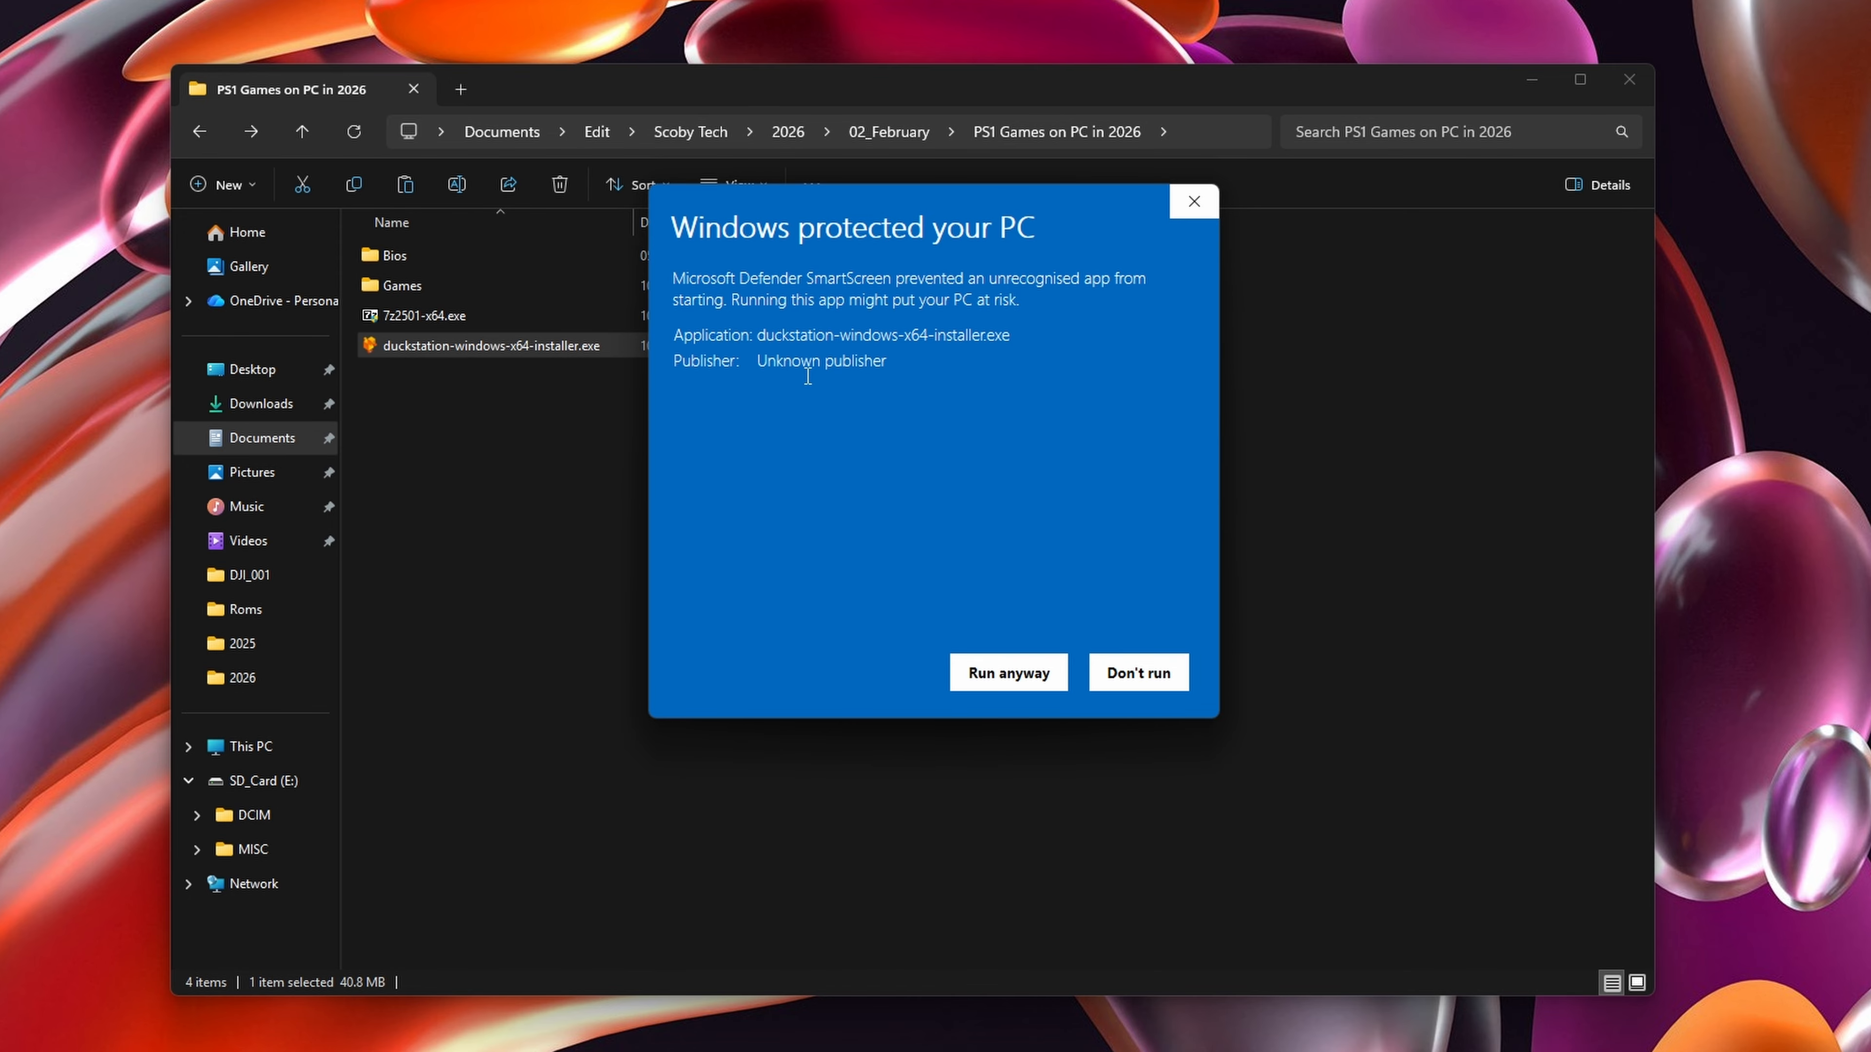
left_click(1004, 670)
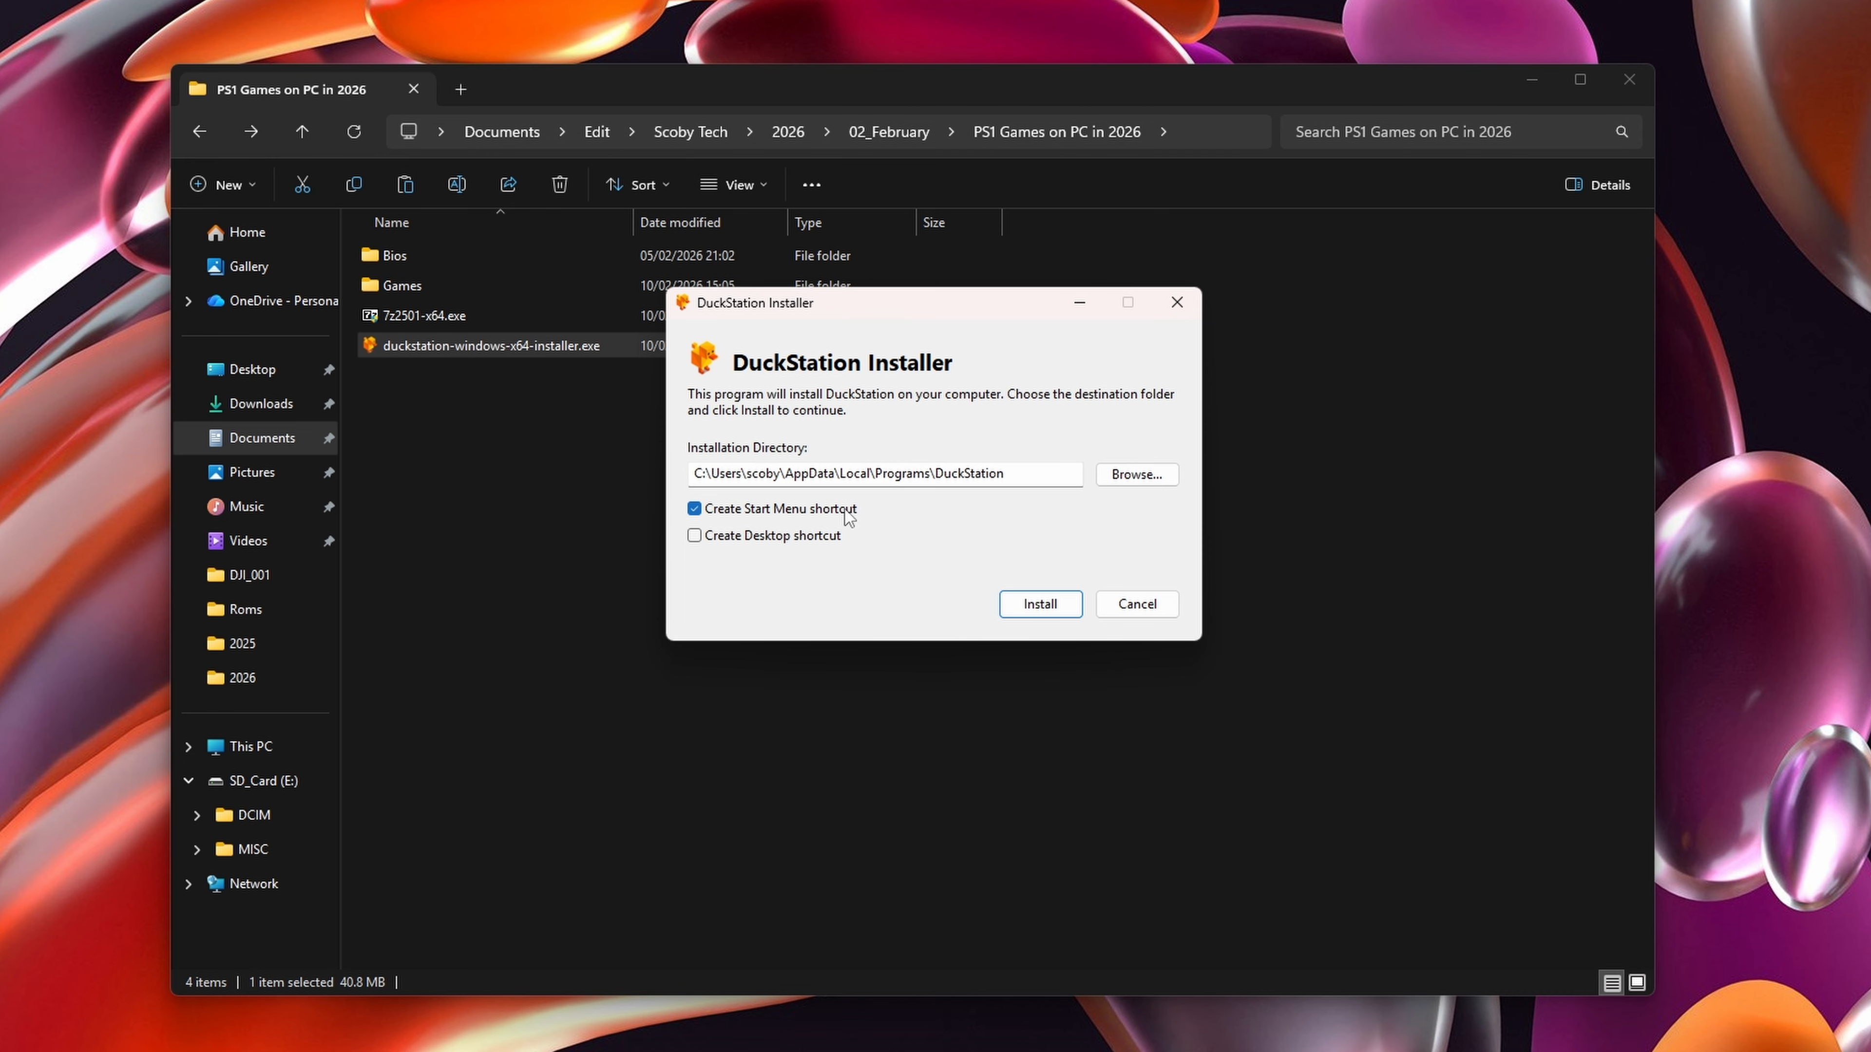
Install DuckStation in the default directory with a desktop shortcut enabled, and launch it once installed
left_click(728, 537)
left_click(1041, 606)
left_click(1035, 557)
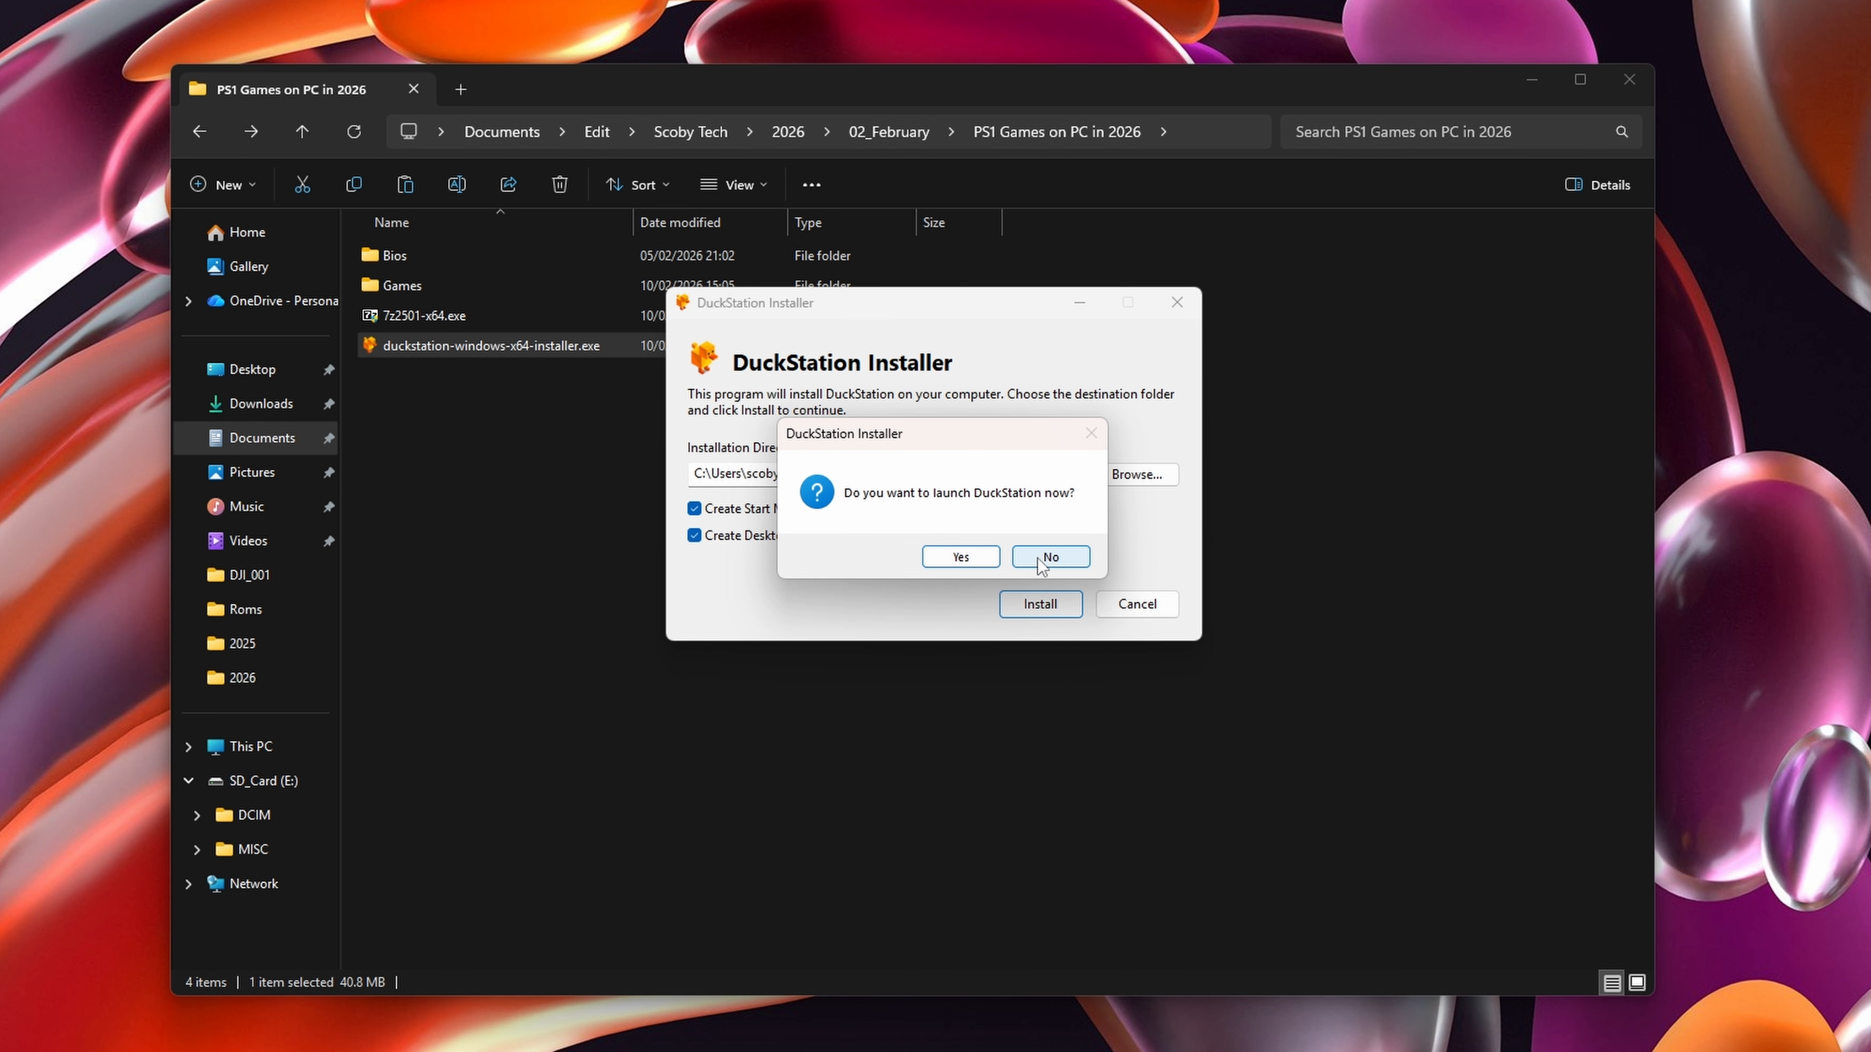
left_click(956, 559)
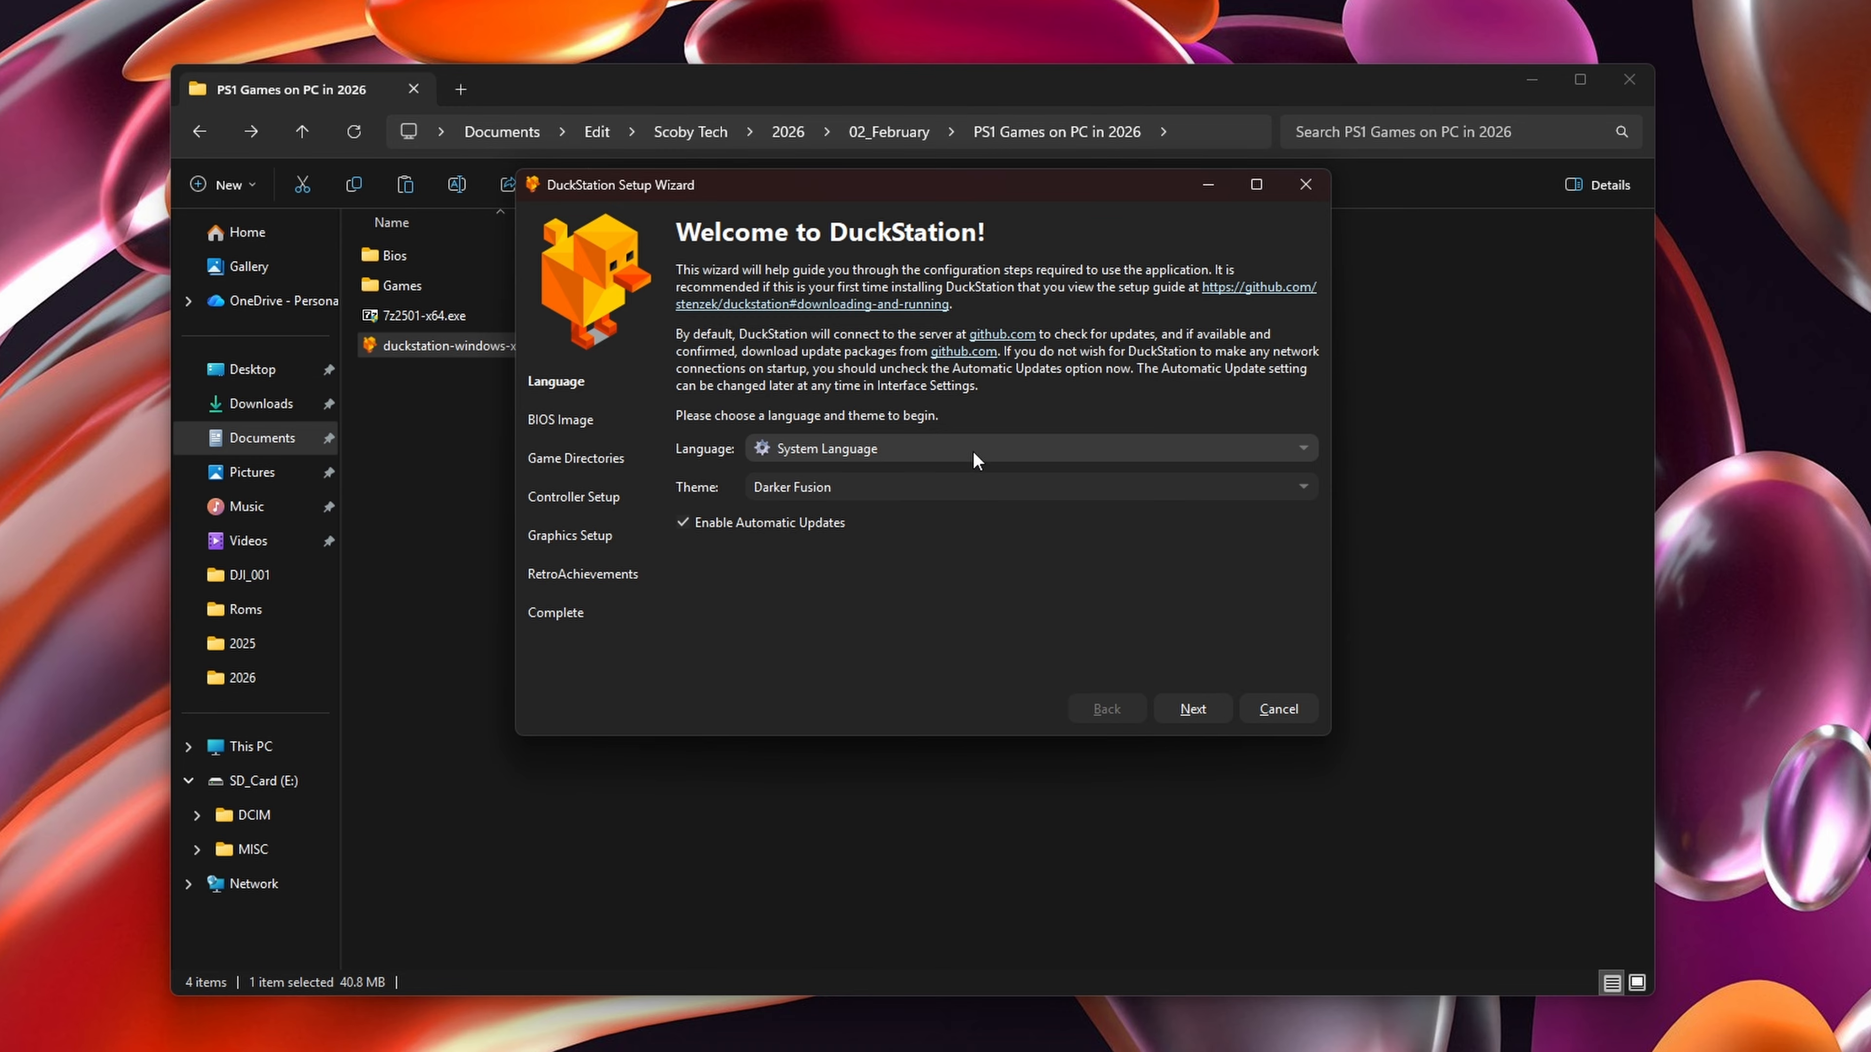
Keep System Language as the setup wizard's language and set the theme to AMOLED
left_click(930, 451)
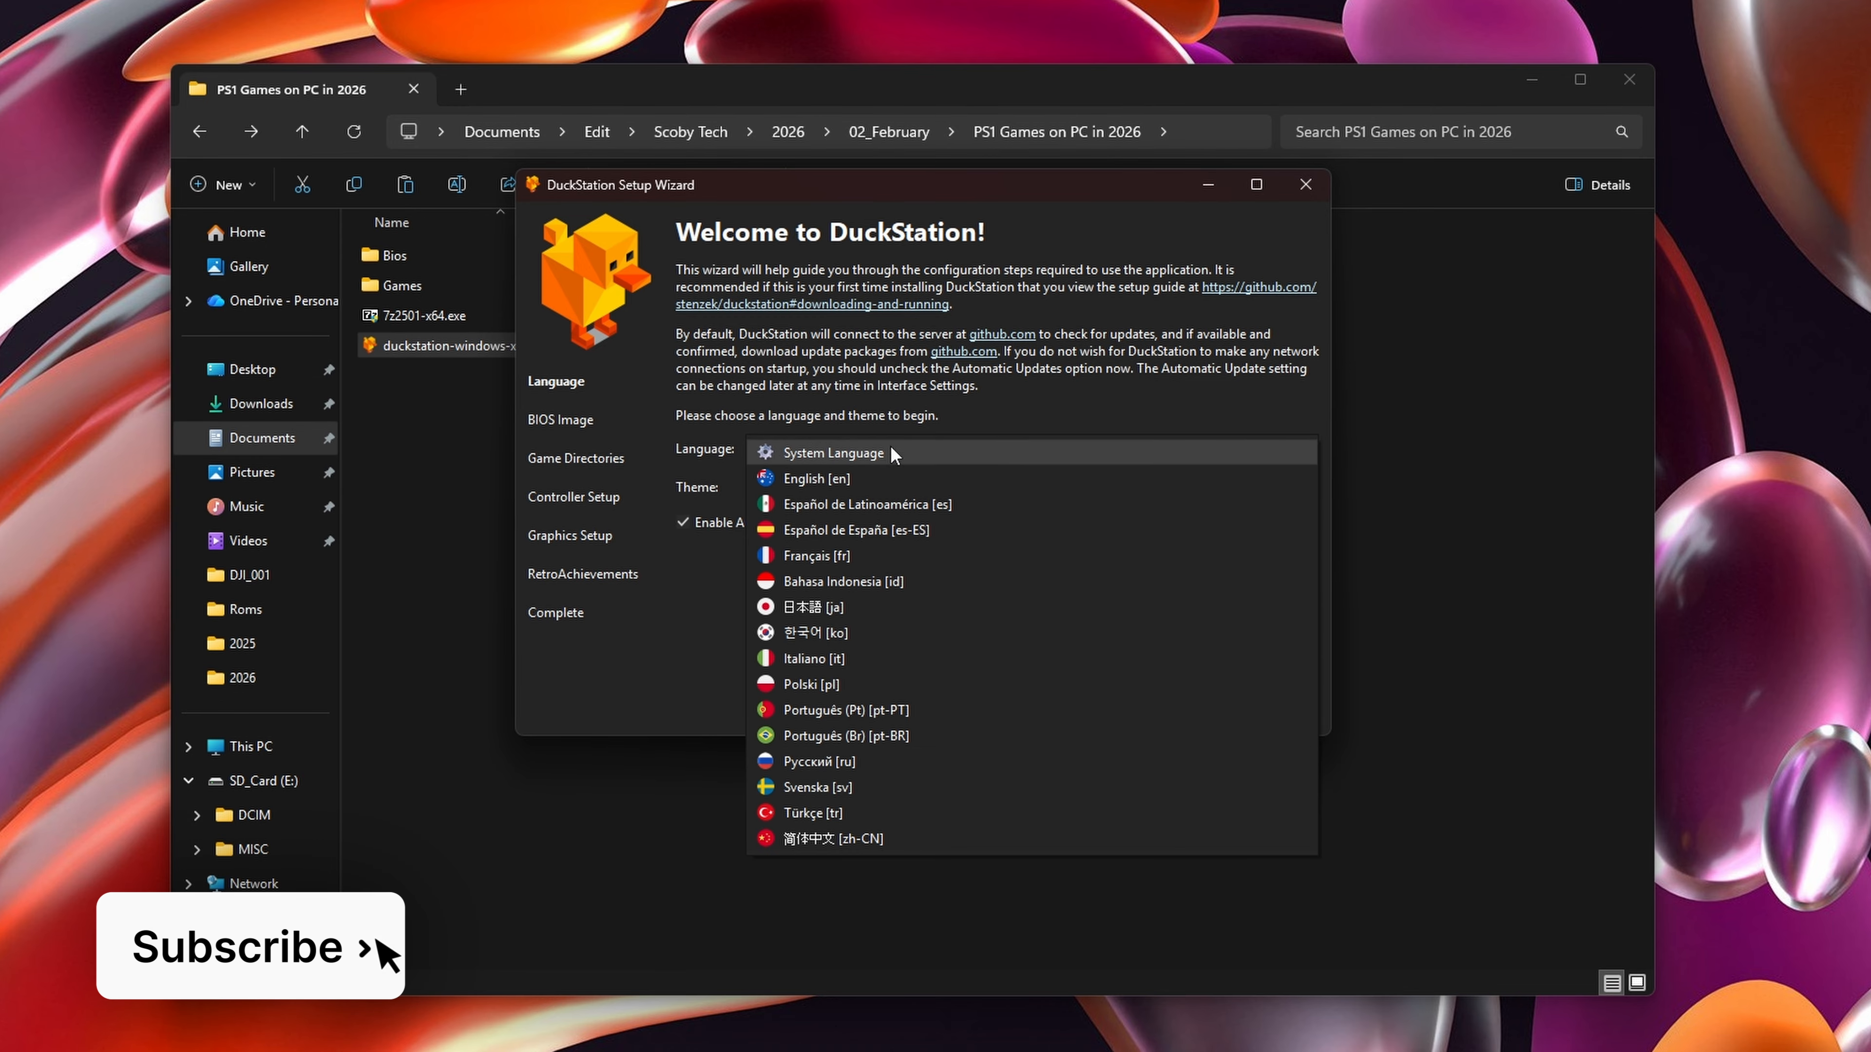
left_click(744, 382)
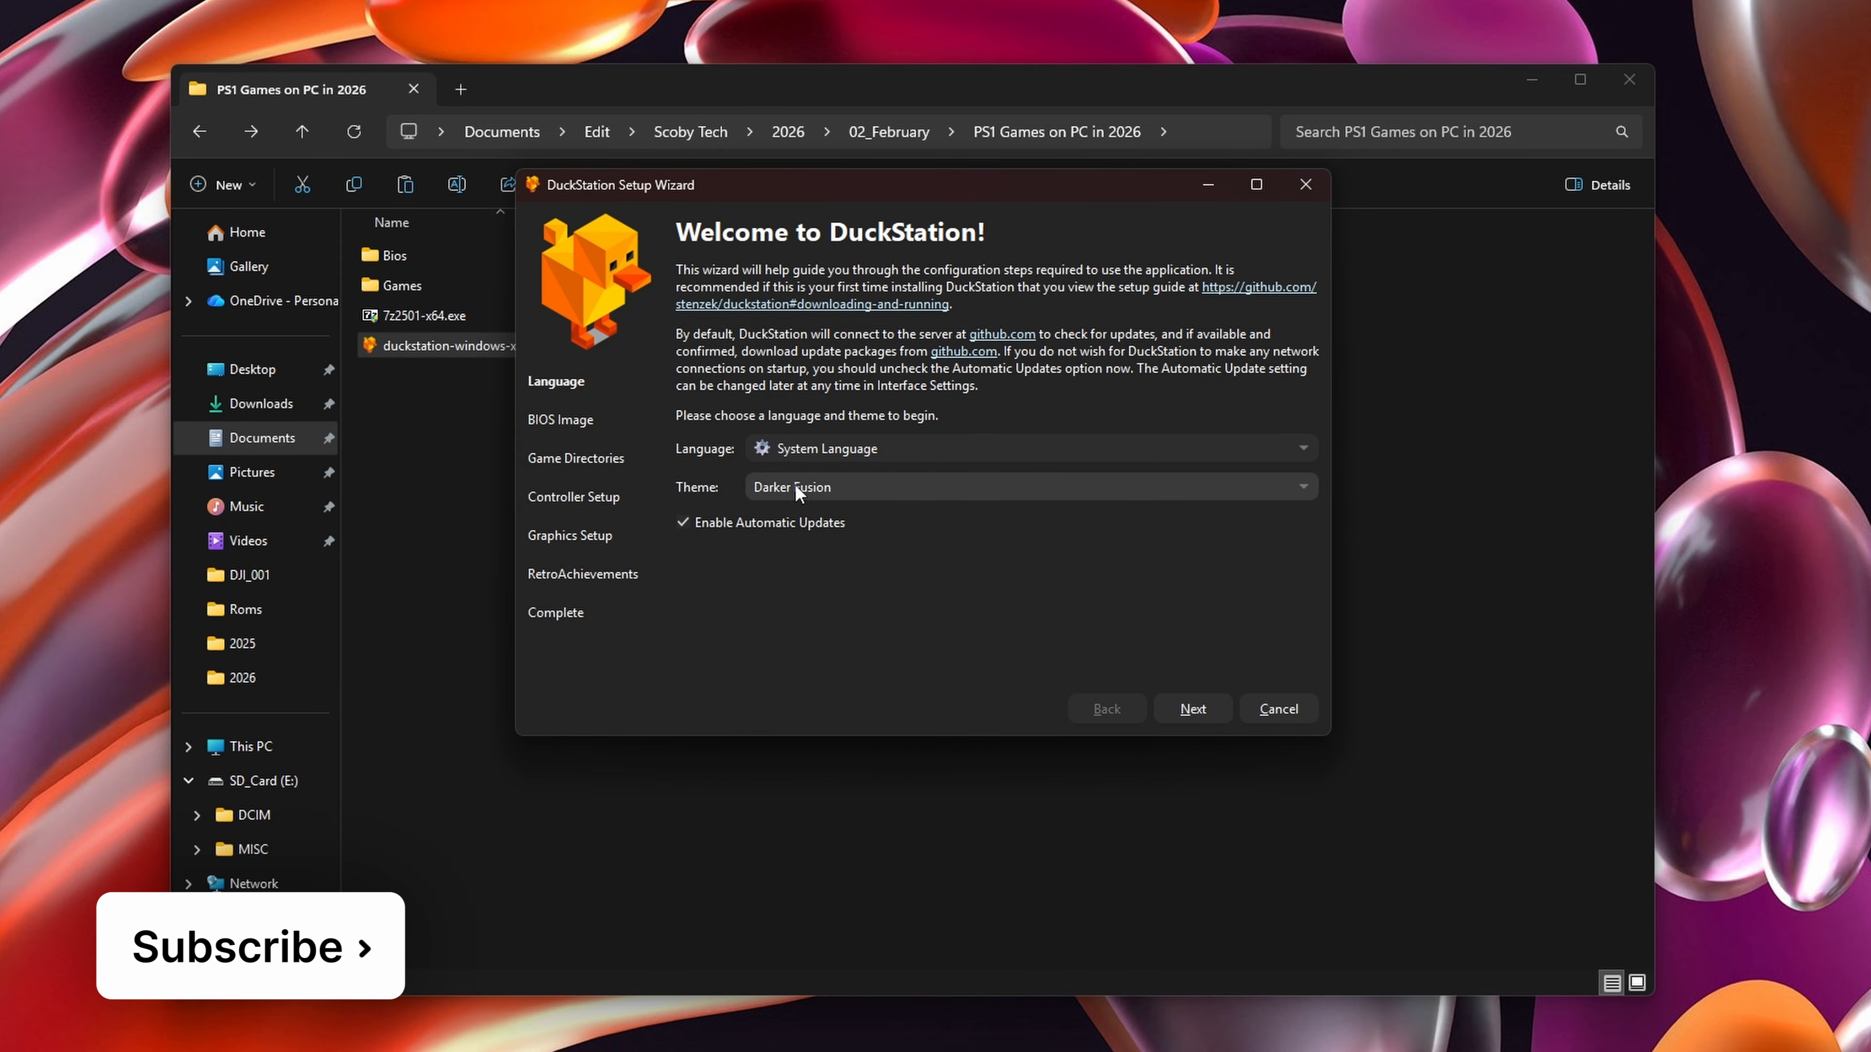
left_click(869, 488)
left_click(847, 517)
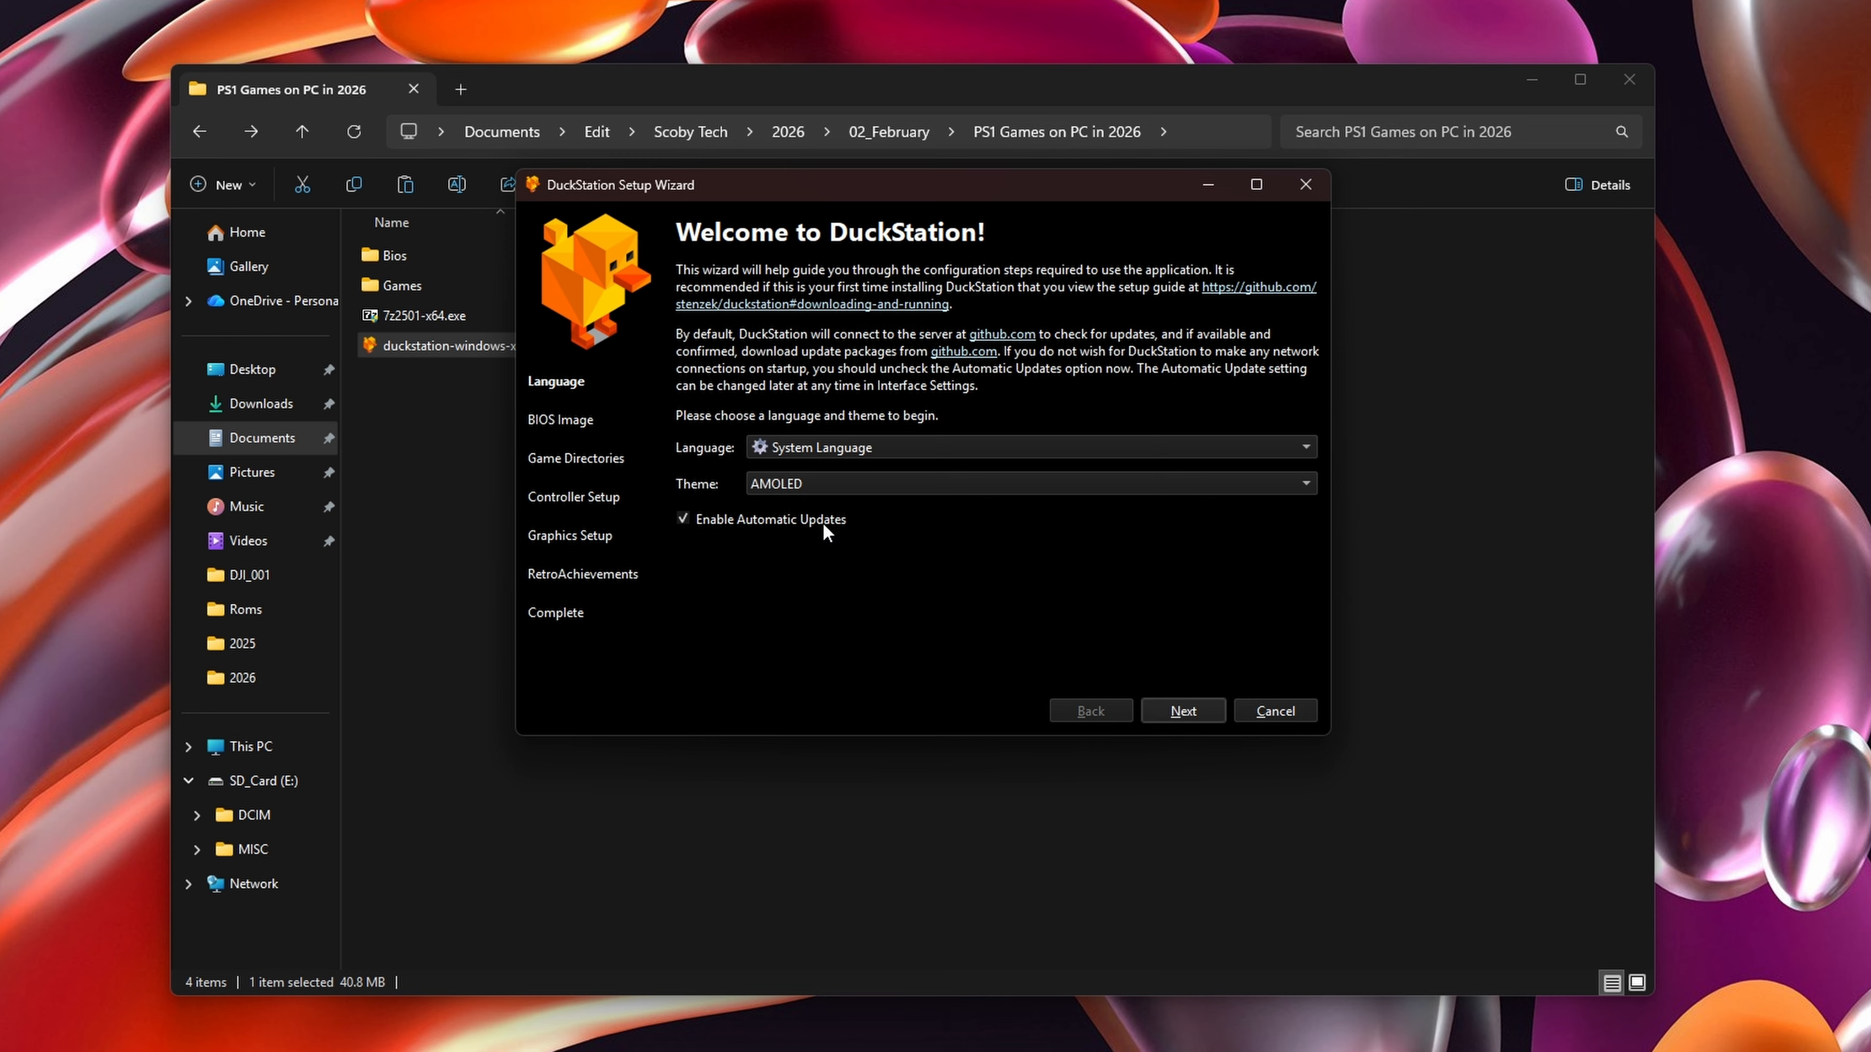
Continue to the BIOS setup and set the BIOS directory to the Bios folder inside PS1 Games on PC in 2026
left_click(1180, 710)
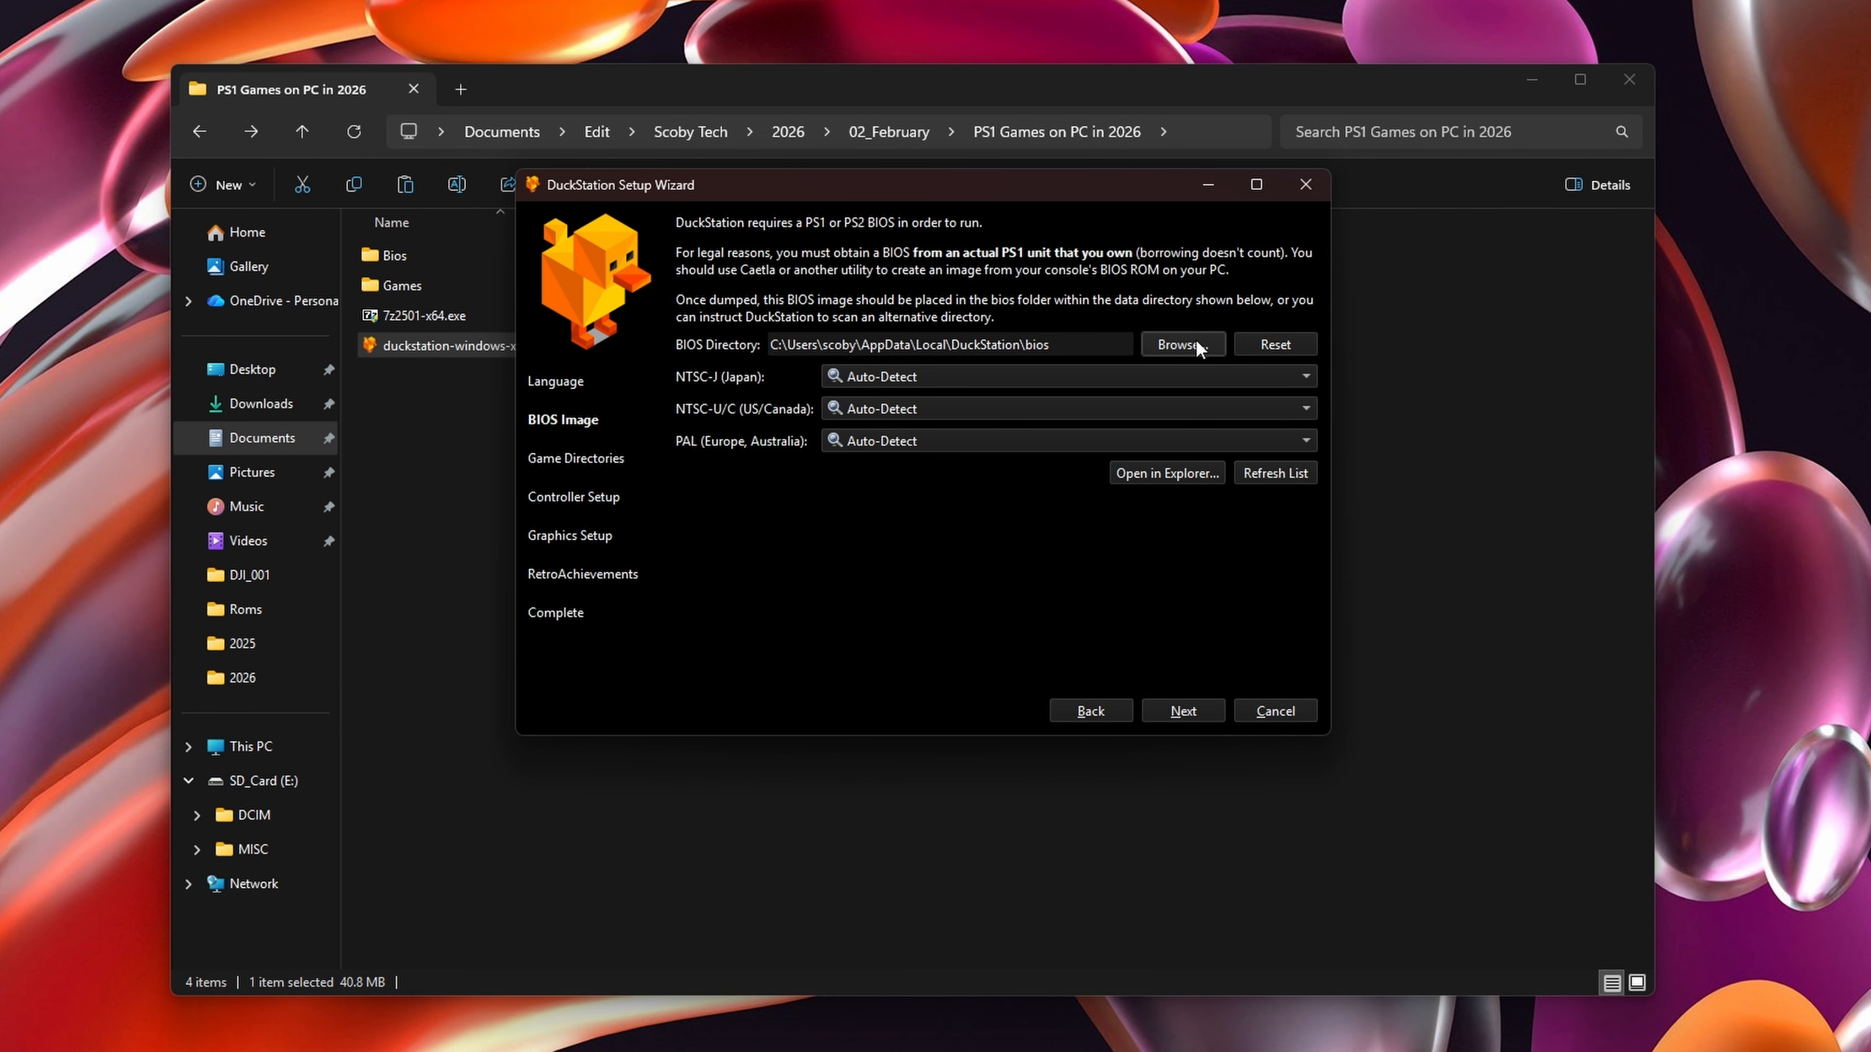
left_click(1182, 344)
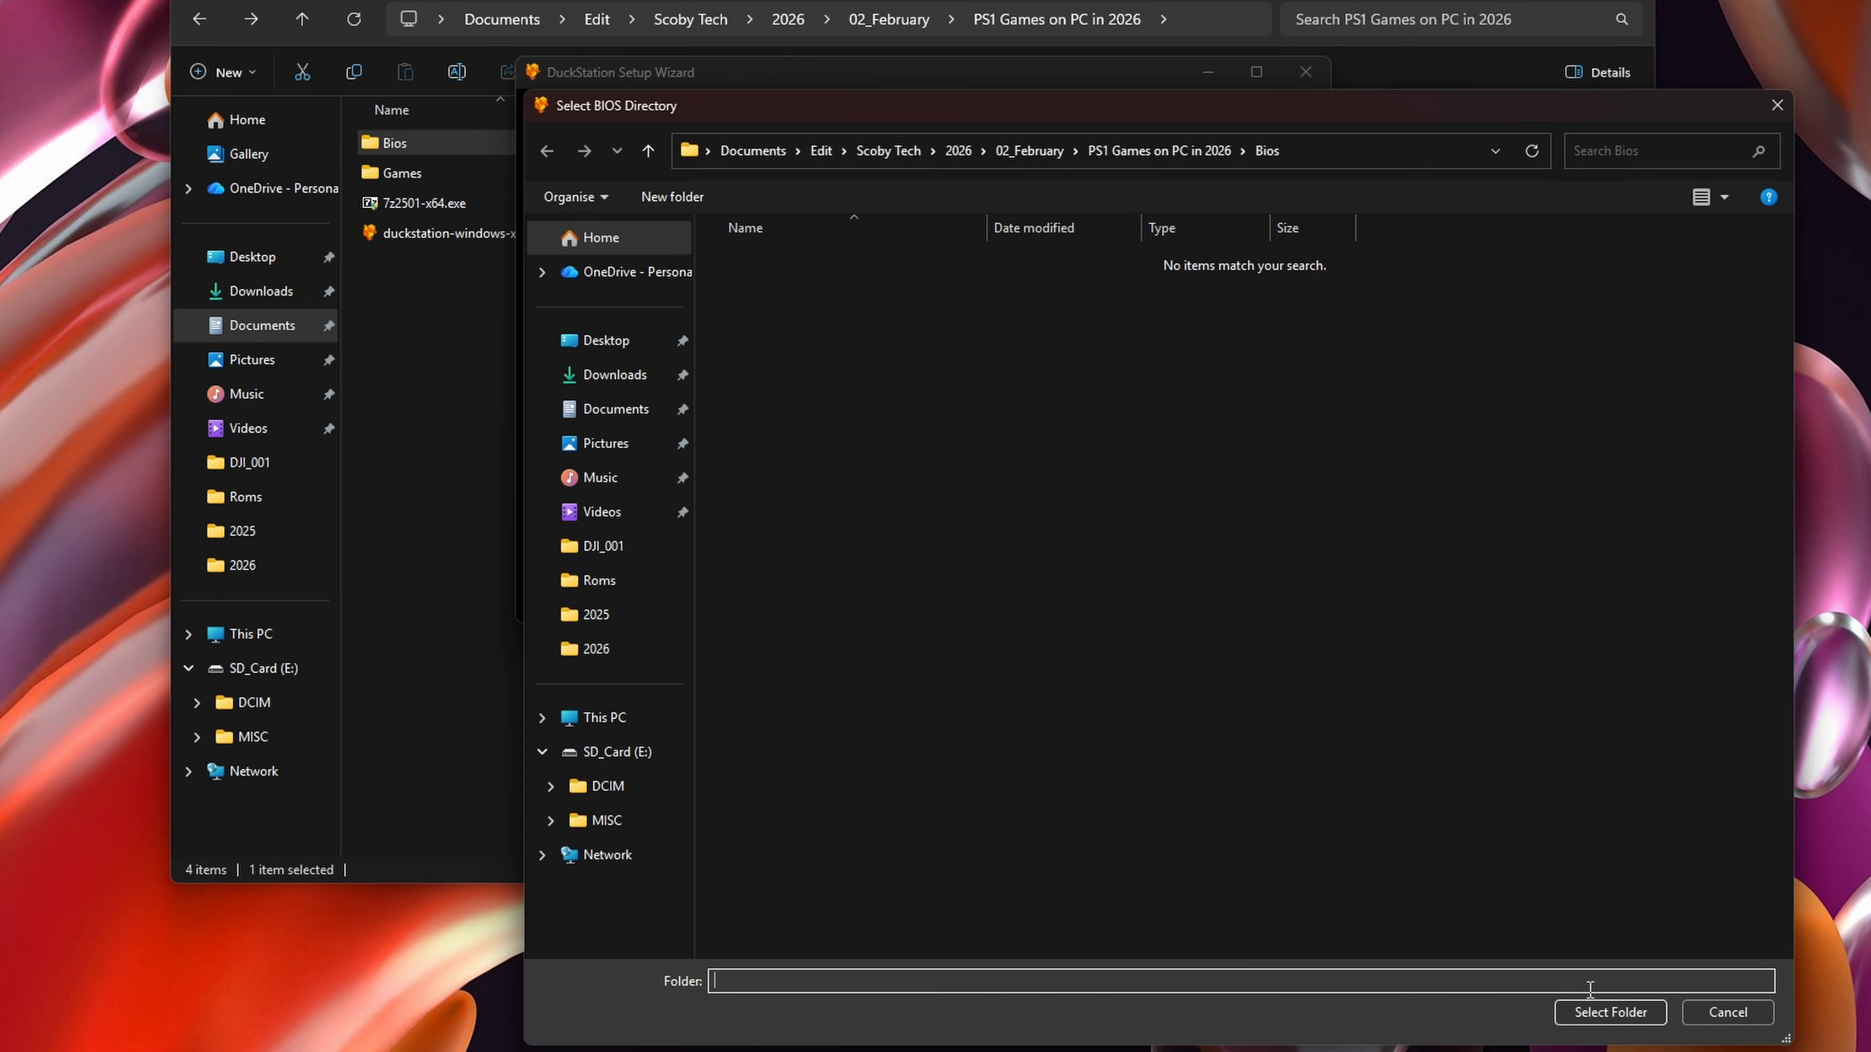
left_click(1604, 1009)
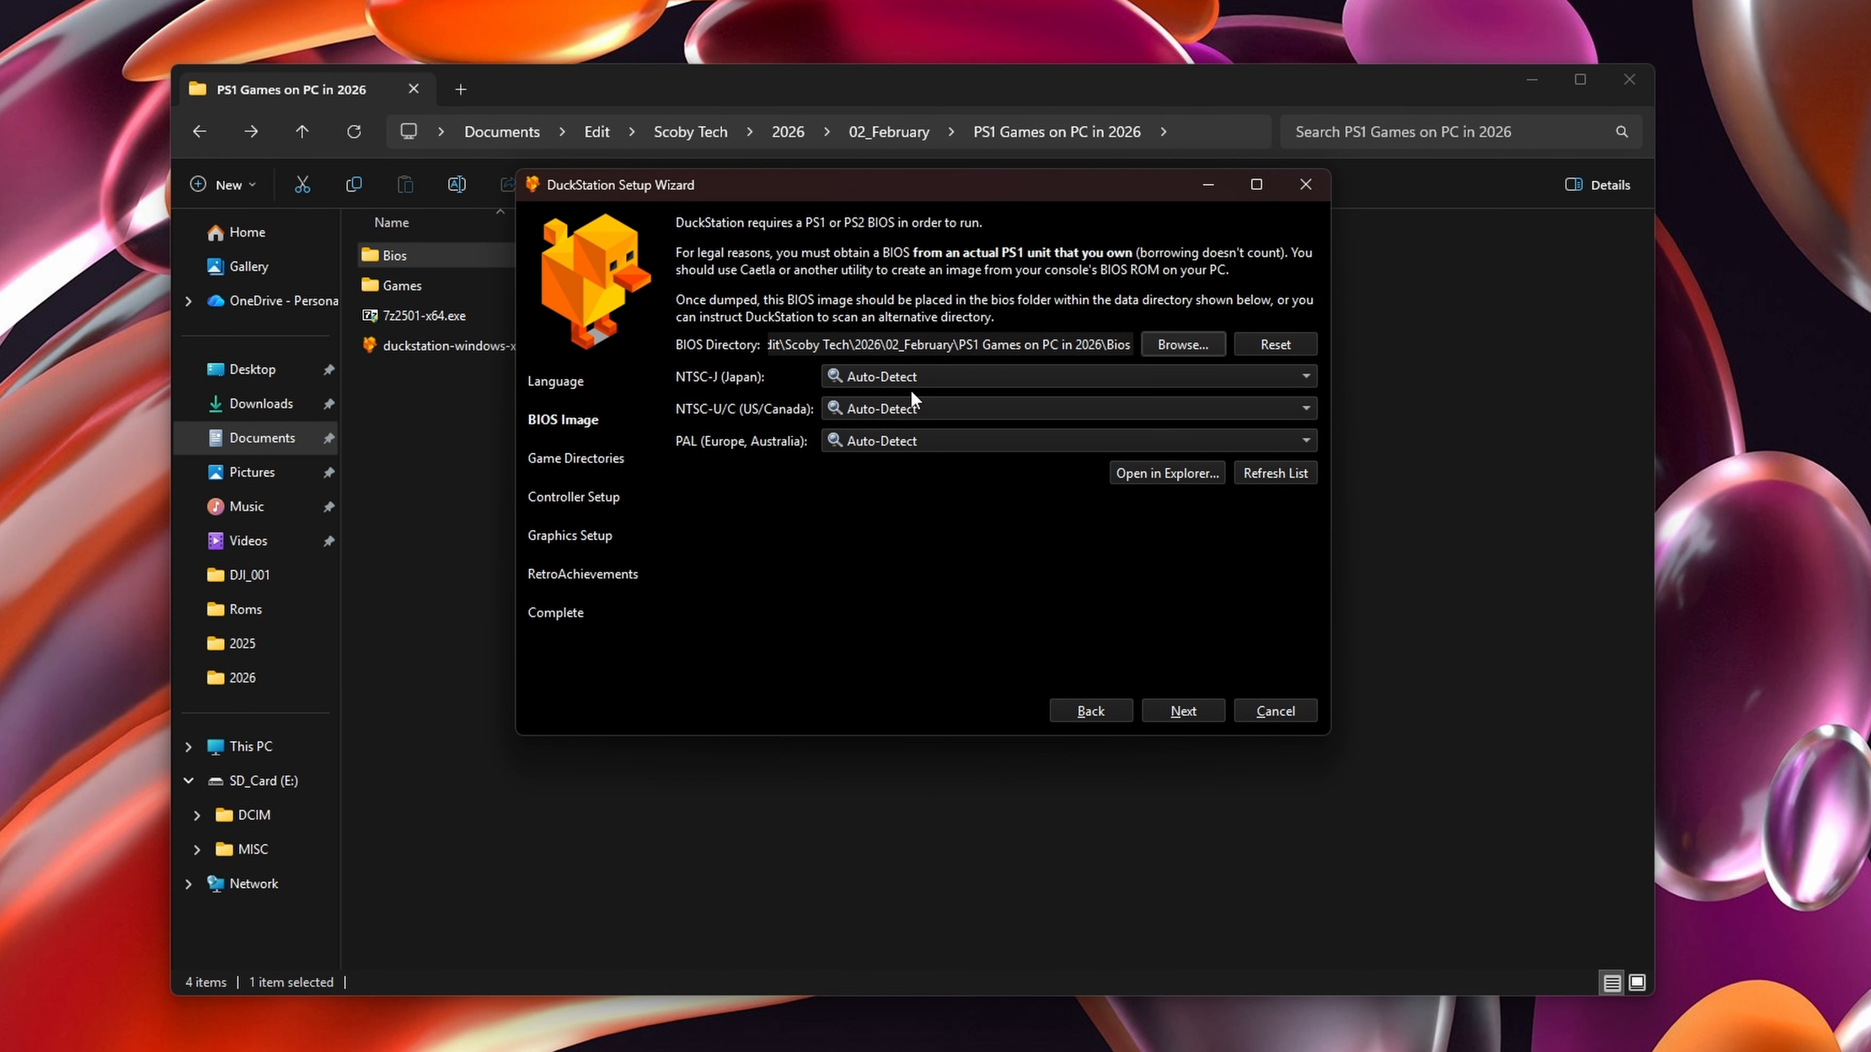
Review the NTSC-U/C and NTSC-J BIOS choices, keep both on Auto-Detect, and continue to the game directories setup
left_click(997, 409)
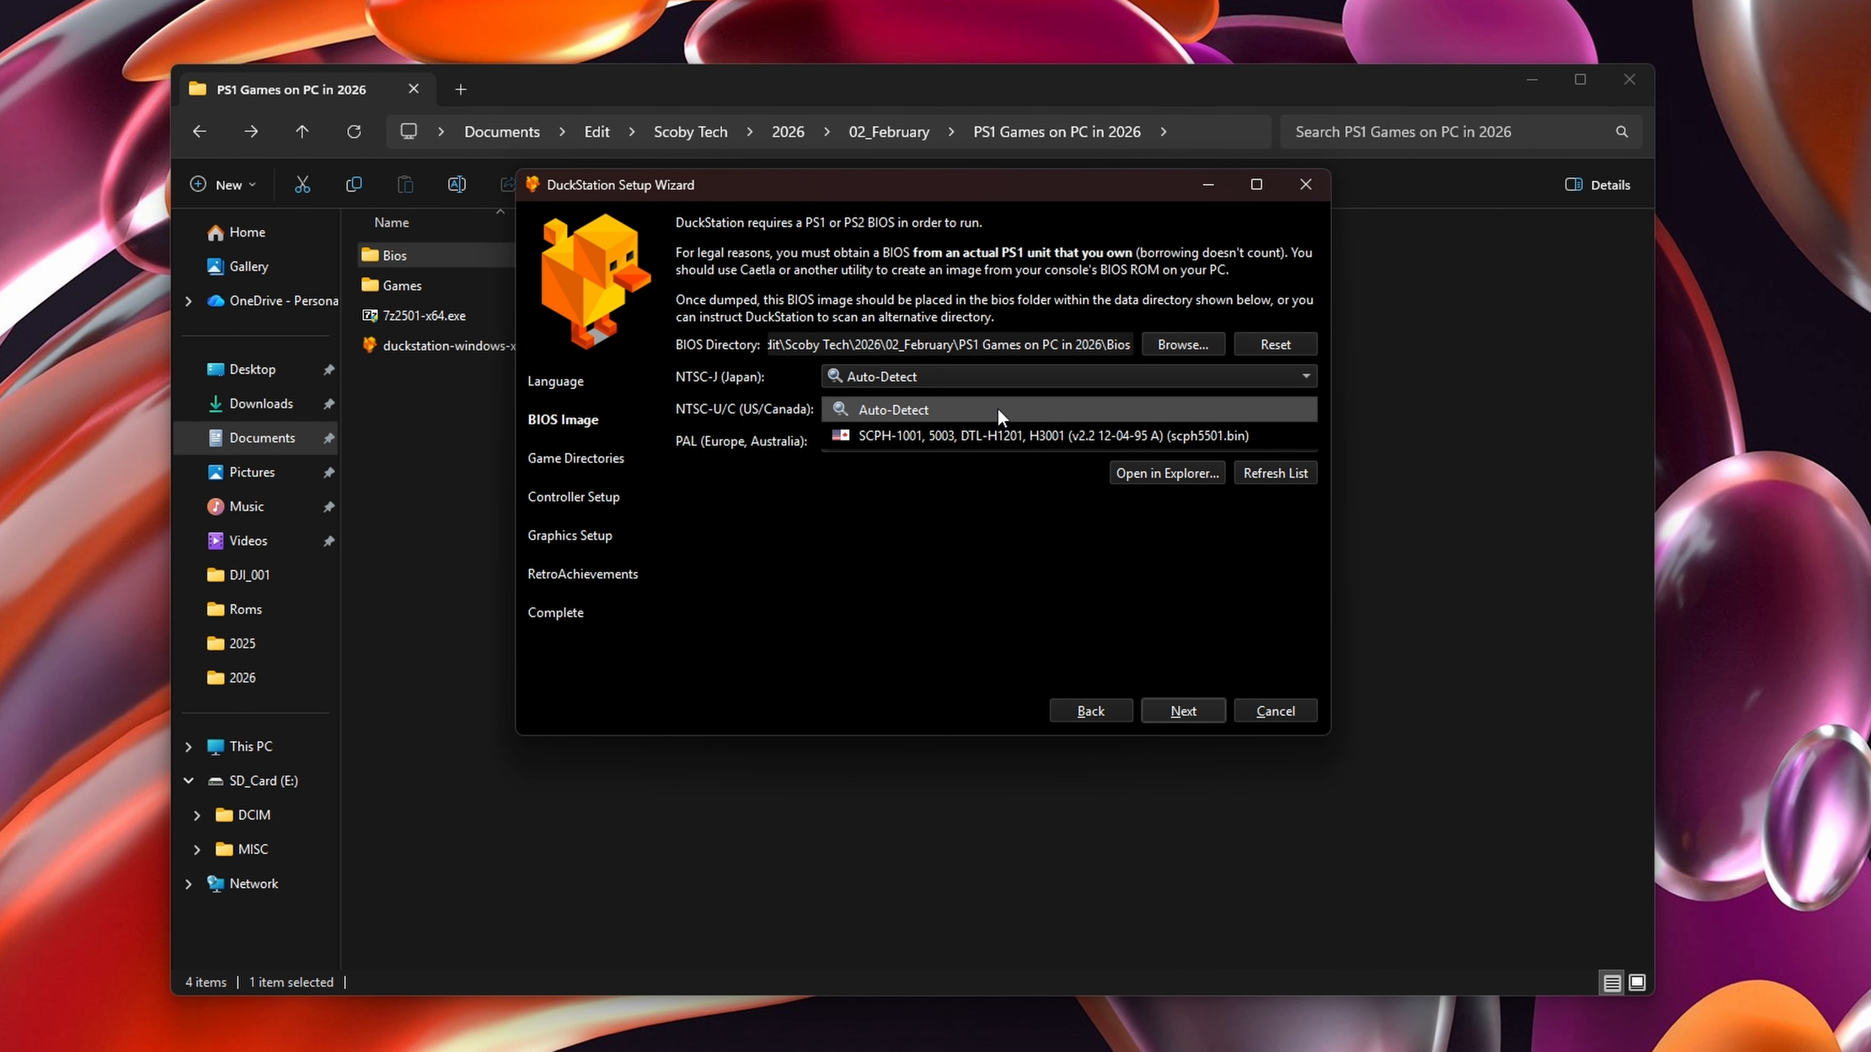
left_click(854, 415)
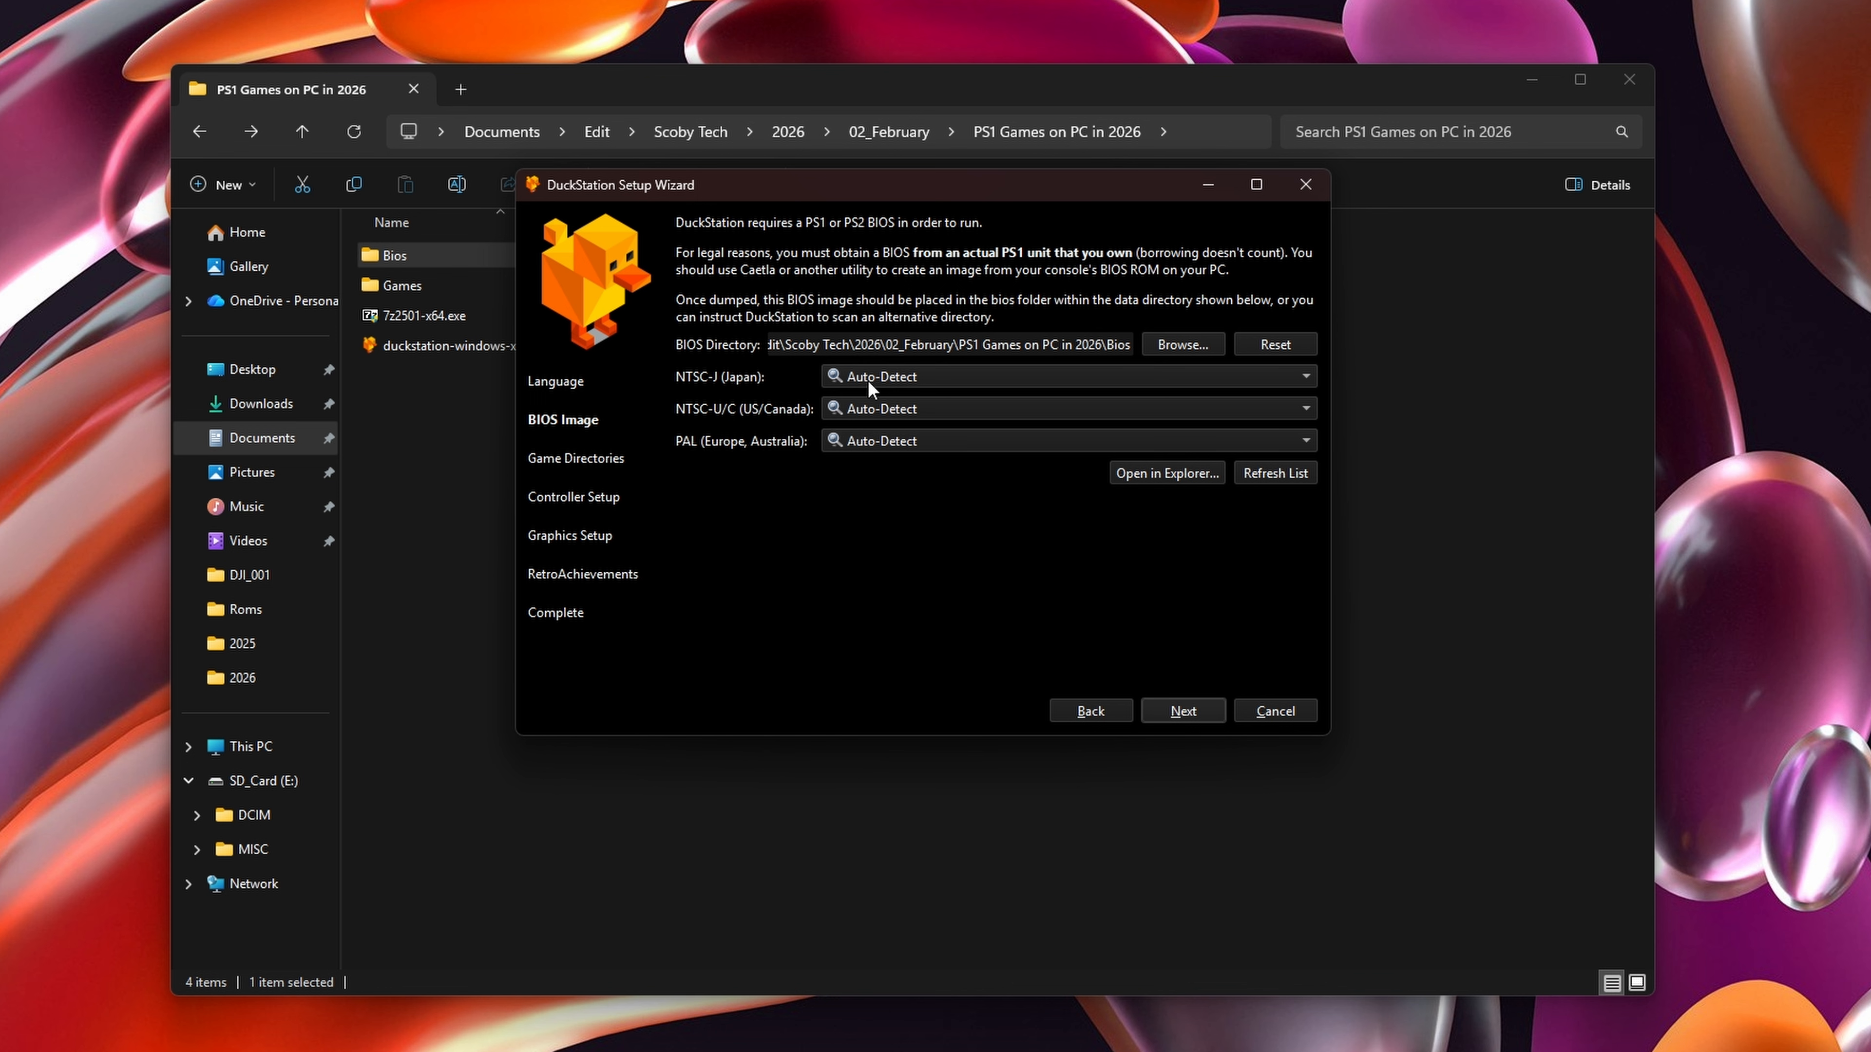
left_click(905, 377)
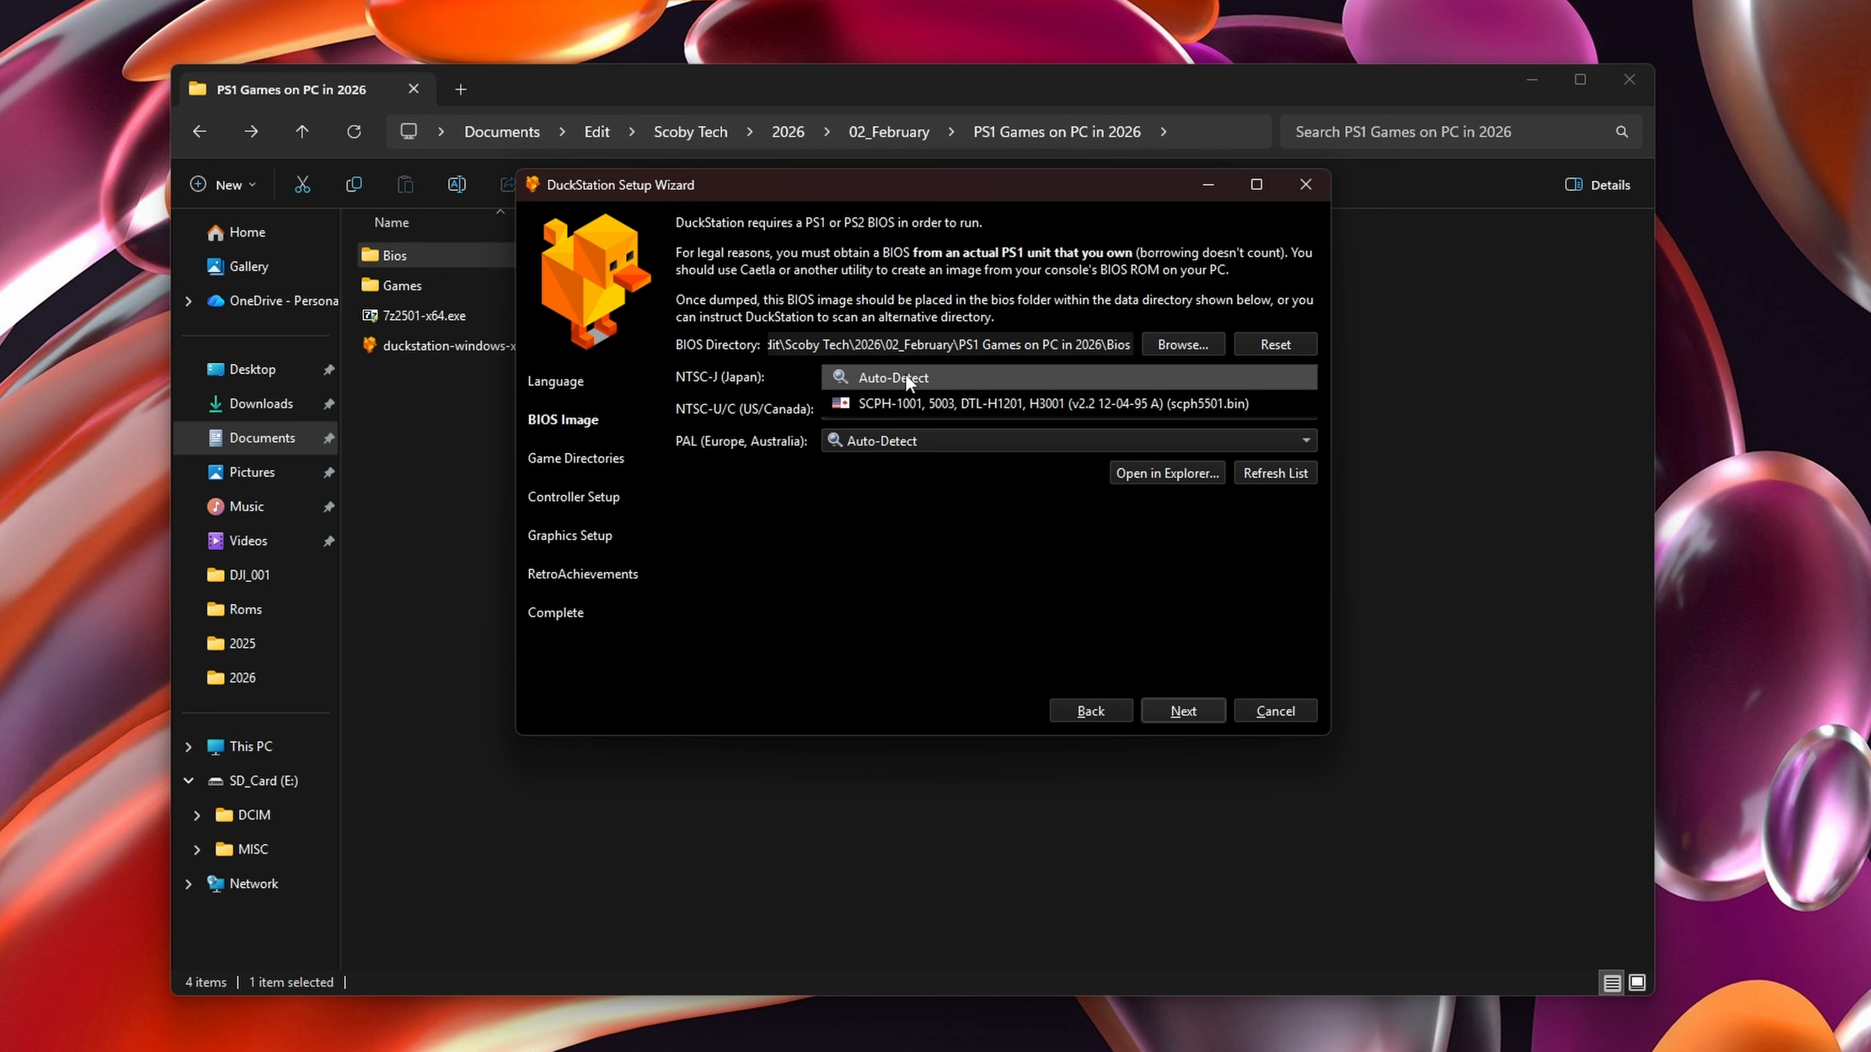
left_click(762, 401)
left_click(892, 410)
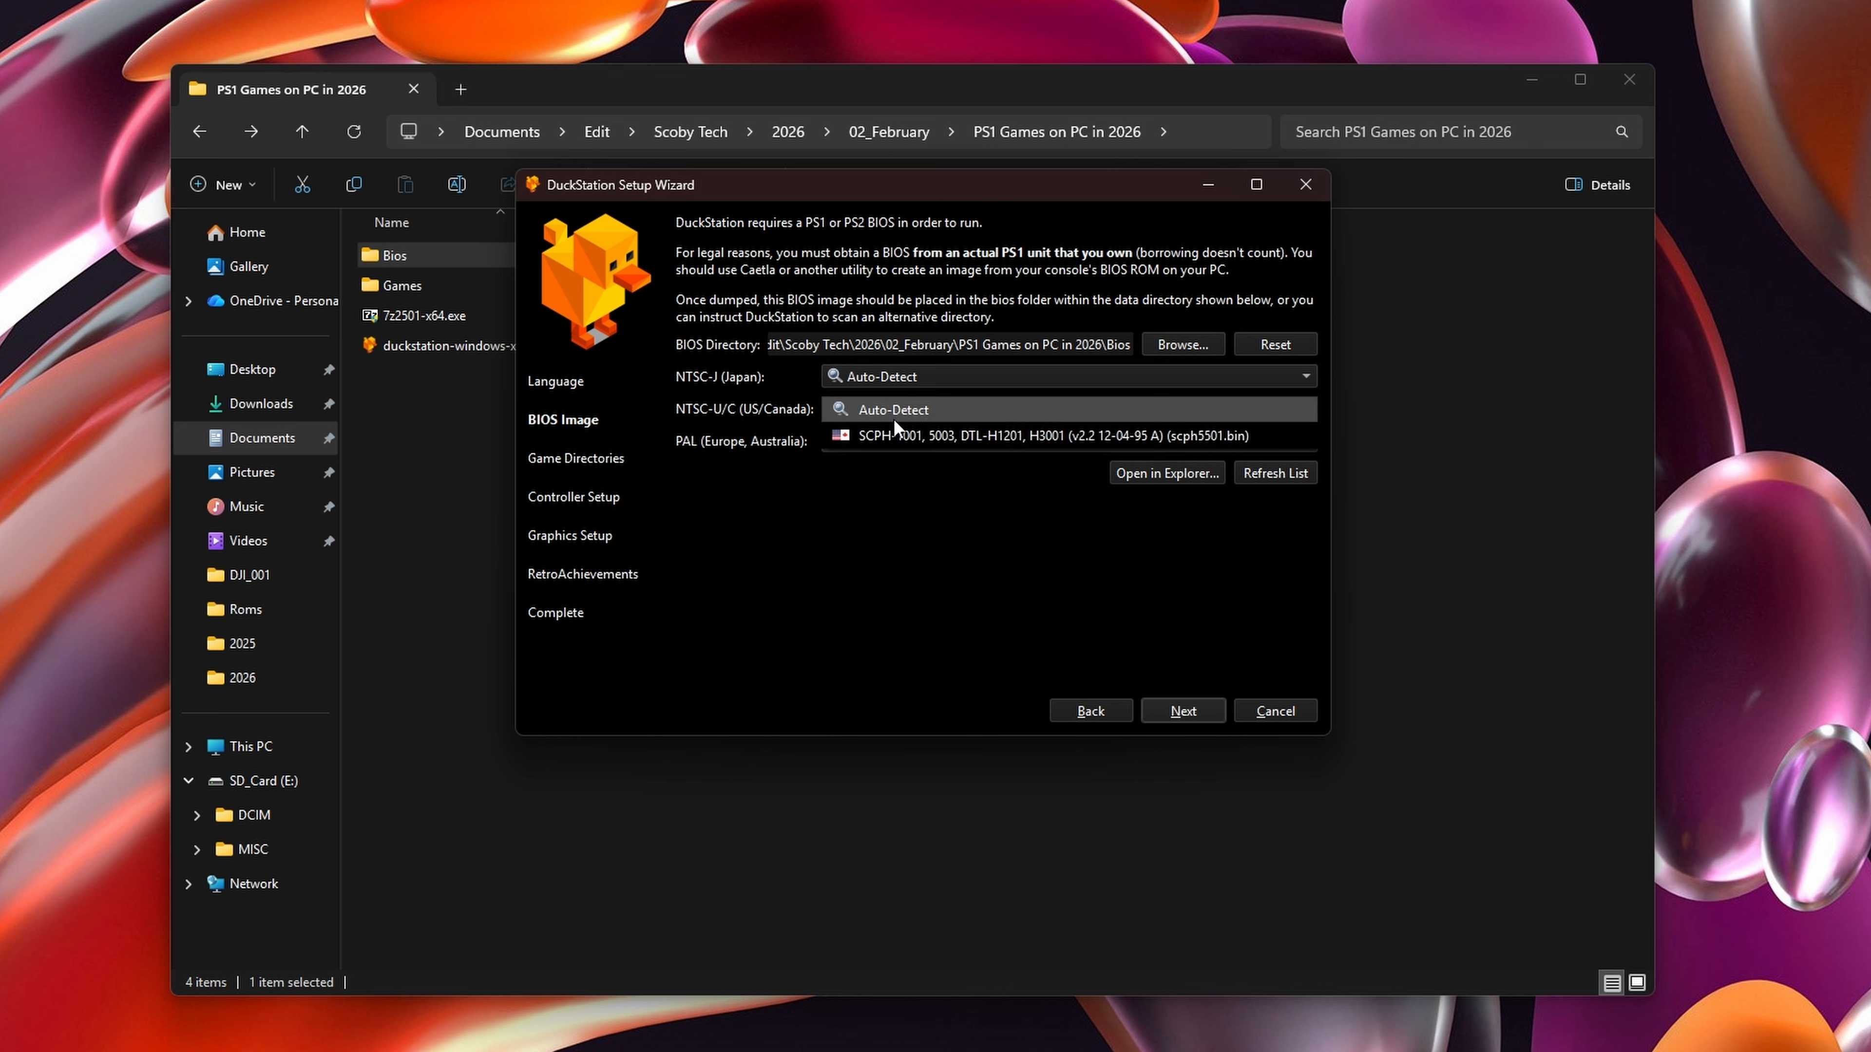
left_click(1183, 710)
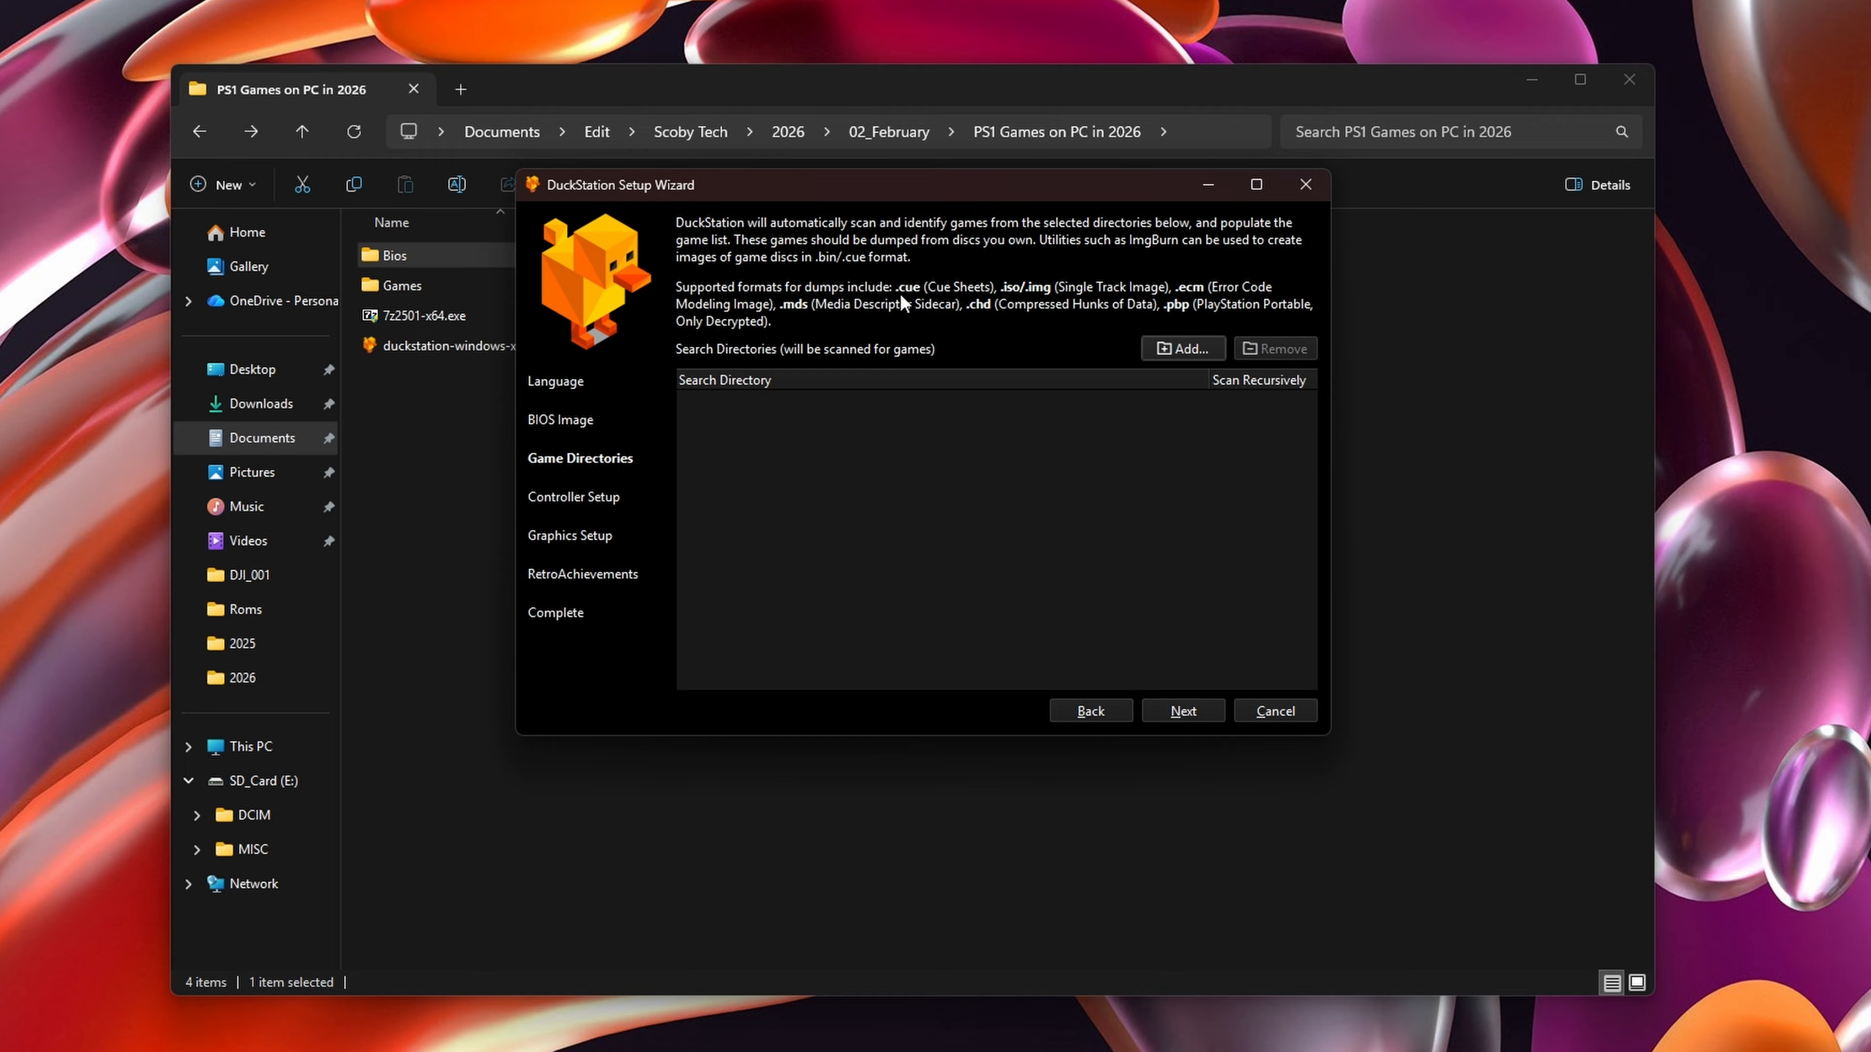
Add the Games folder inside PS1 Games on PC in 2026 as a recursively scanned directory and continue to the controller setup
left_click(1185, 348)
left_click(1613, 1051)
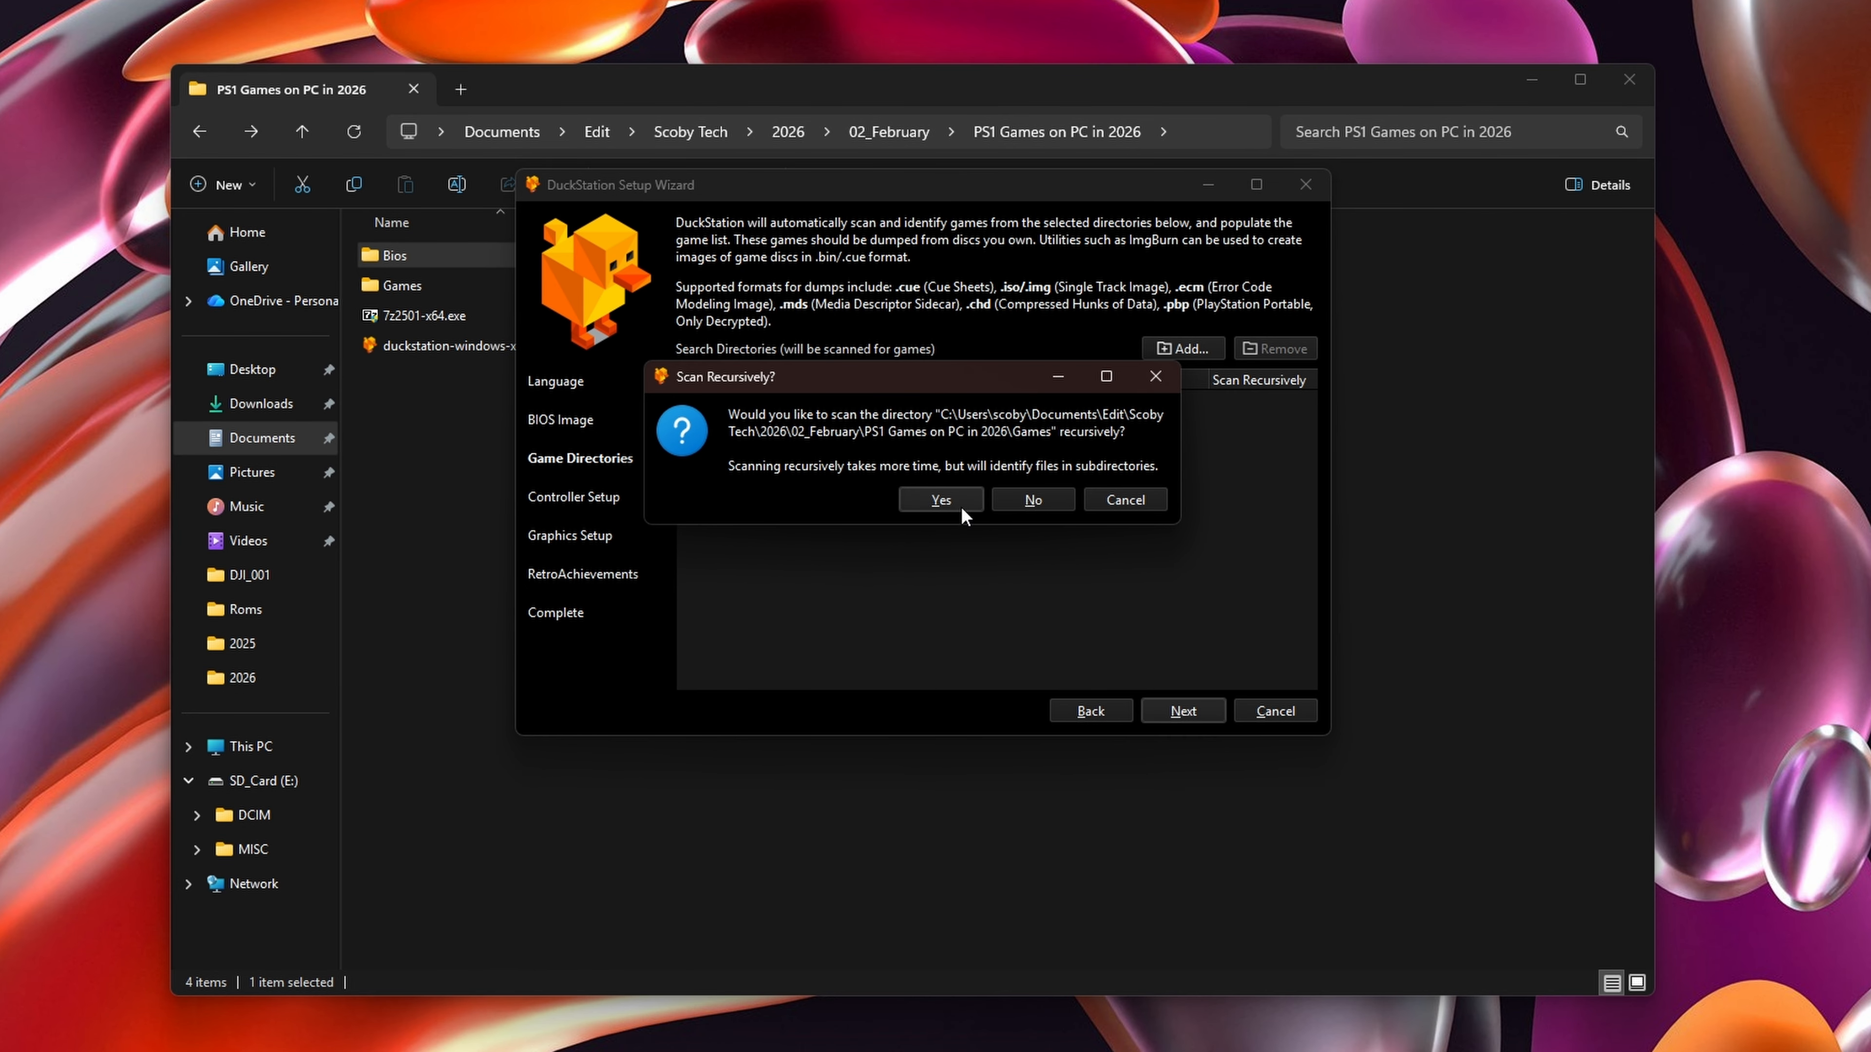
left_click(934, 499)
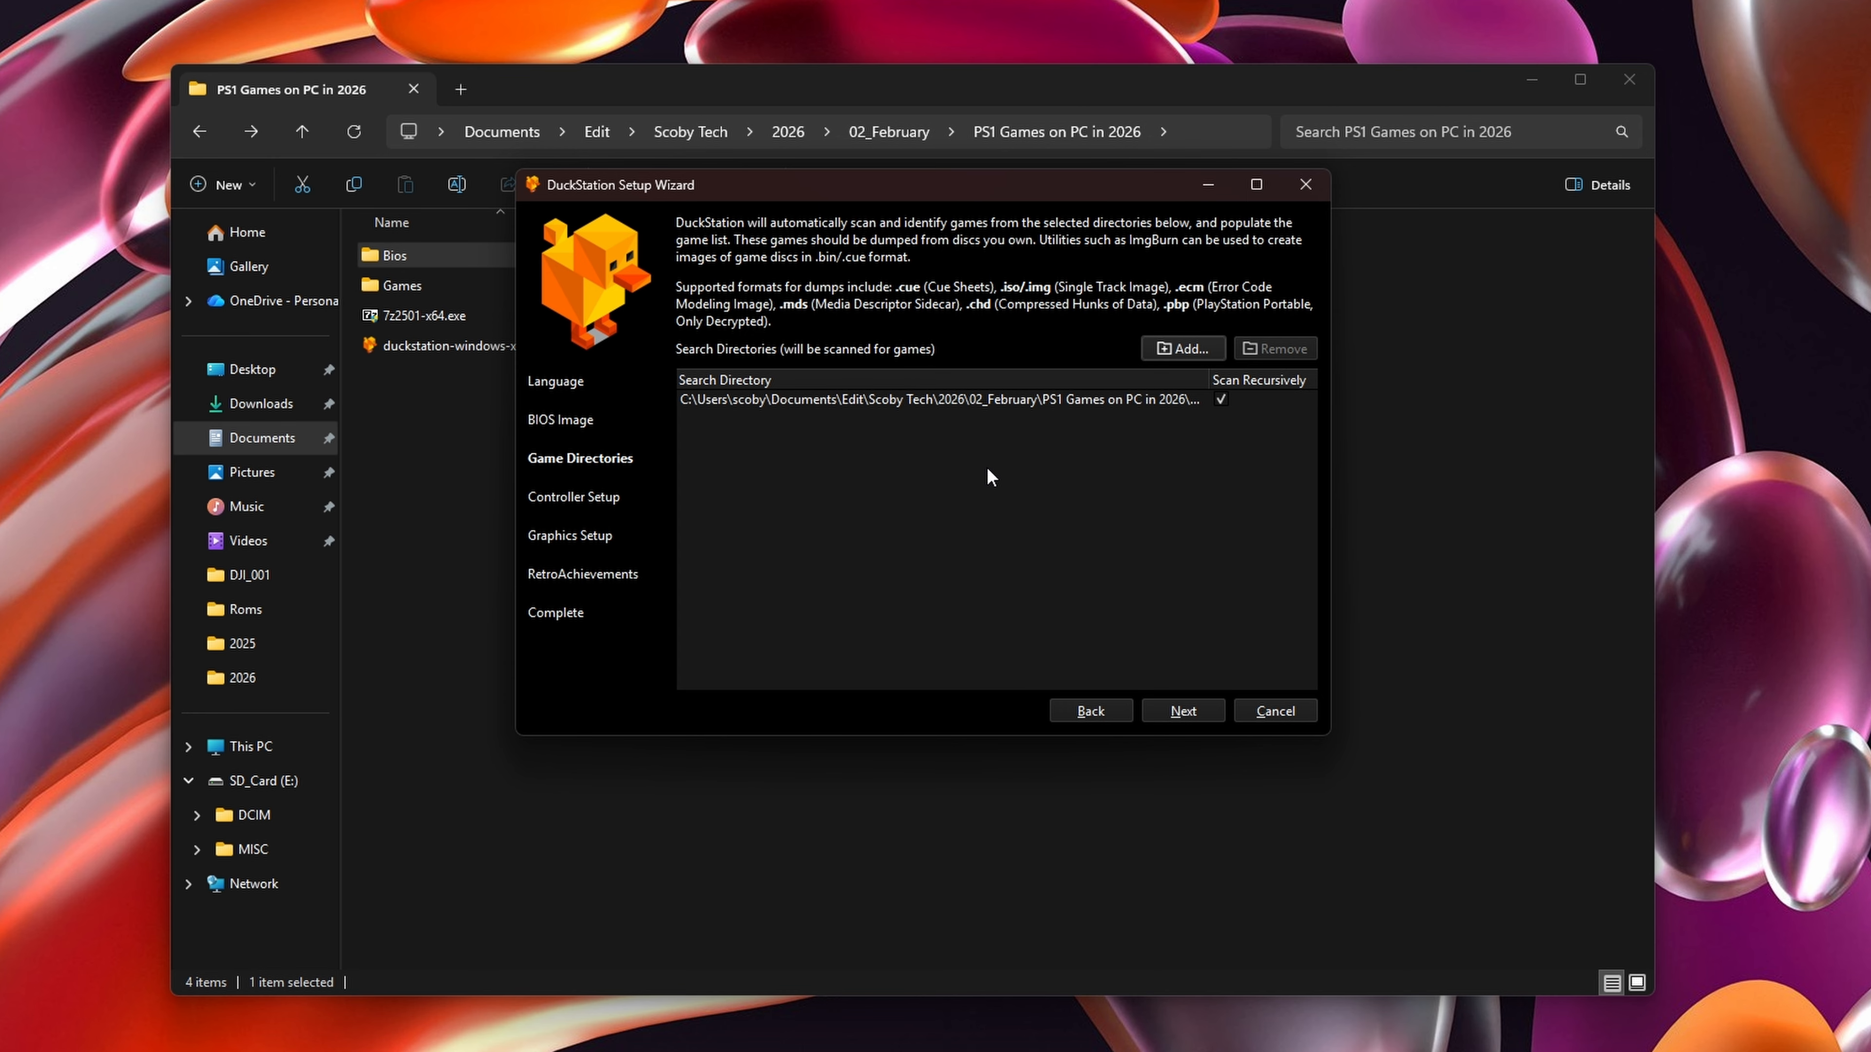
left_click(1181, 709)
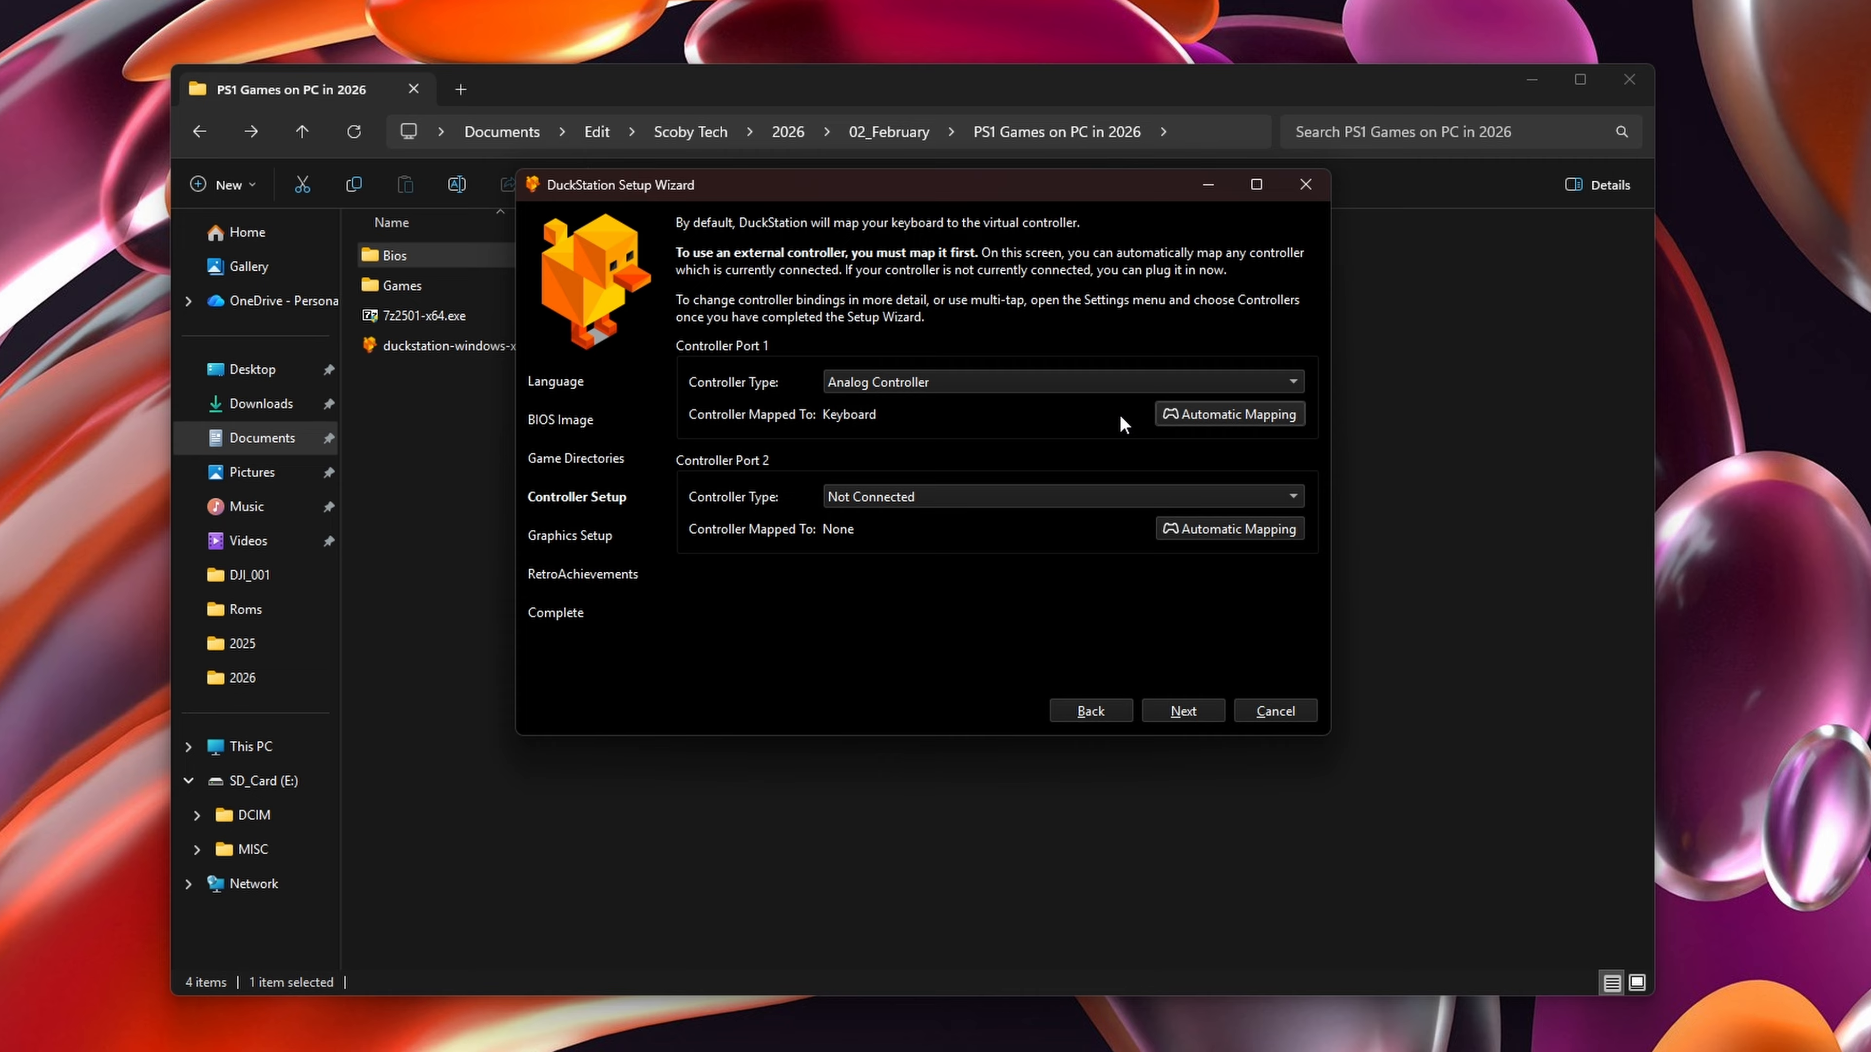
Map controller port 1 to SDL-0 (XInput Controller), set port 2 to Analog Controller mapped to Keyboard, and continue to the graphics setup
left_click(1226, 408)
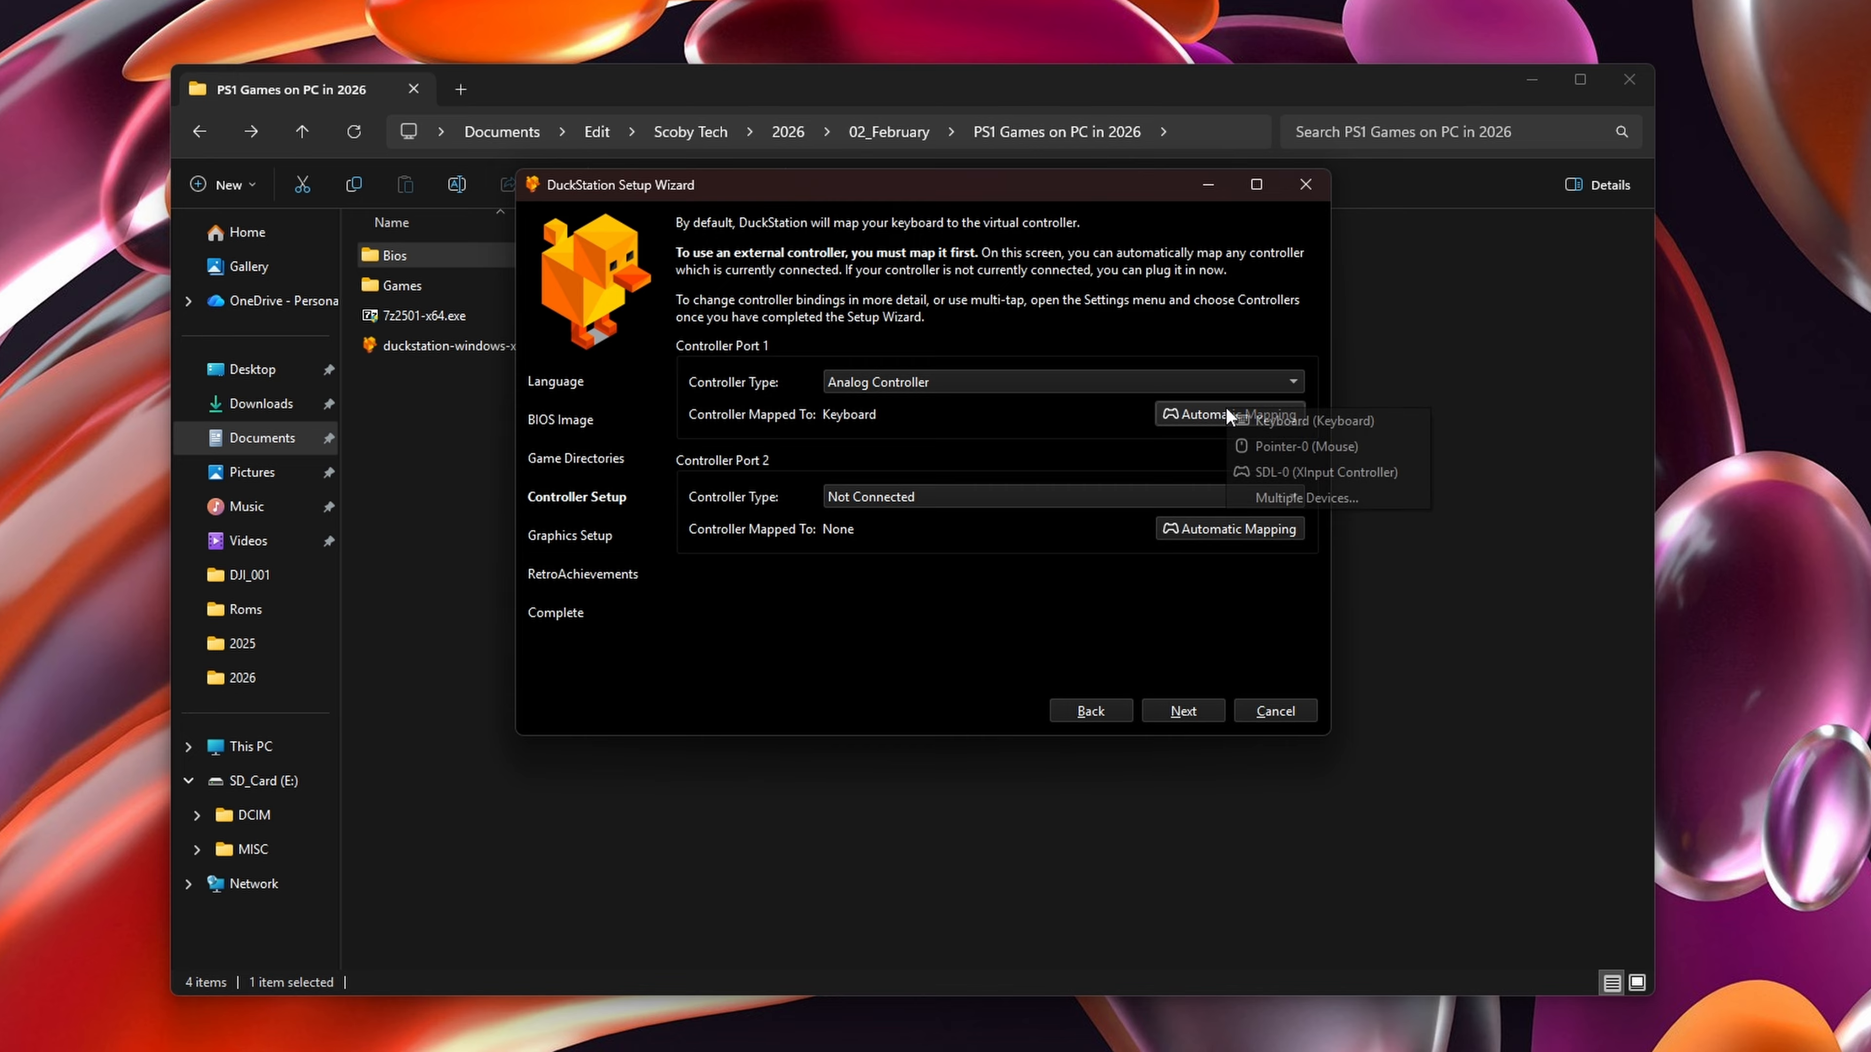
left_click(1329, 474)
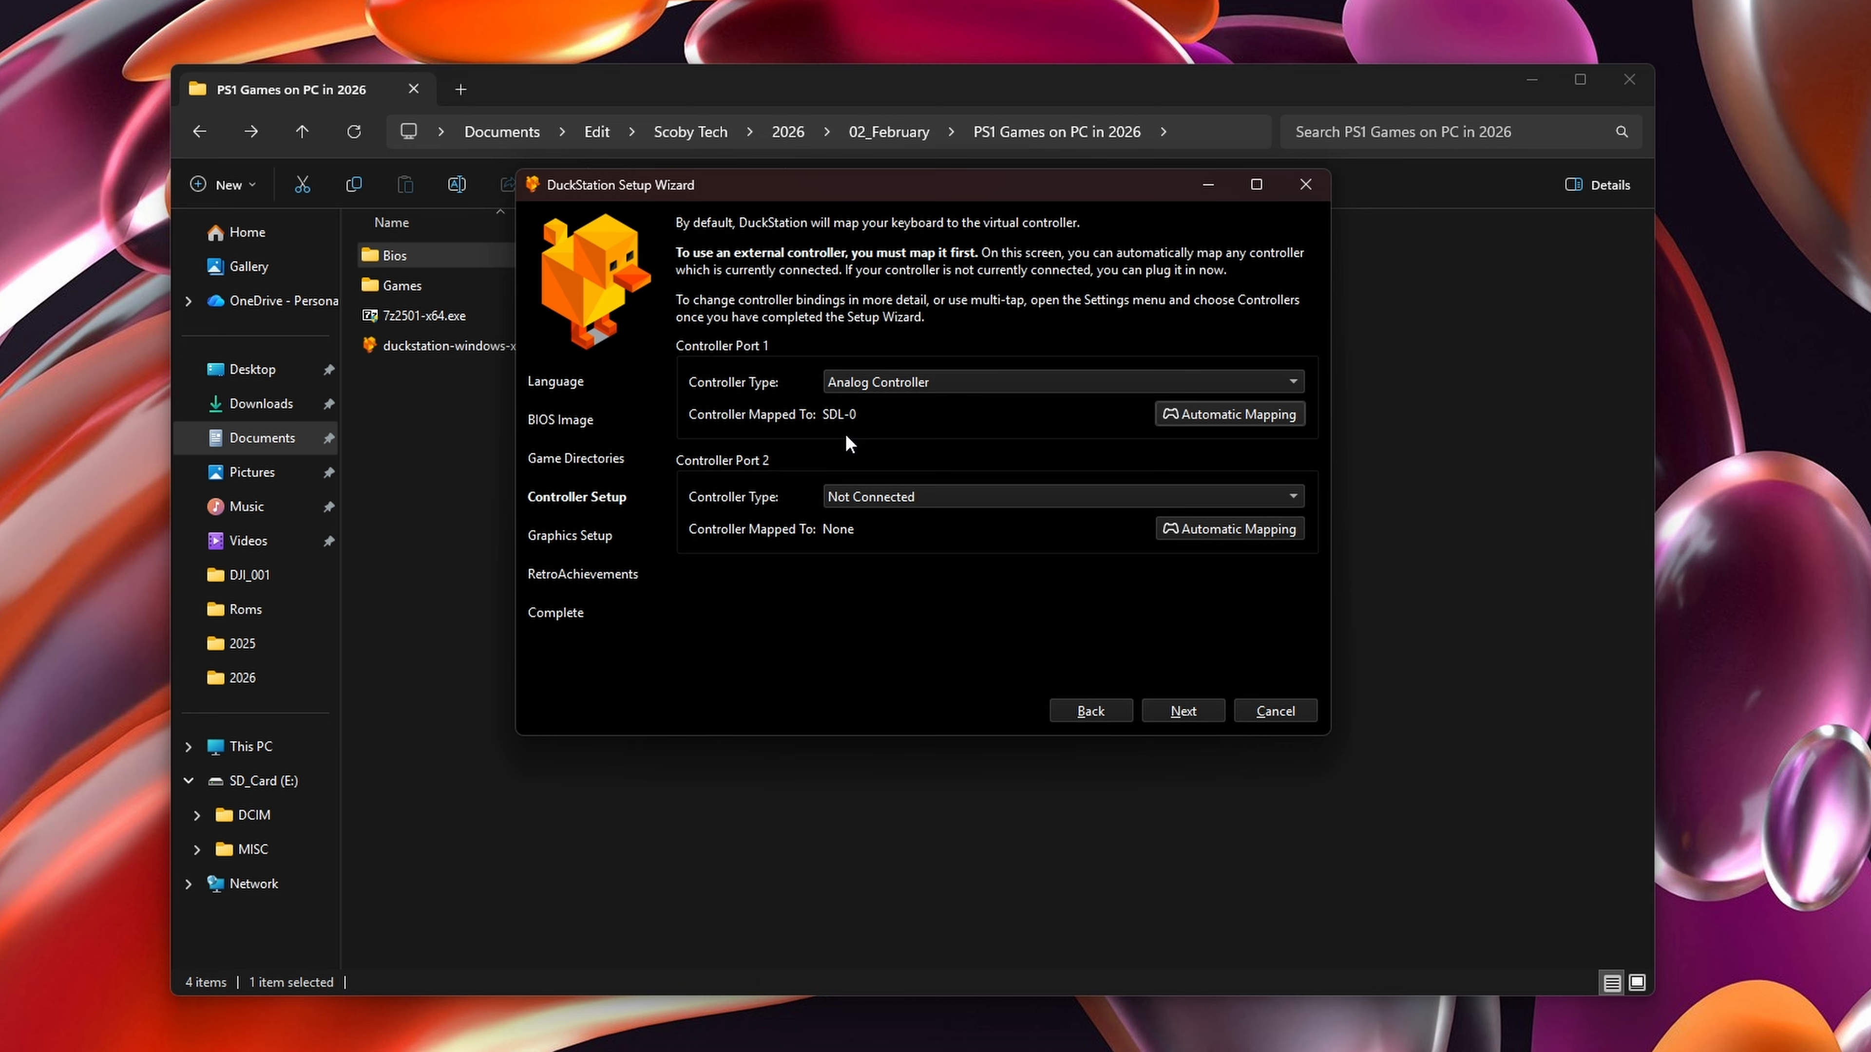
left_click(1007, 493)
left_click(931, 496)
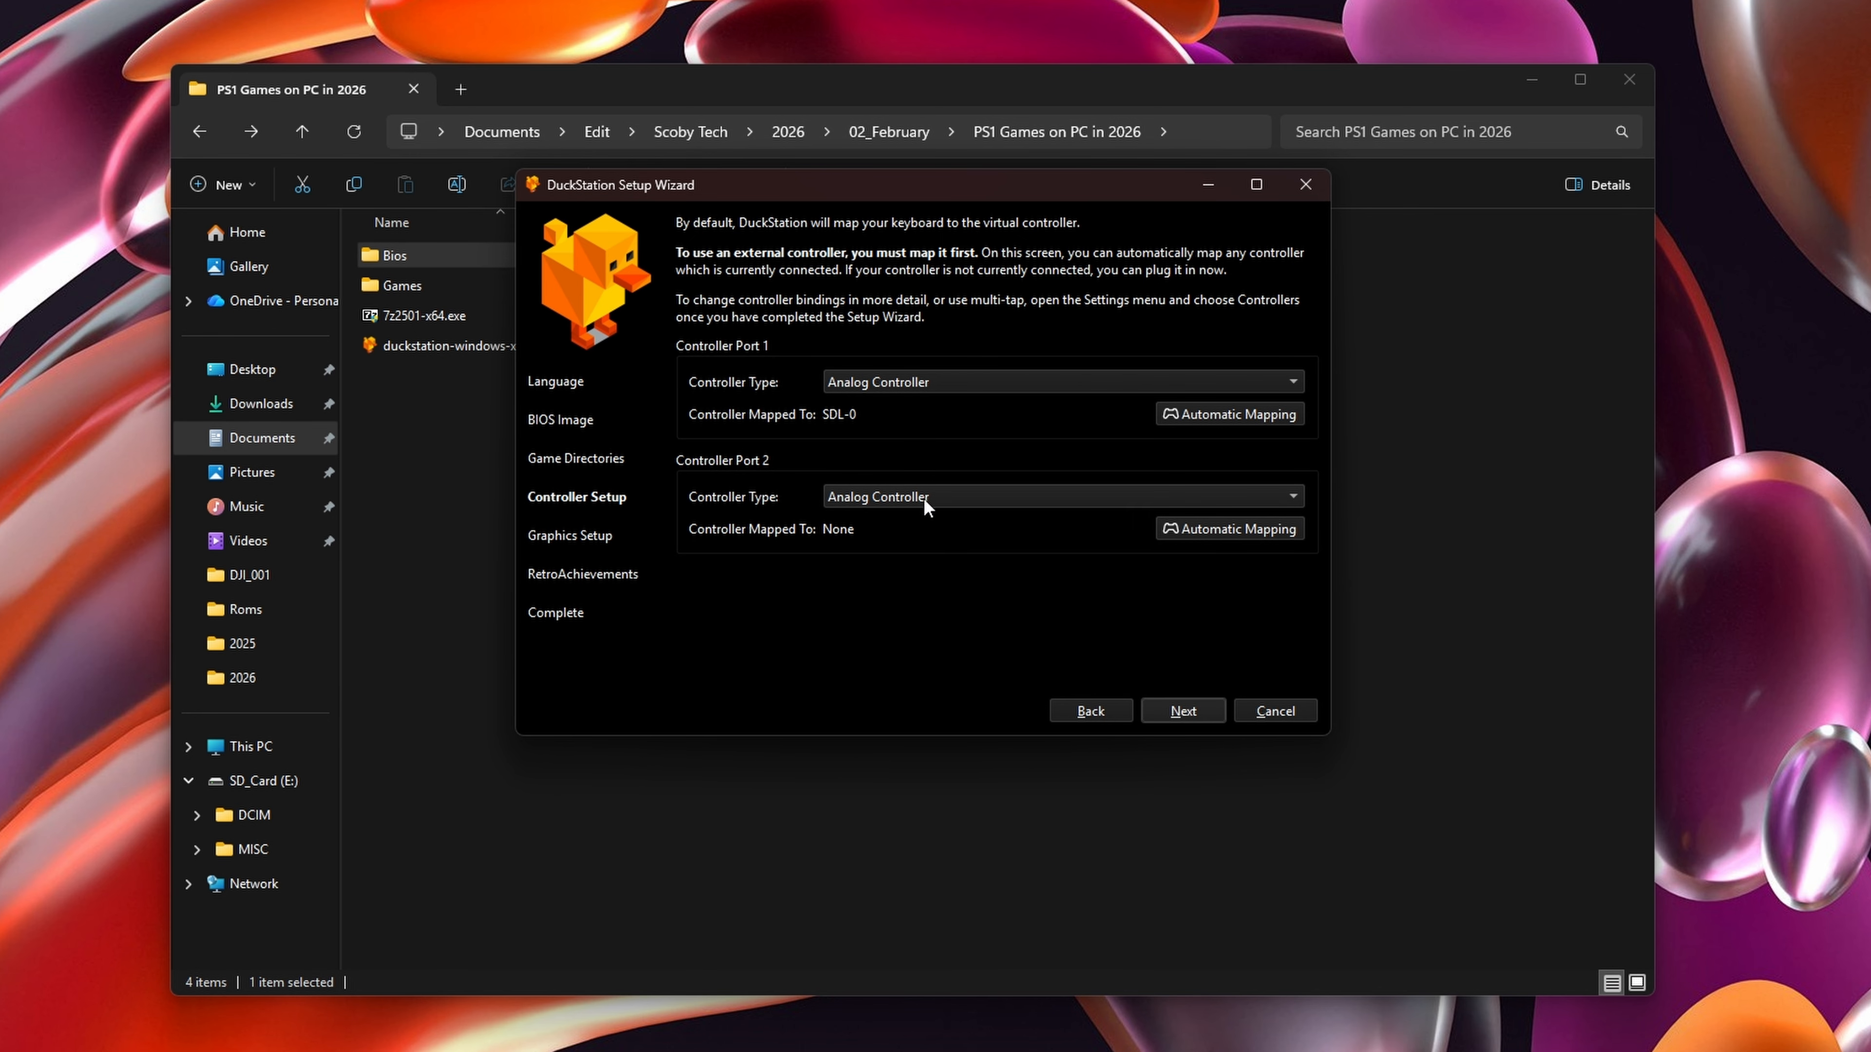
left_click(1198, 532)
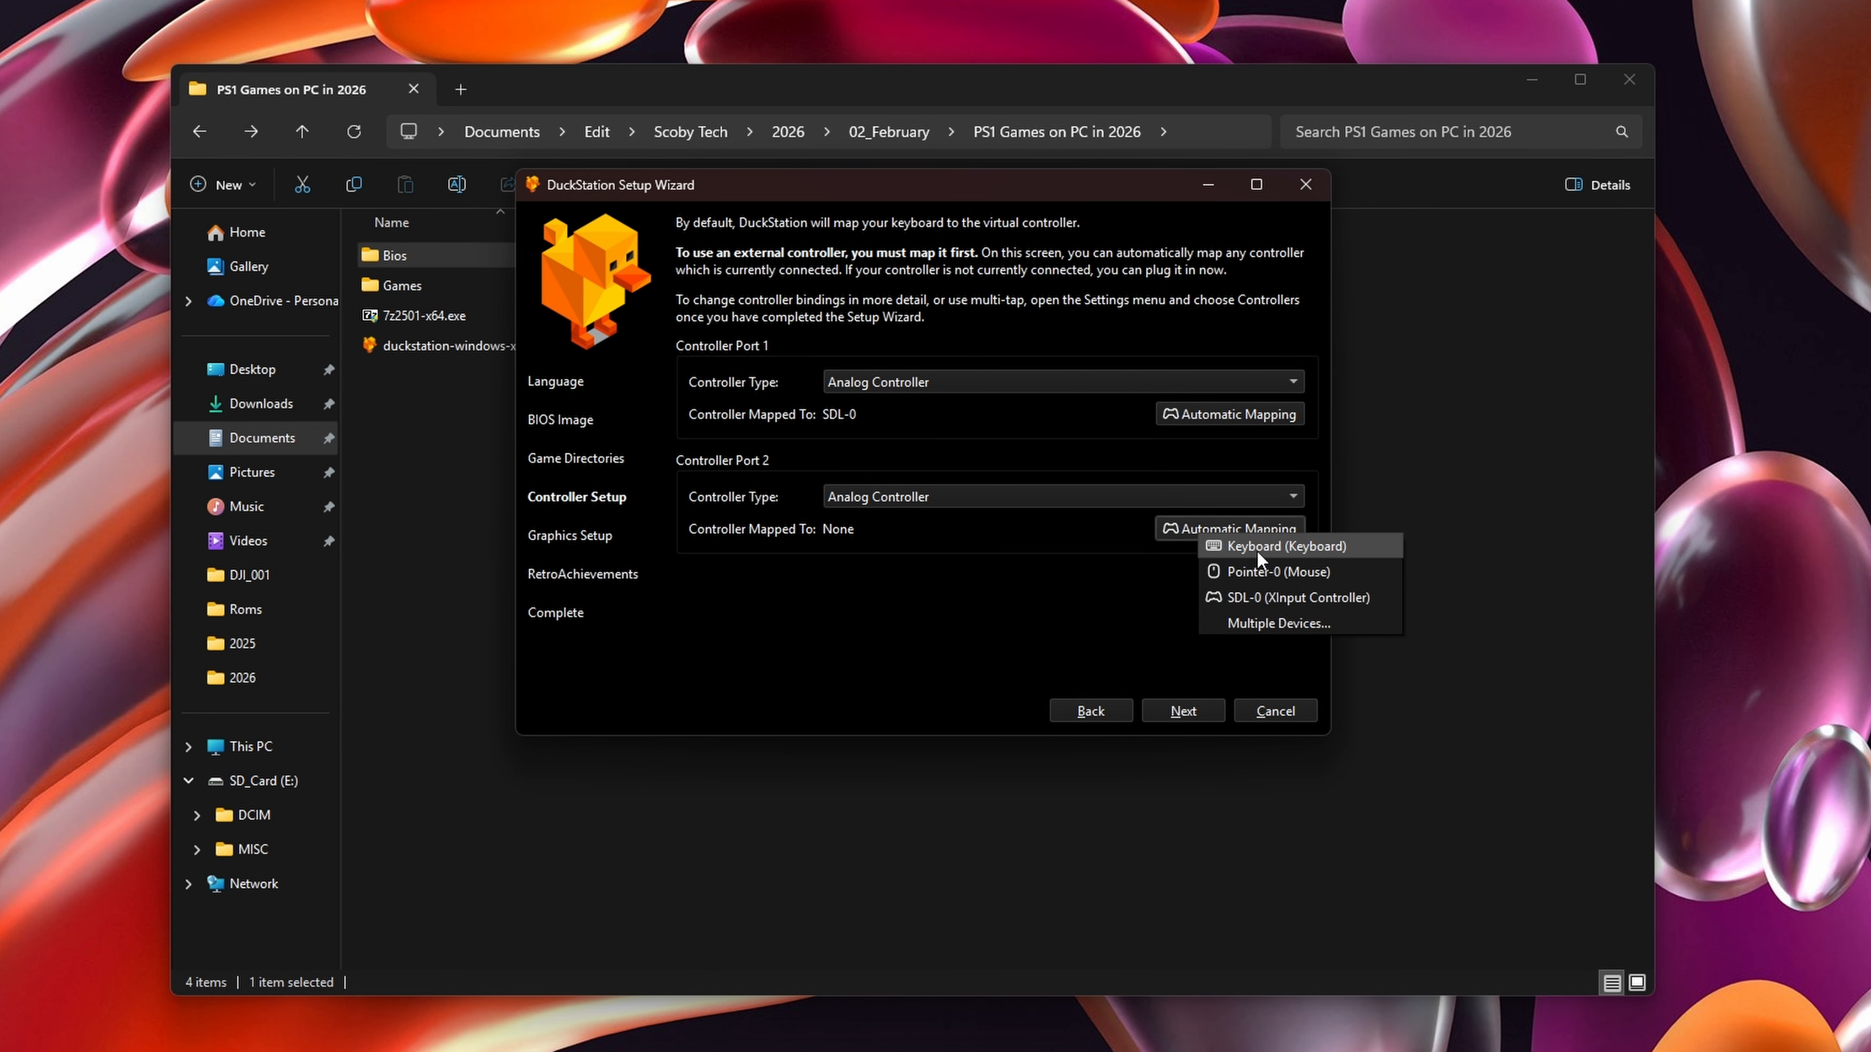
left_click(1311, 546)
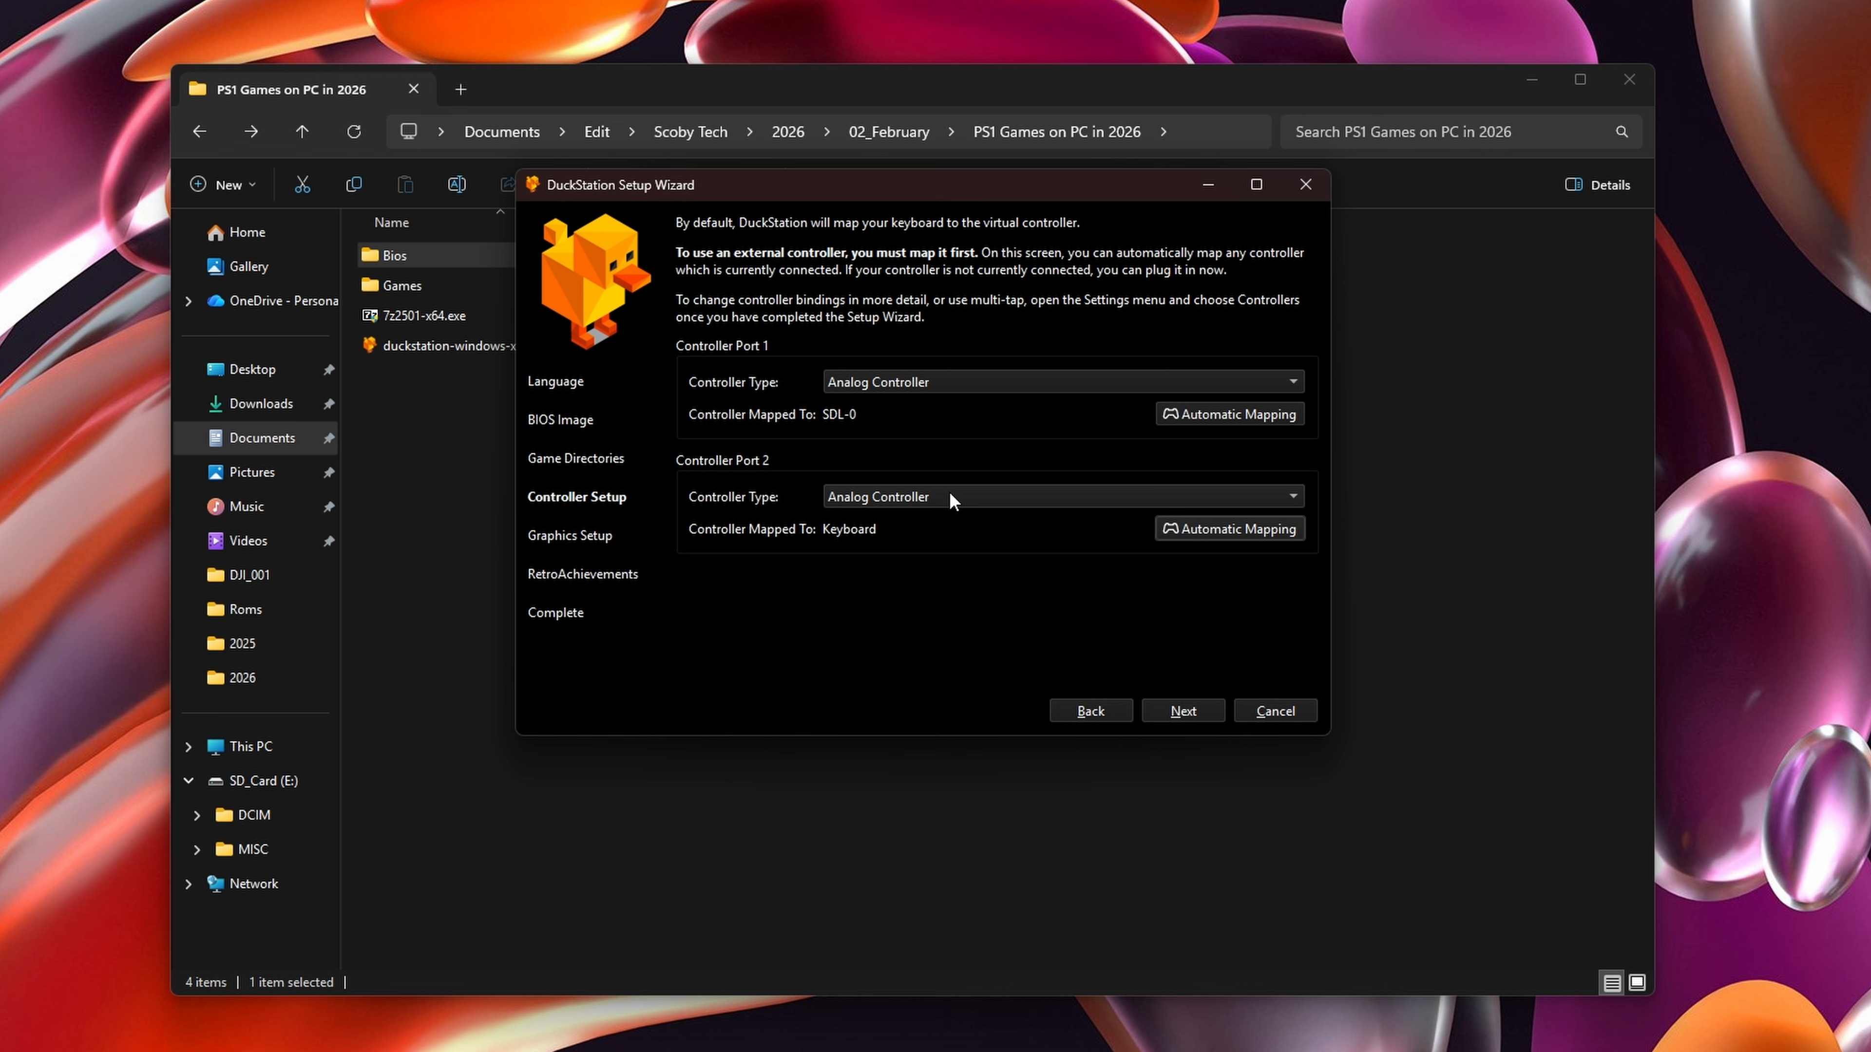
left_click(1194, 712)
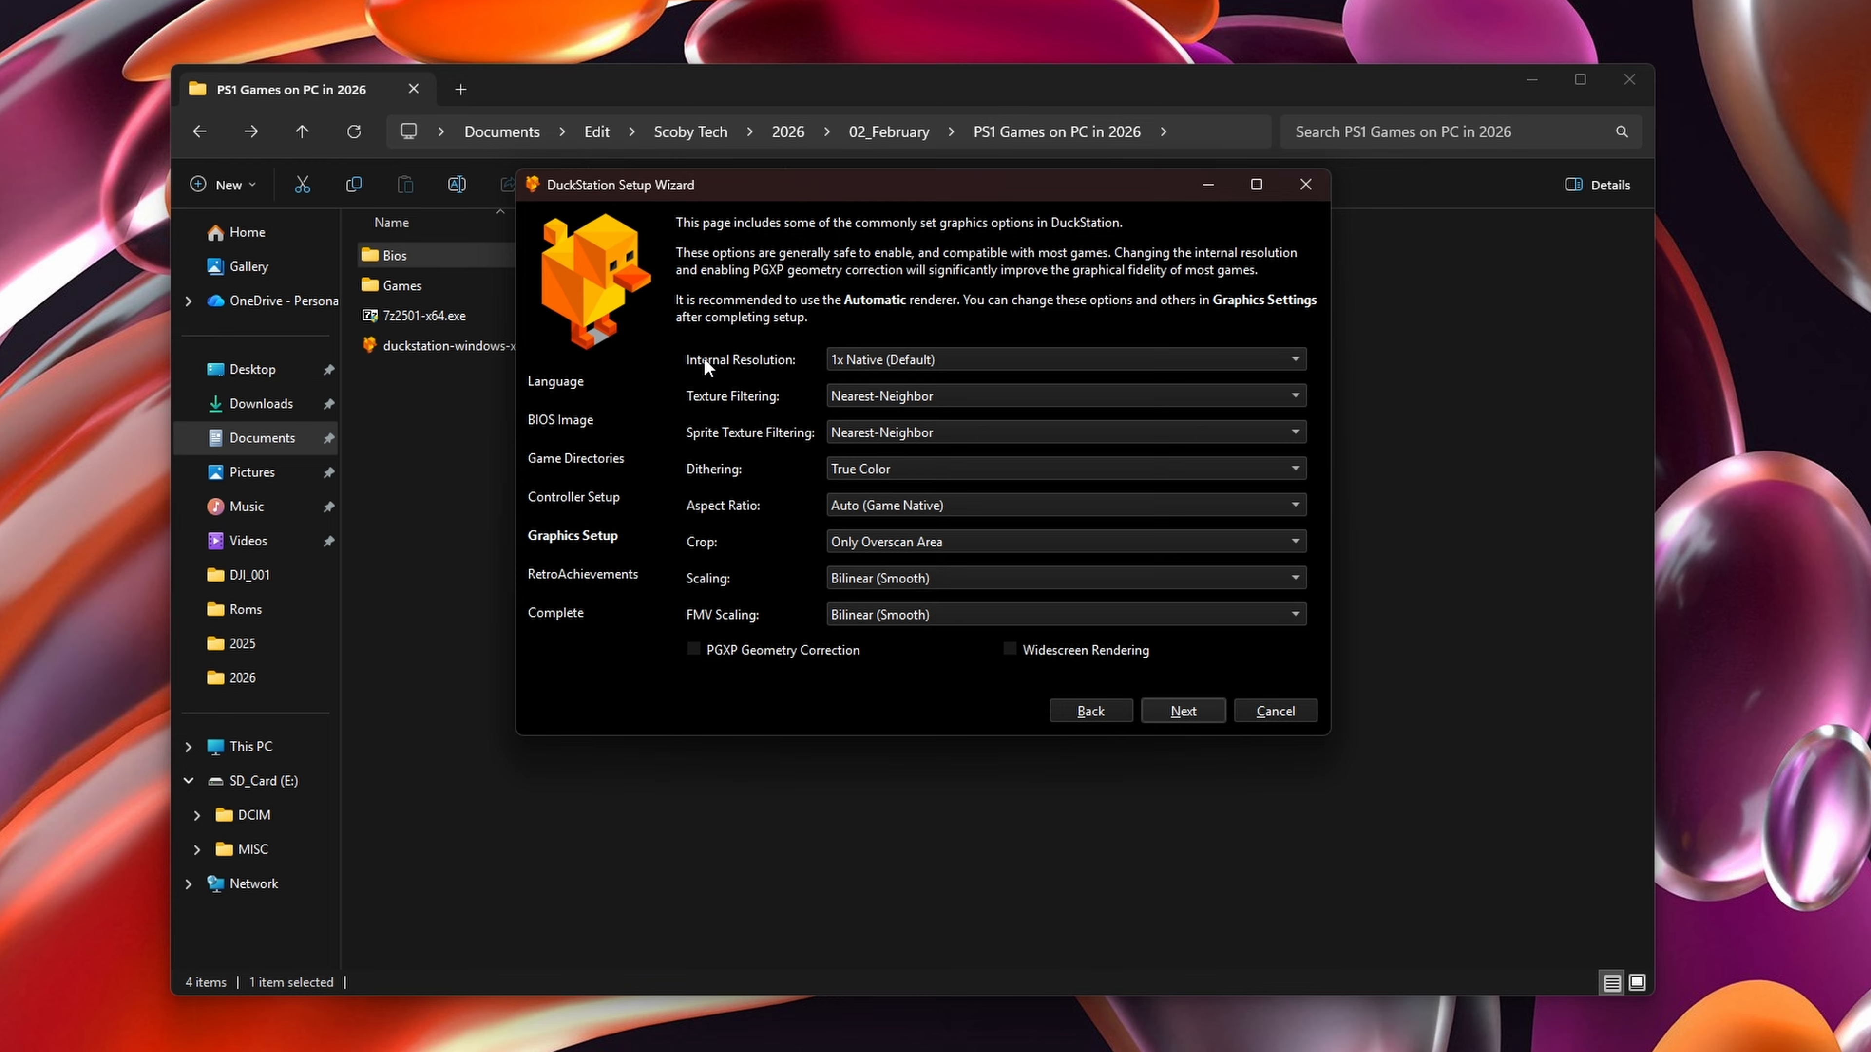
Set the internal resolution to 9x Native (for 4K), enable PGXP Geometry Correction, and leave the other graphics options at their defaults
left_click(906, 359)
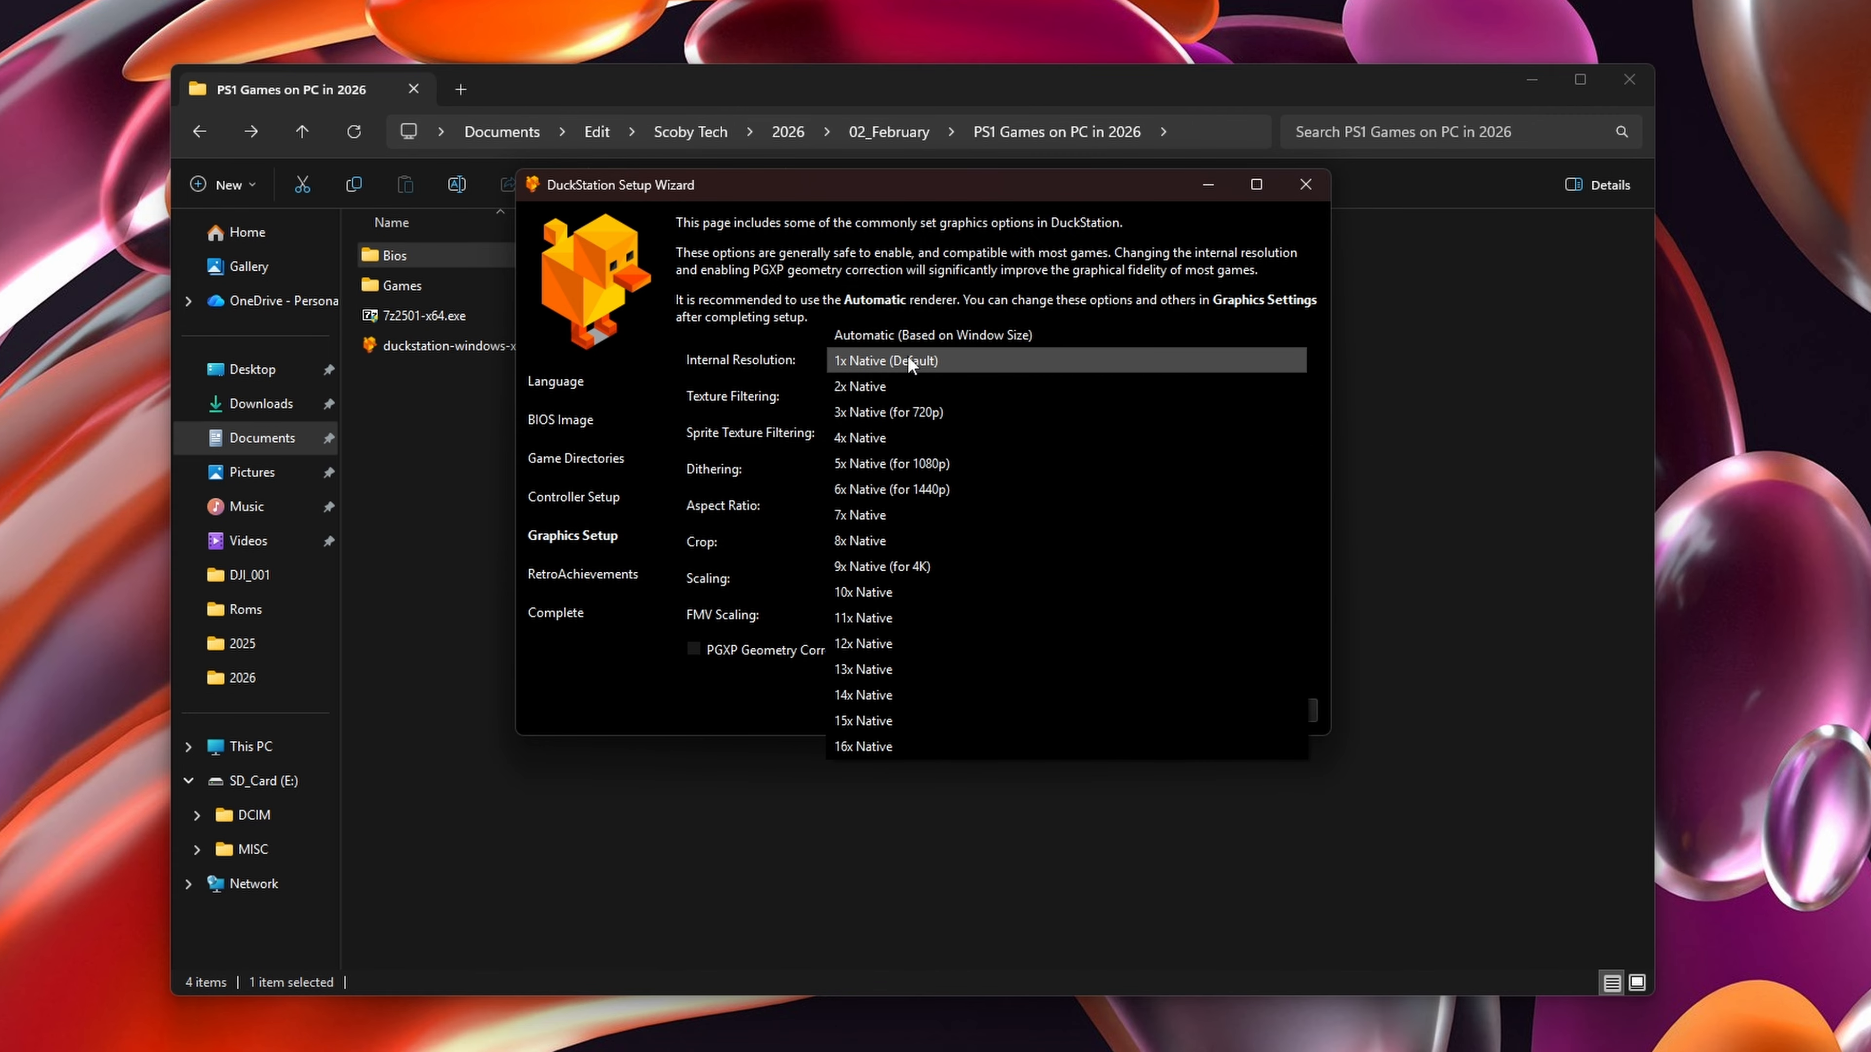
left_click(917, 568)
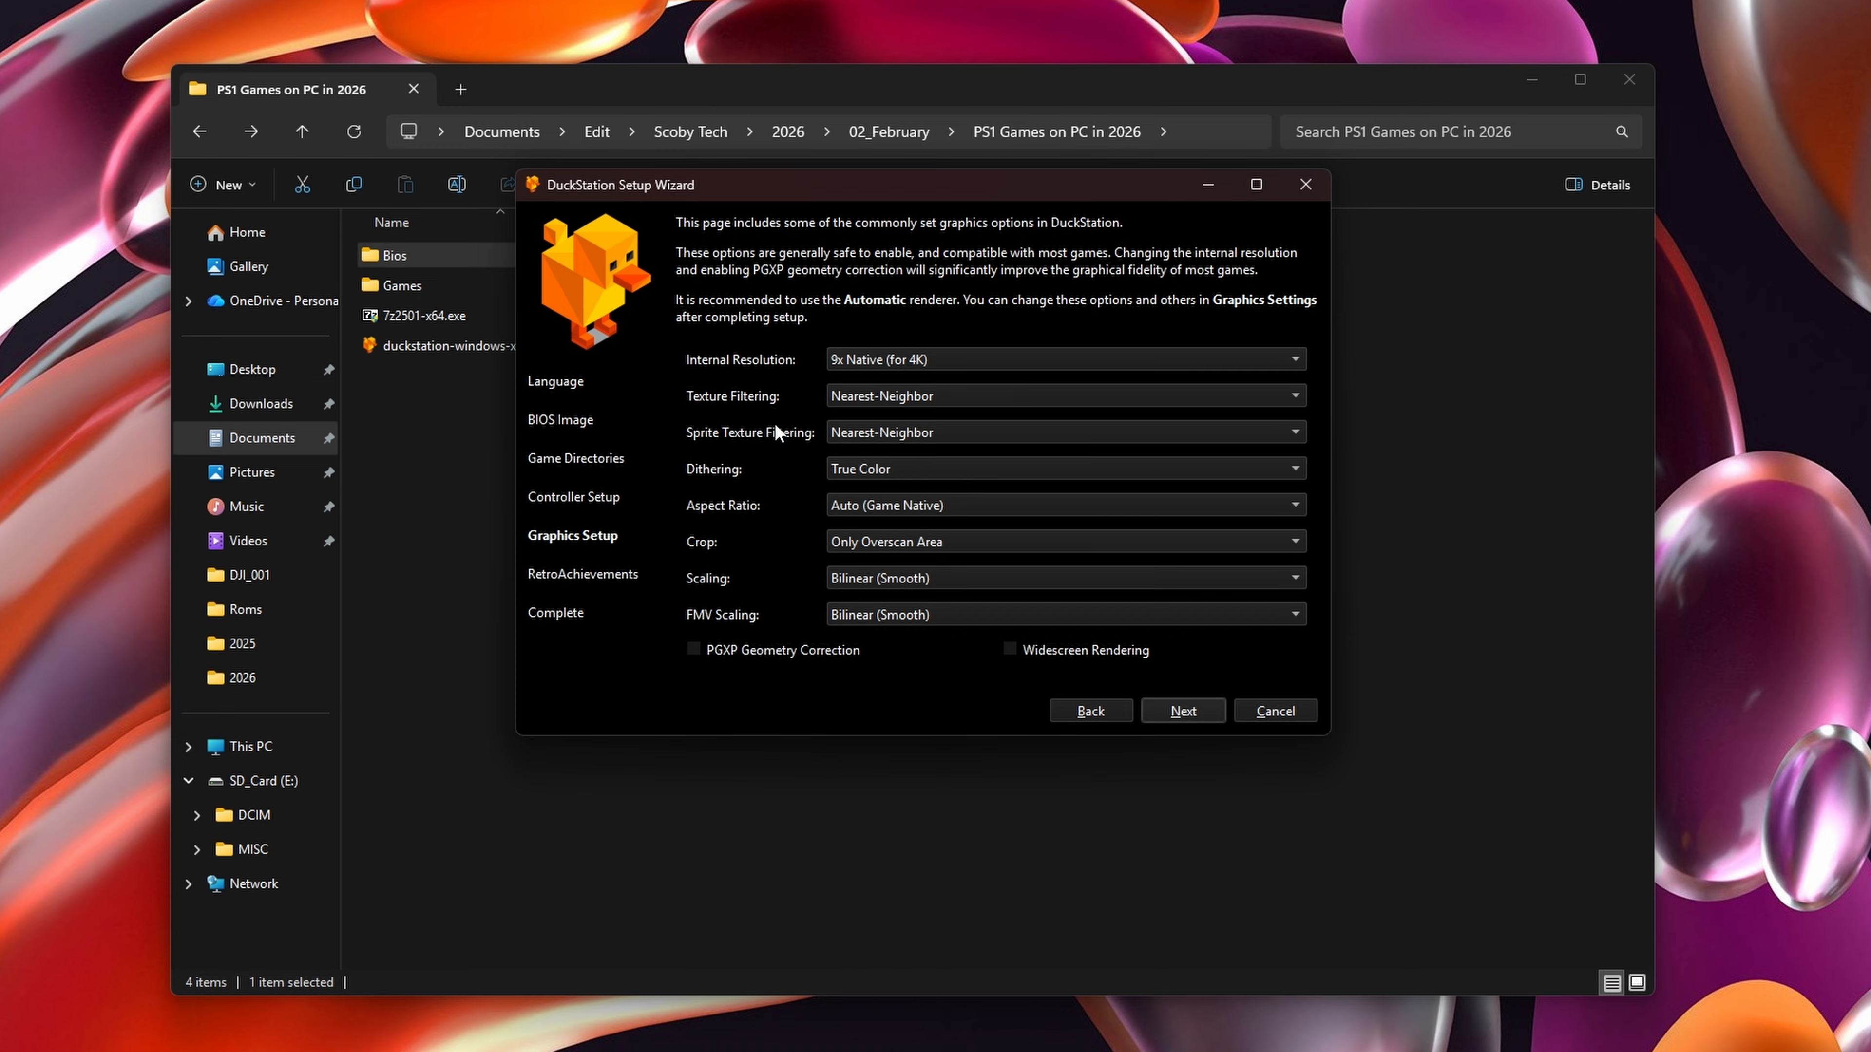
left_click(864, 395)
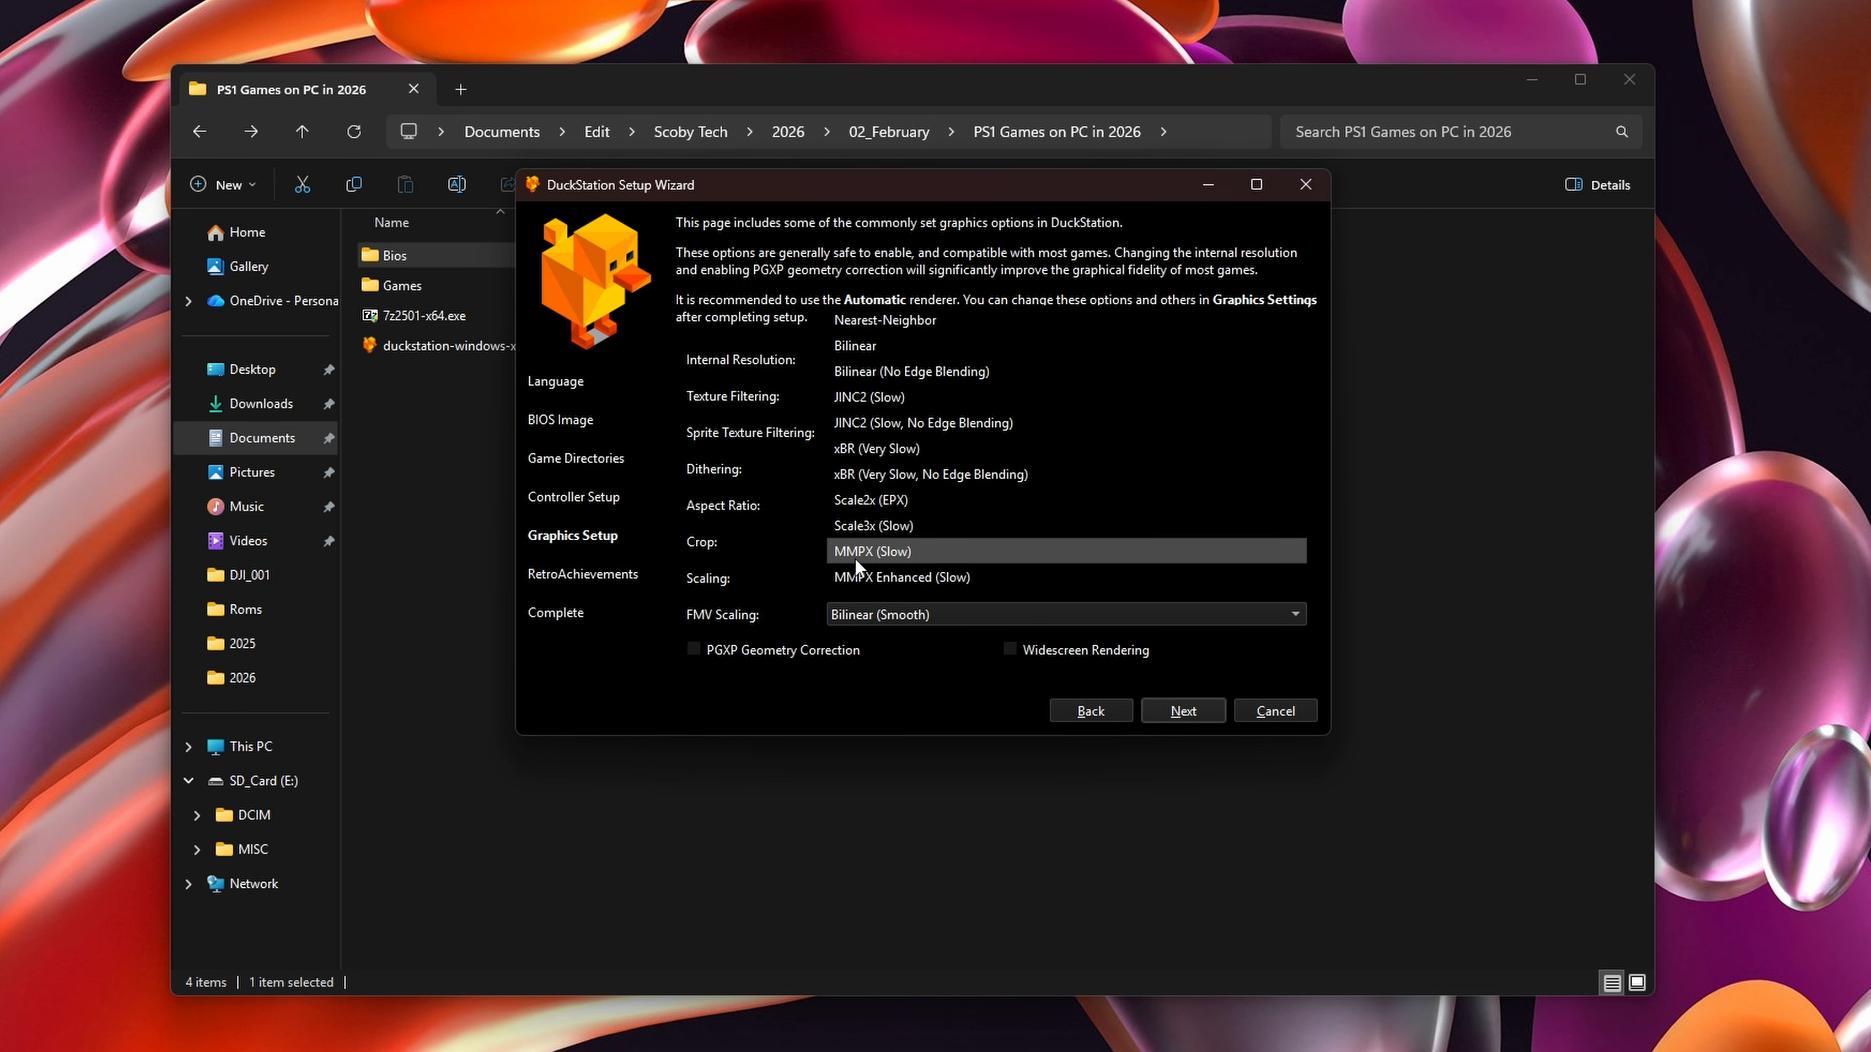
left_click(753, 385)
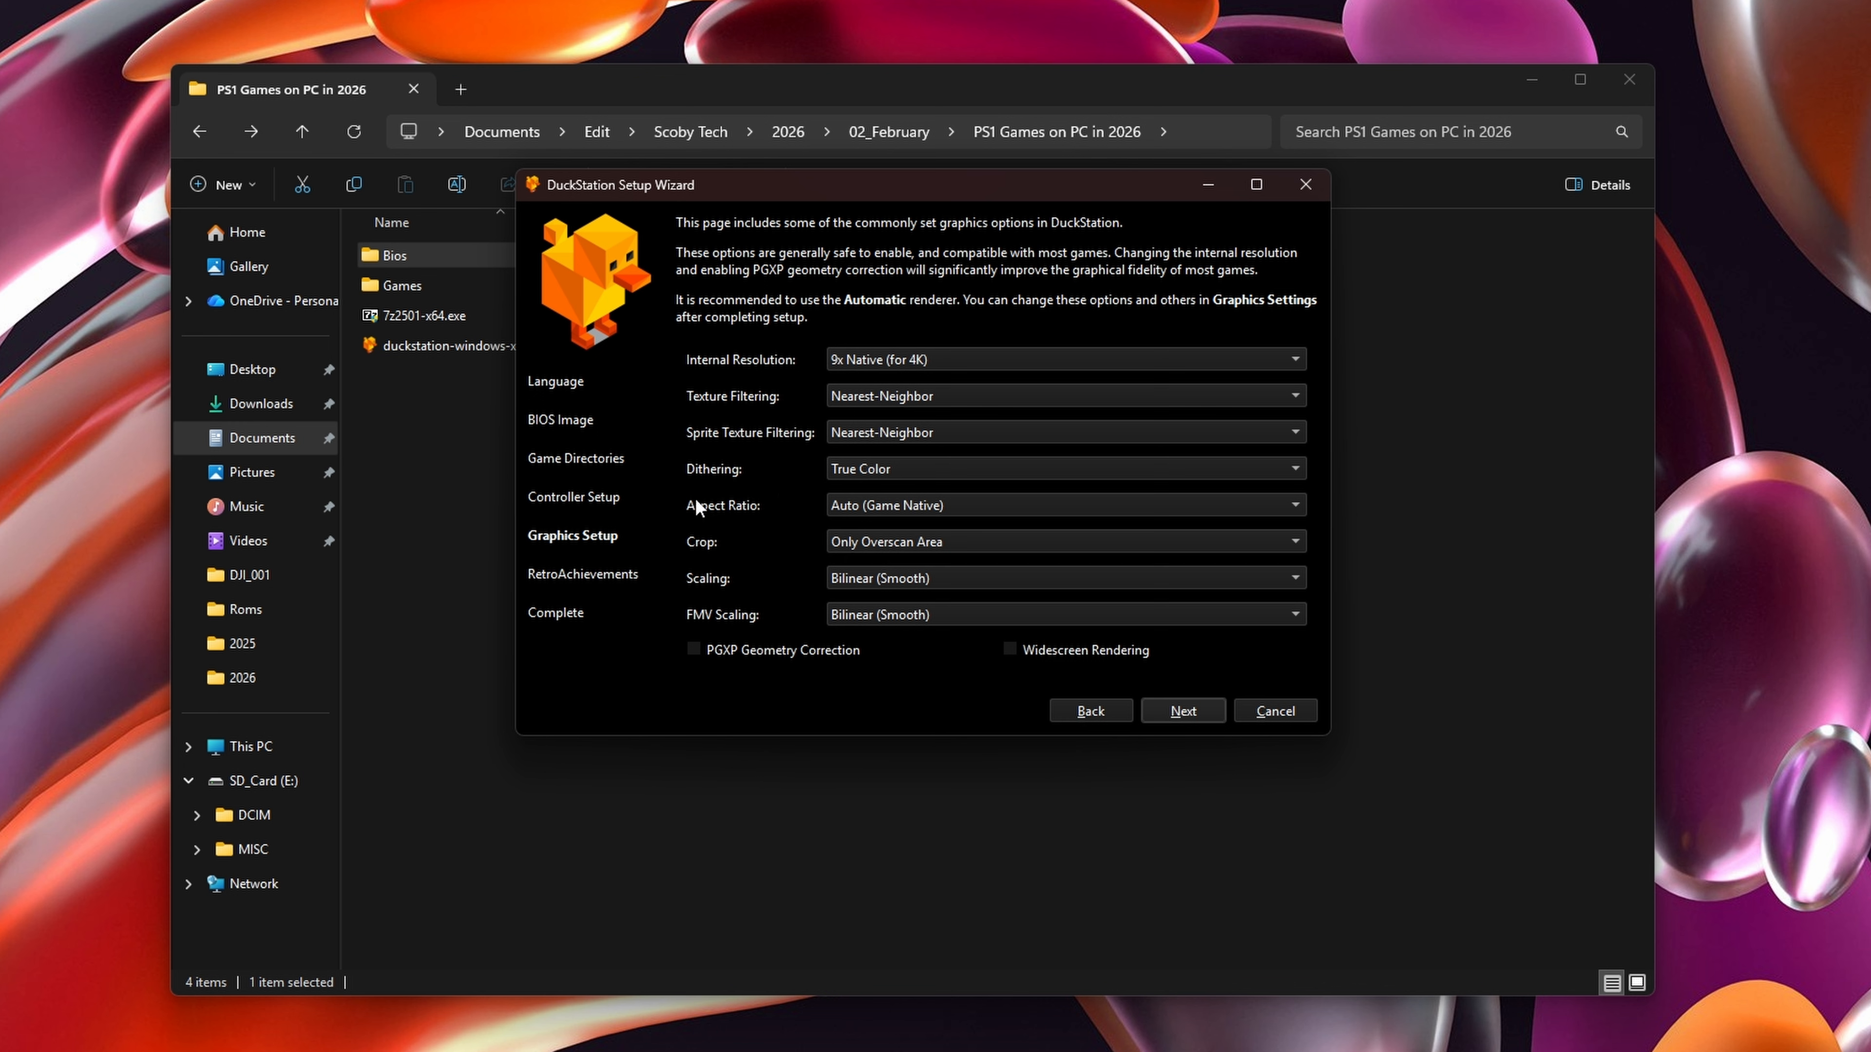
left_click(891, 504)
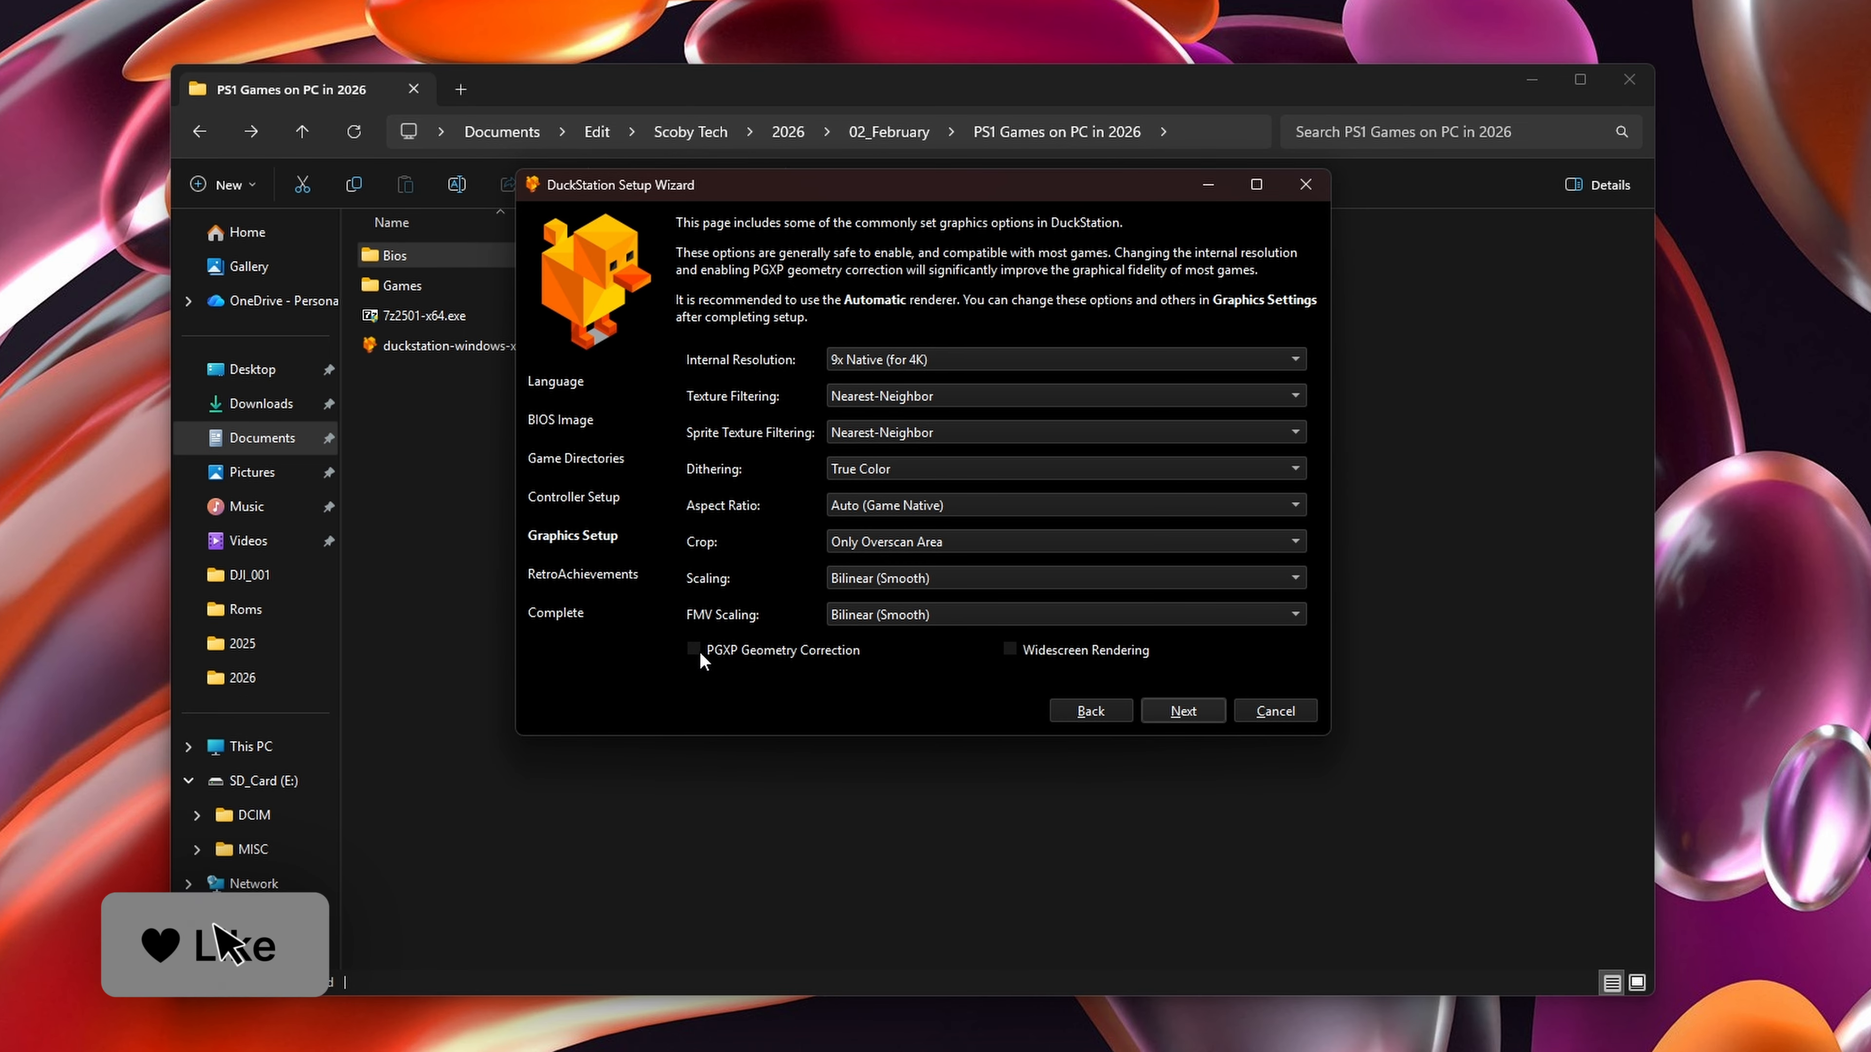
left_click(696, 649)
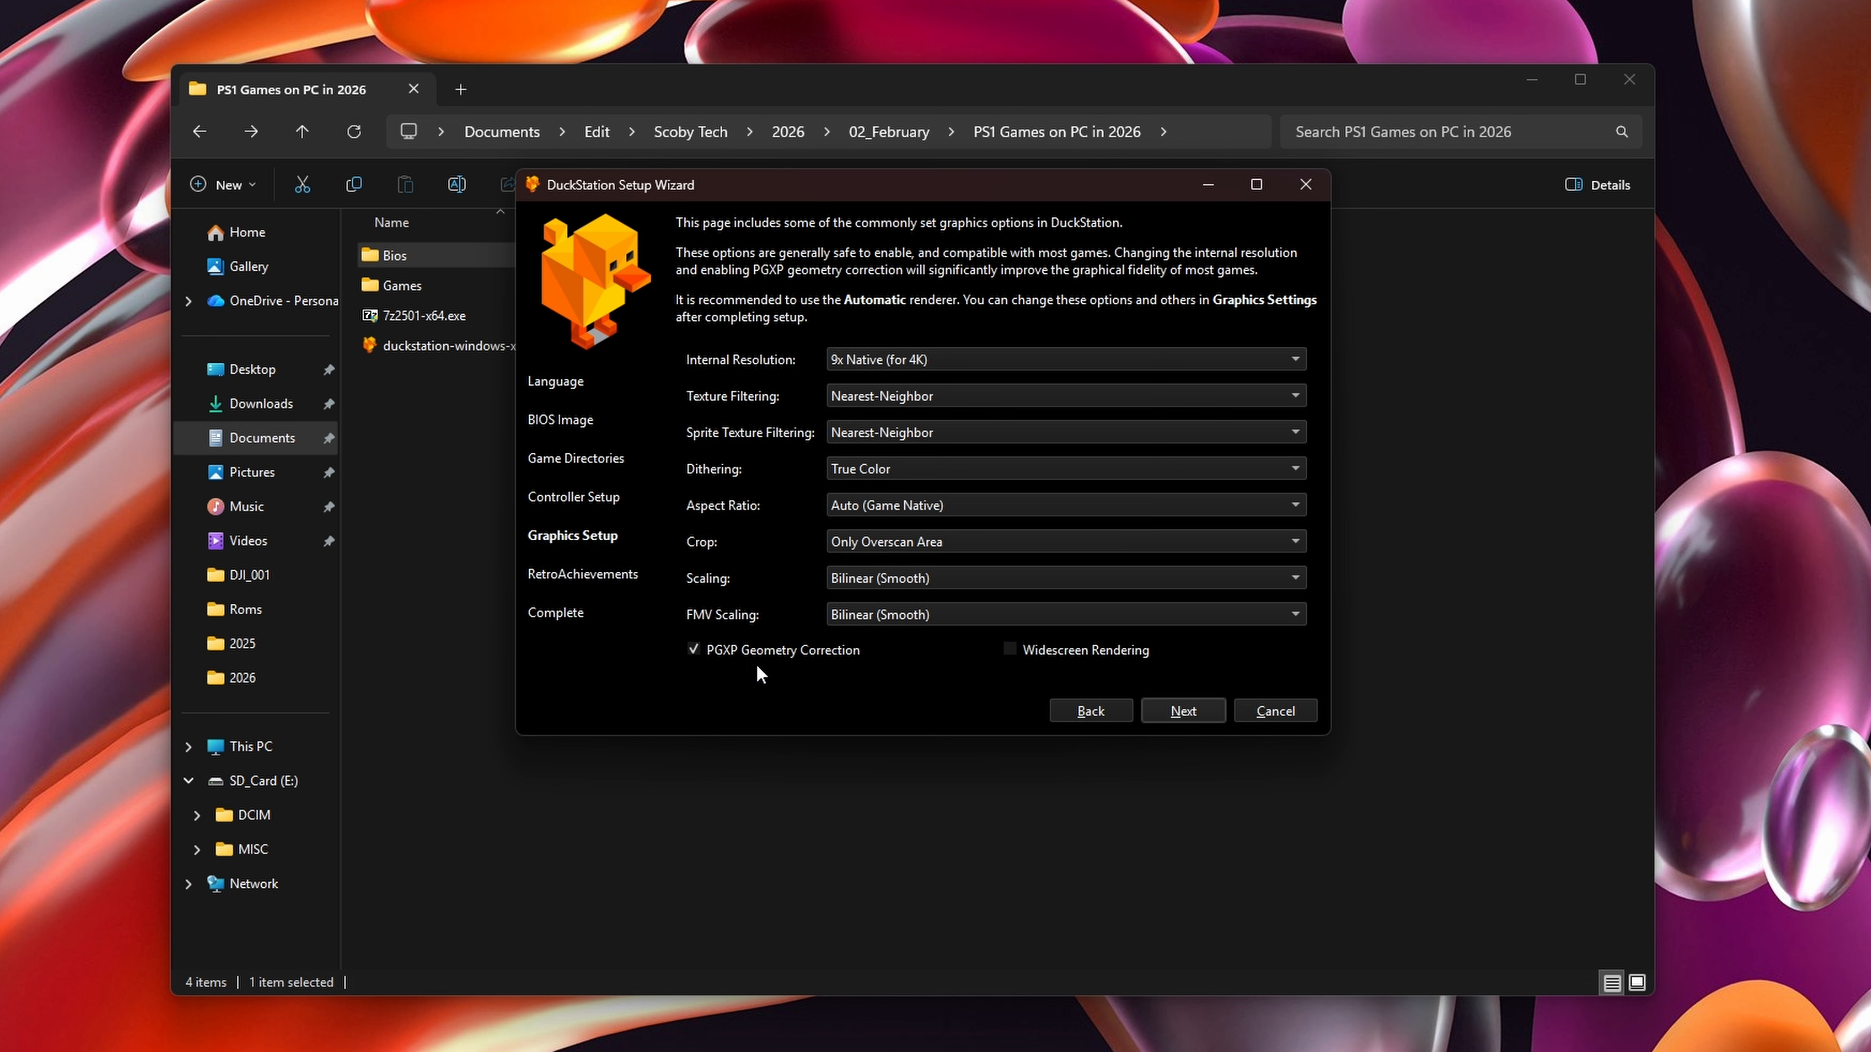
left_click(1183, 712)
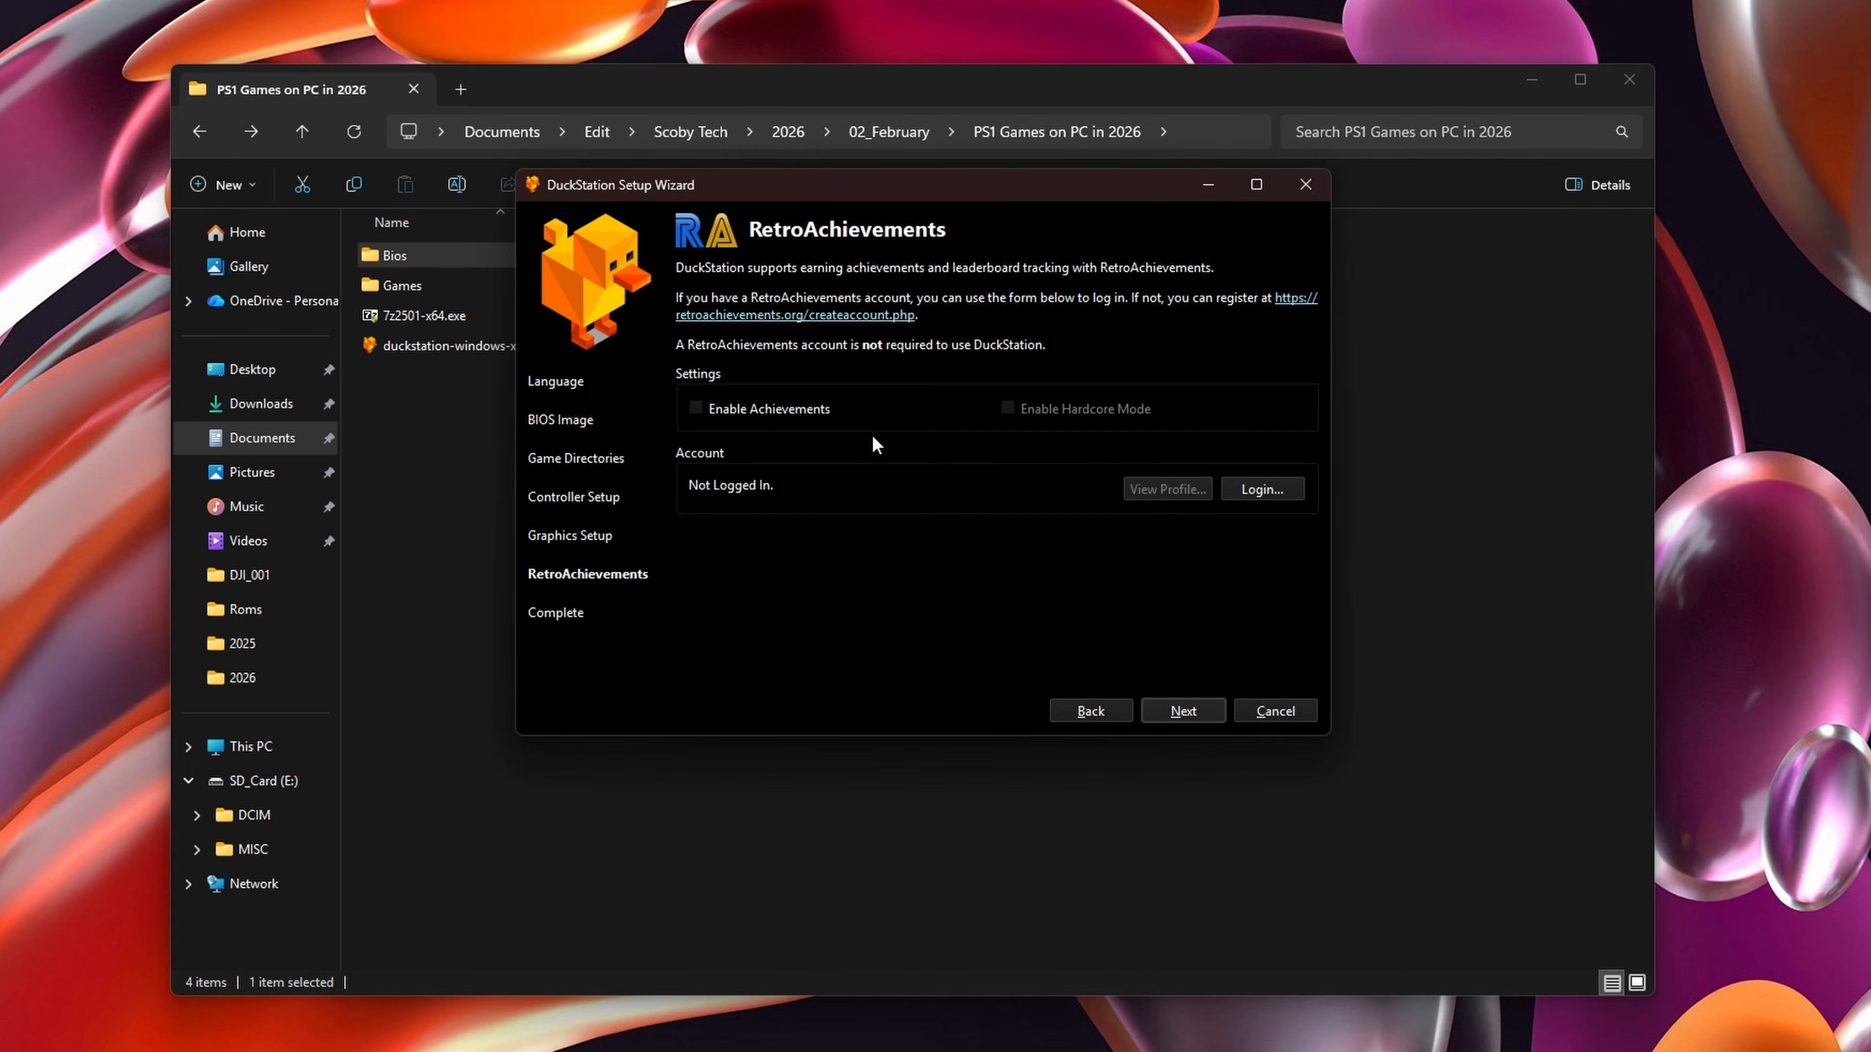
Skip the RetroAchievements login, finish the setup wizard, and minimize the File Explorer window behind the game list
left_click(1186, 711)
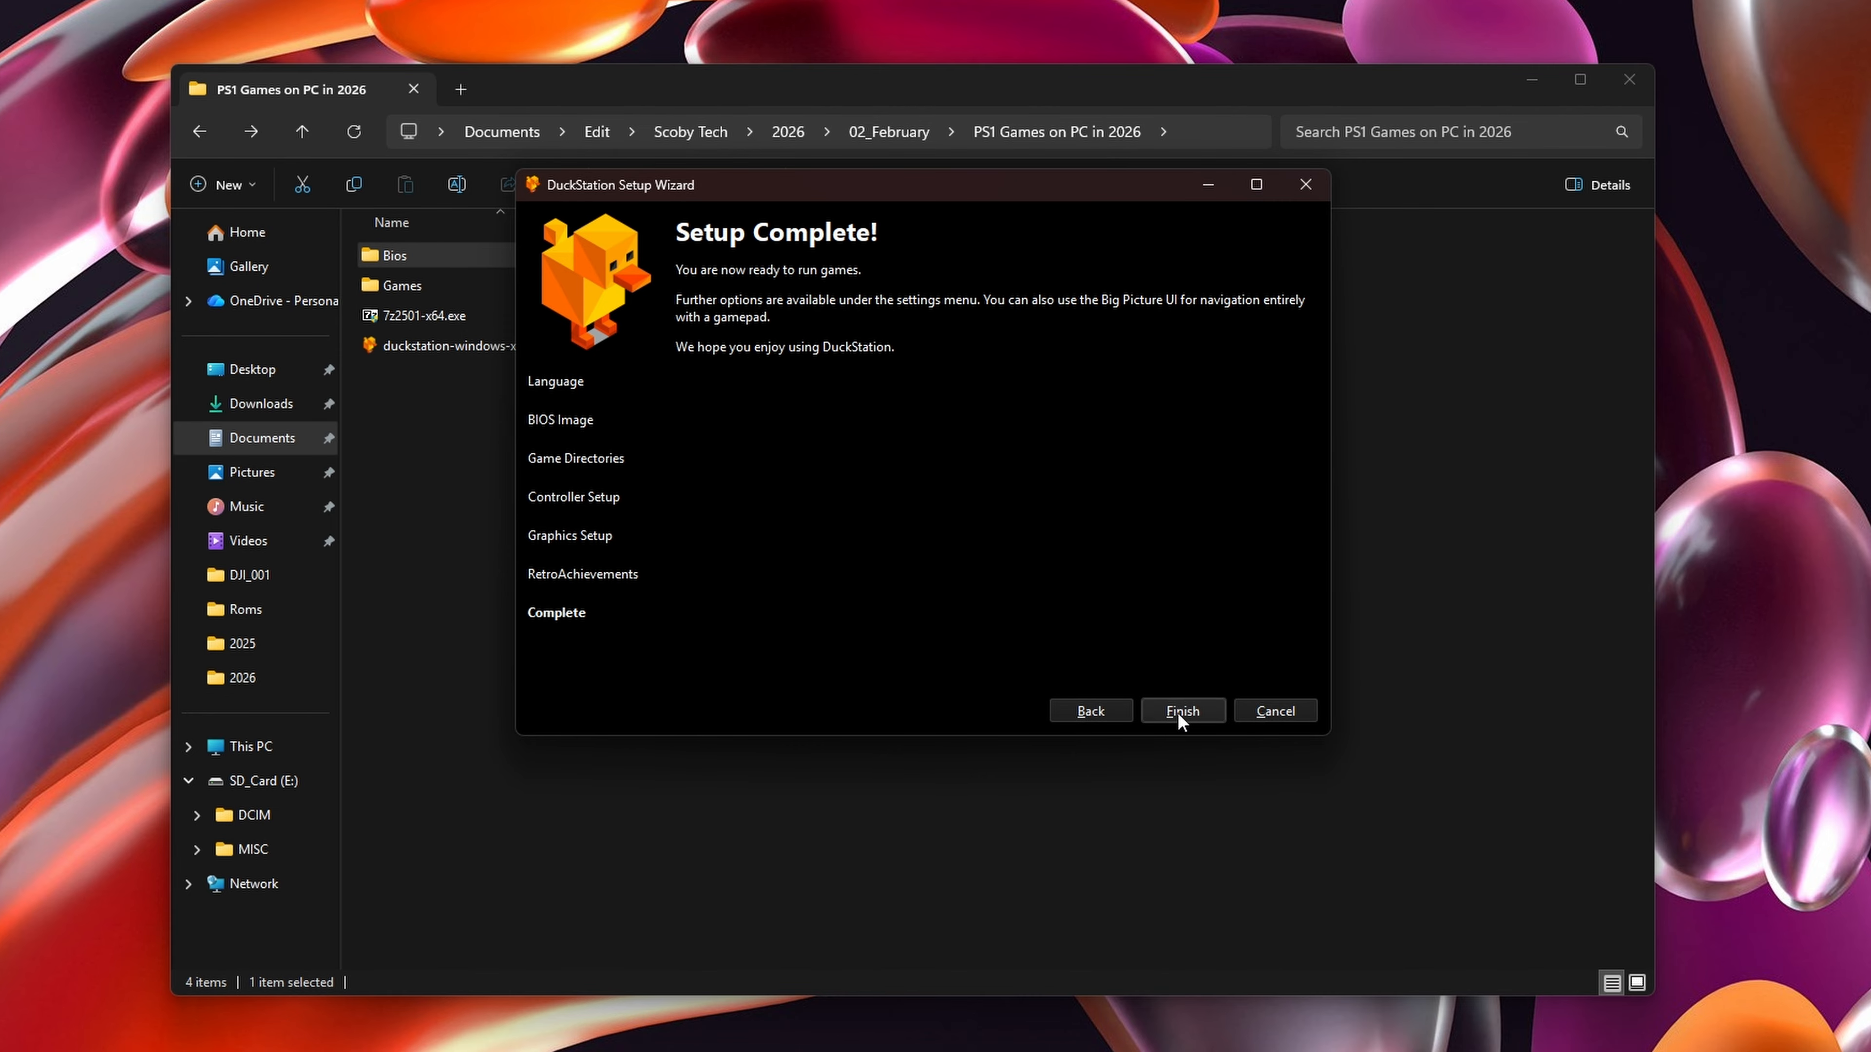
left_click(1178, 712)
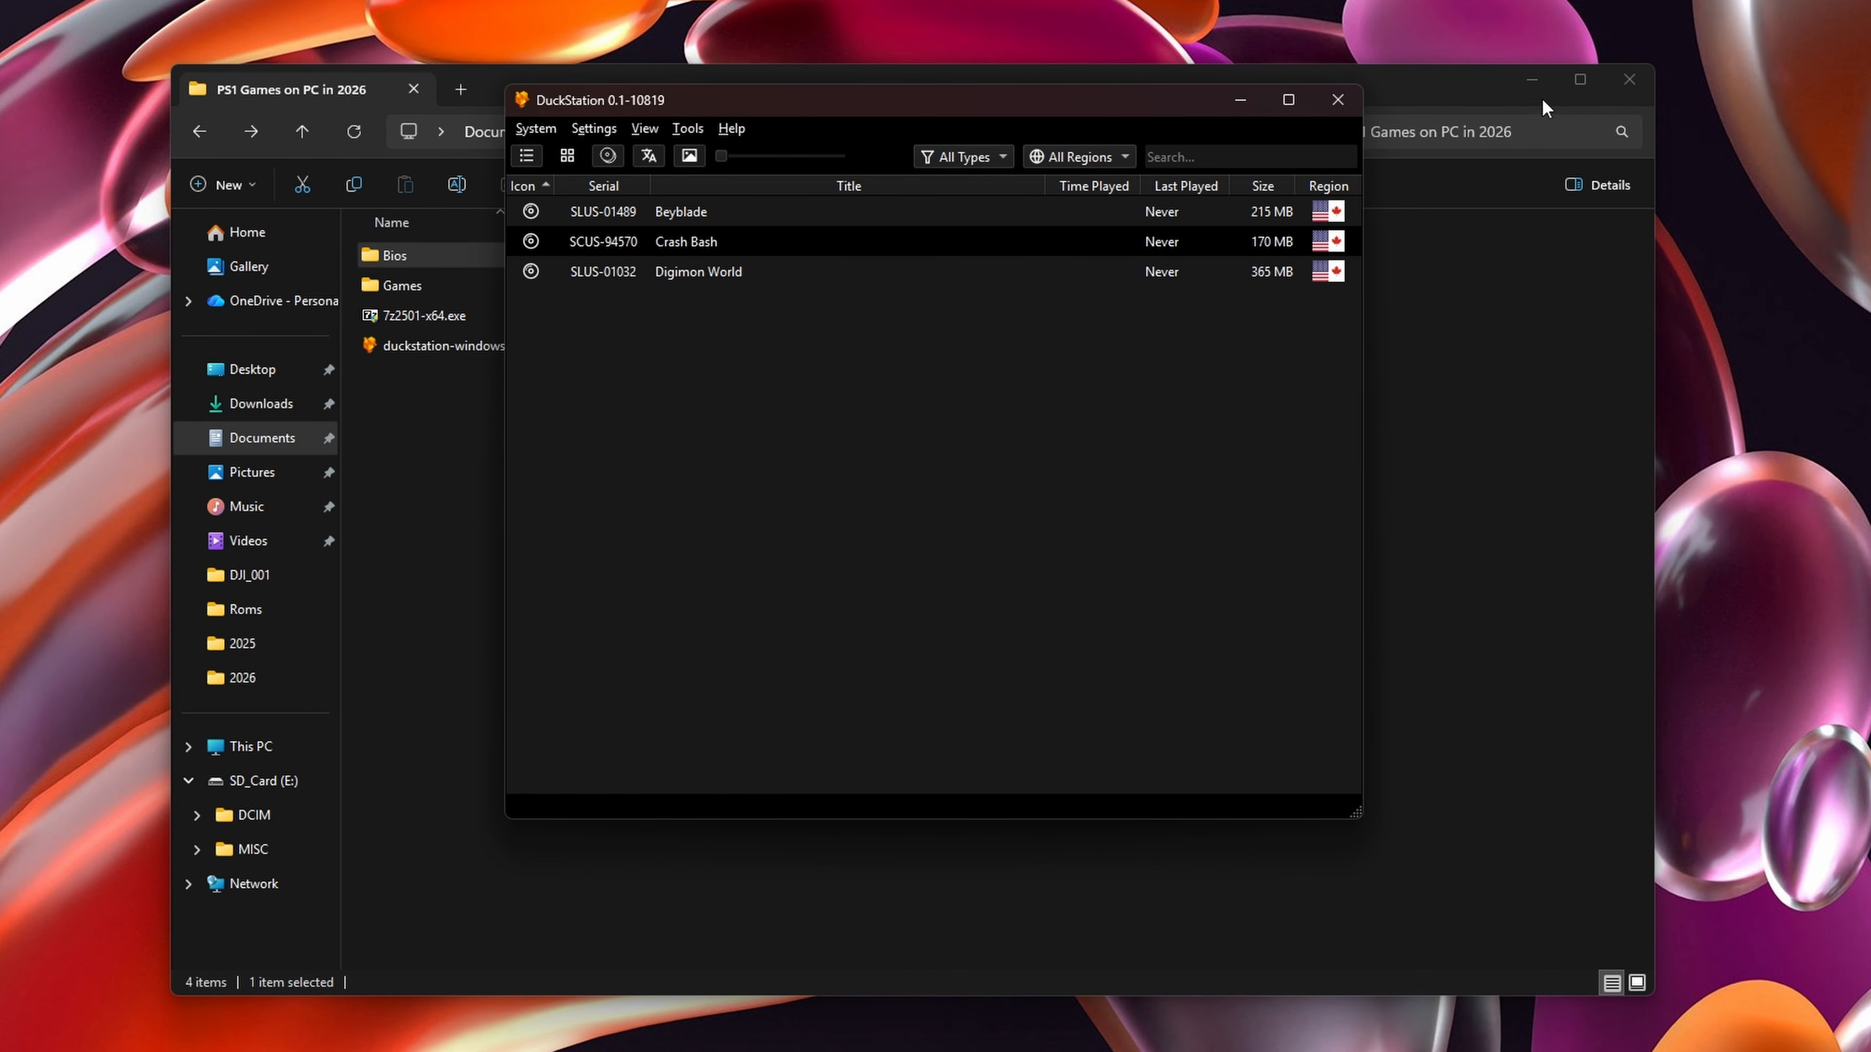
left_click(1533, 81)
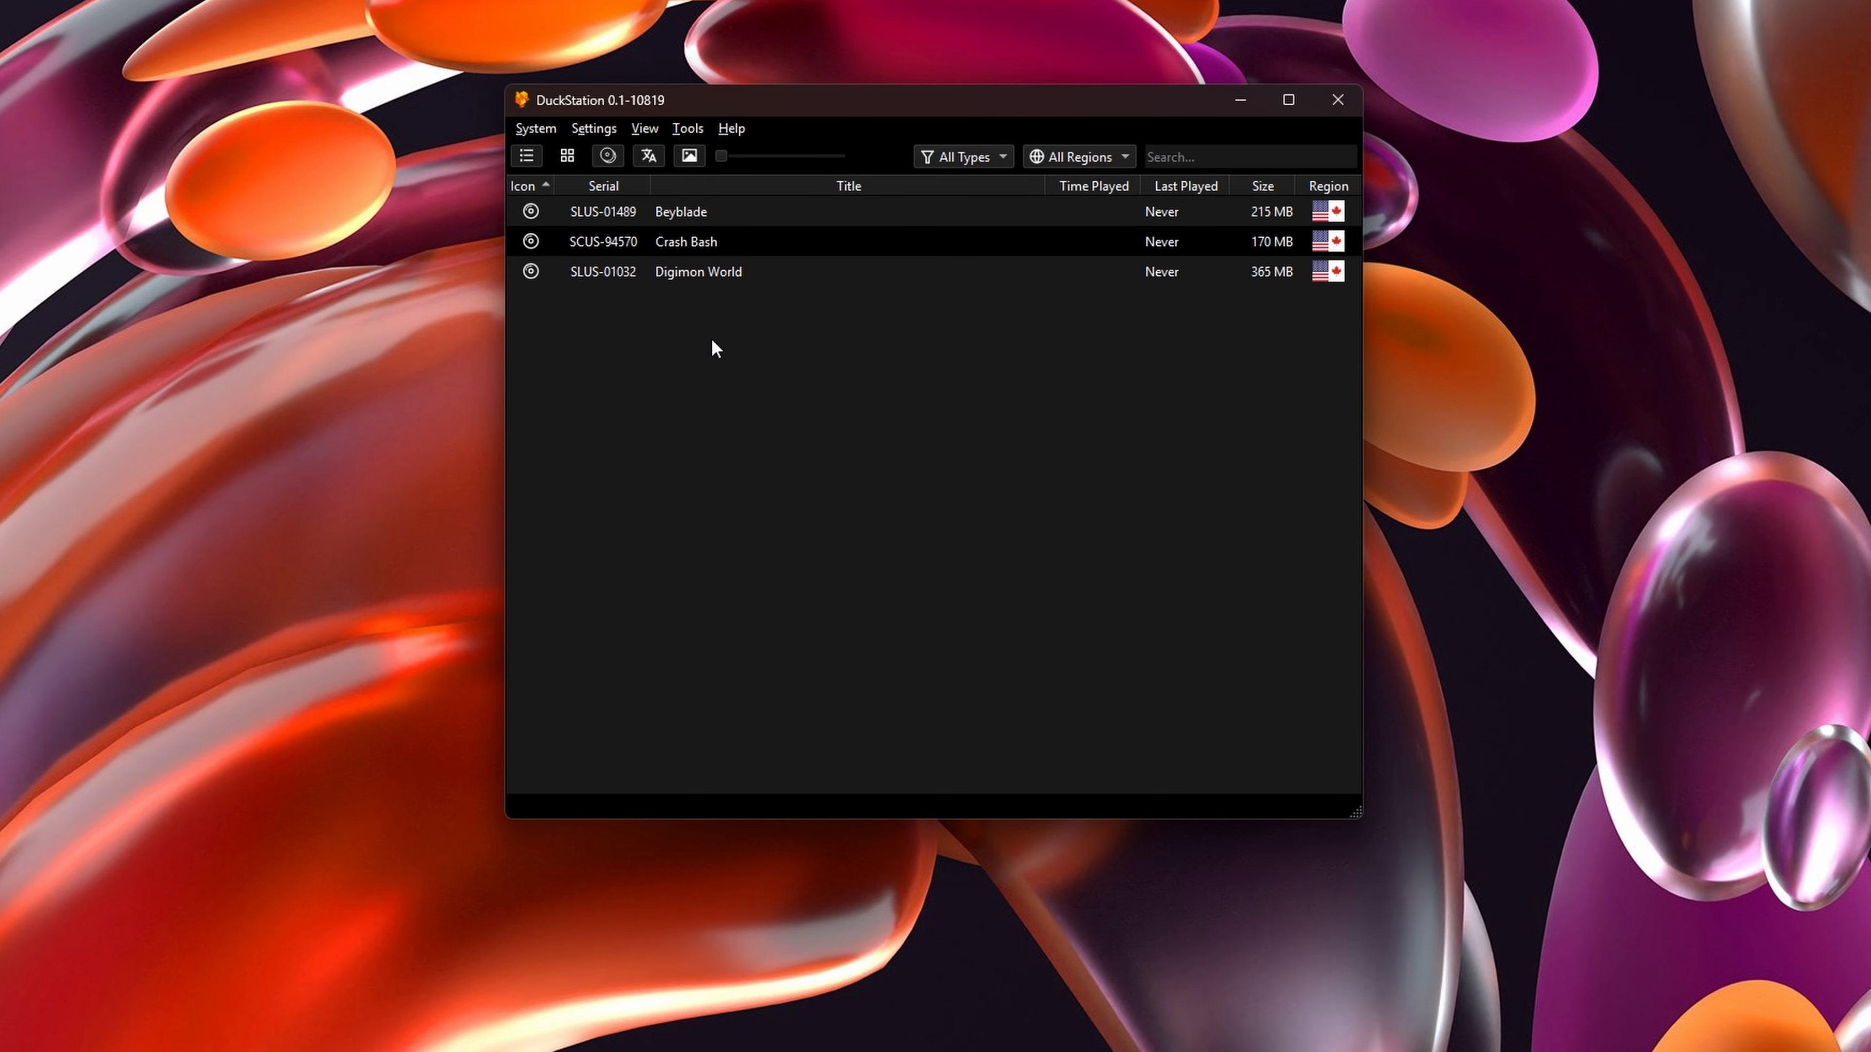
Start Crash Bash from the game list as a test and close the game, confirming the shutdown
left_click(676, 242)
double_click(687, 242)
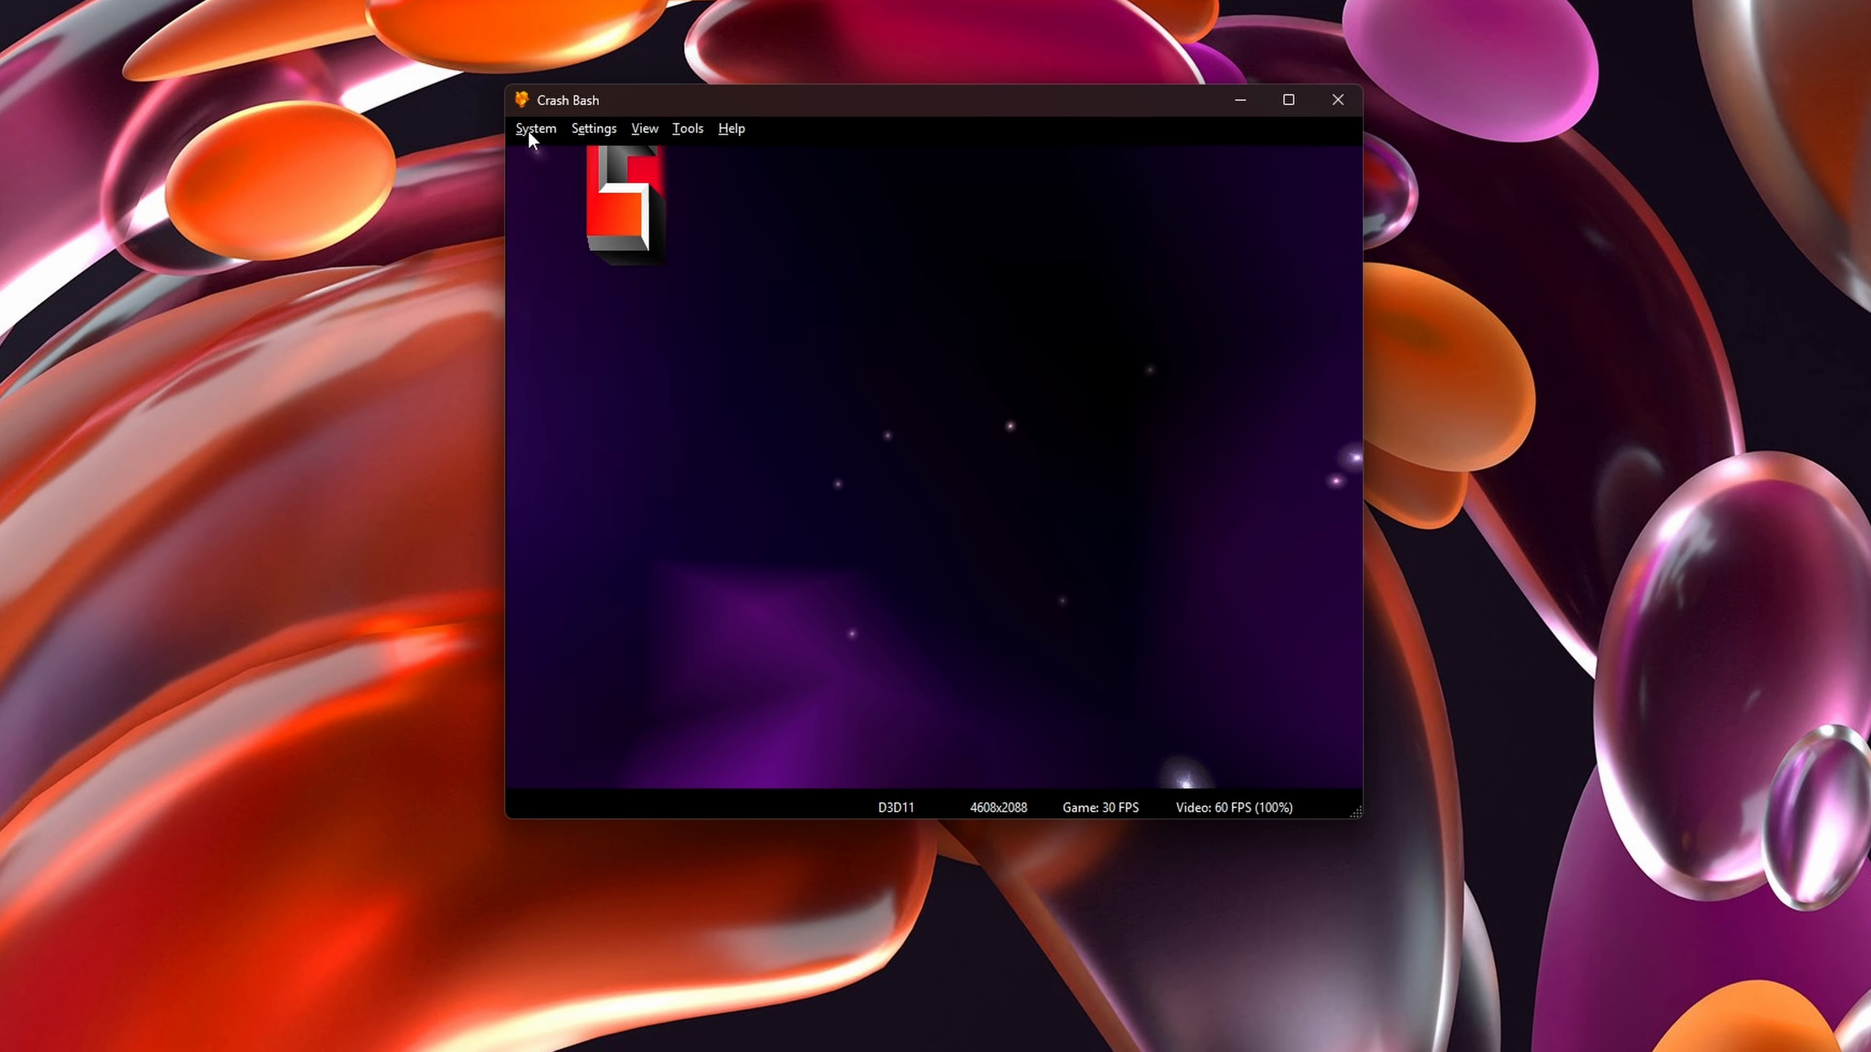
left_click(543, 126)
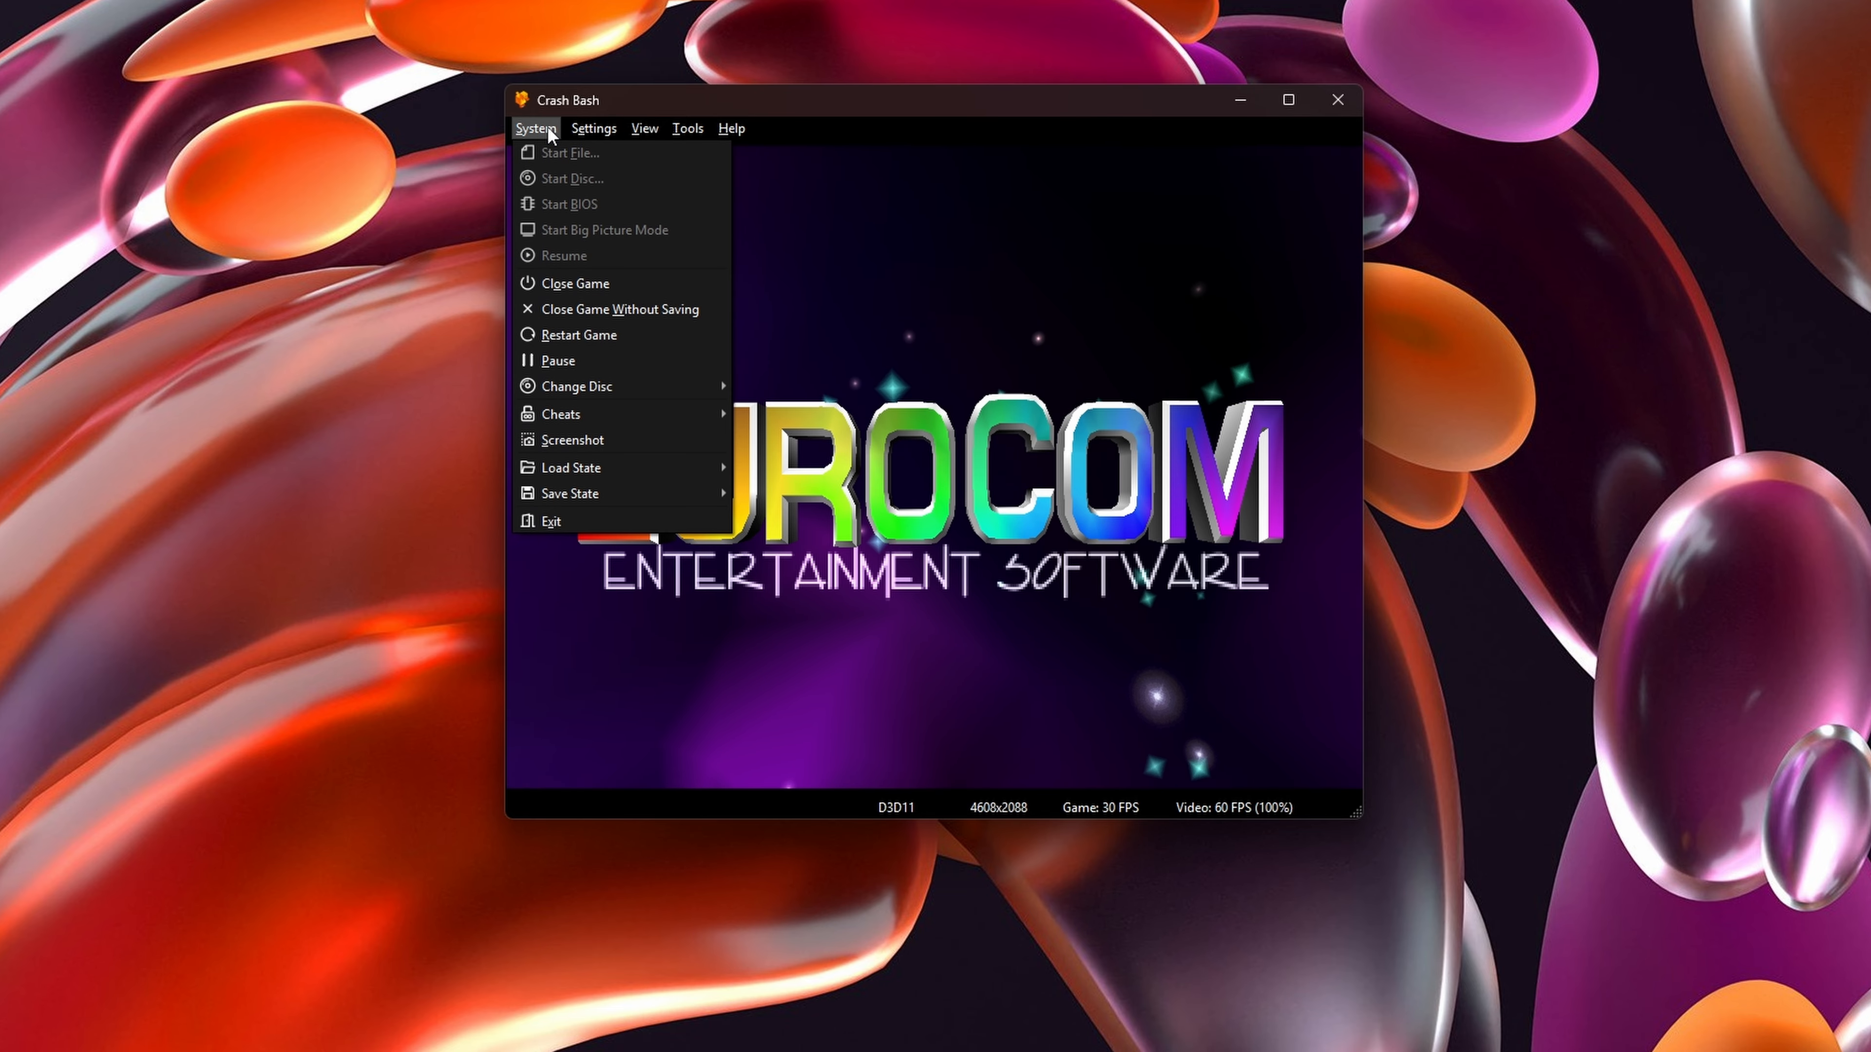
left_click(596, 284)
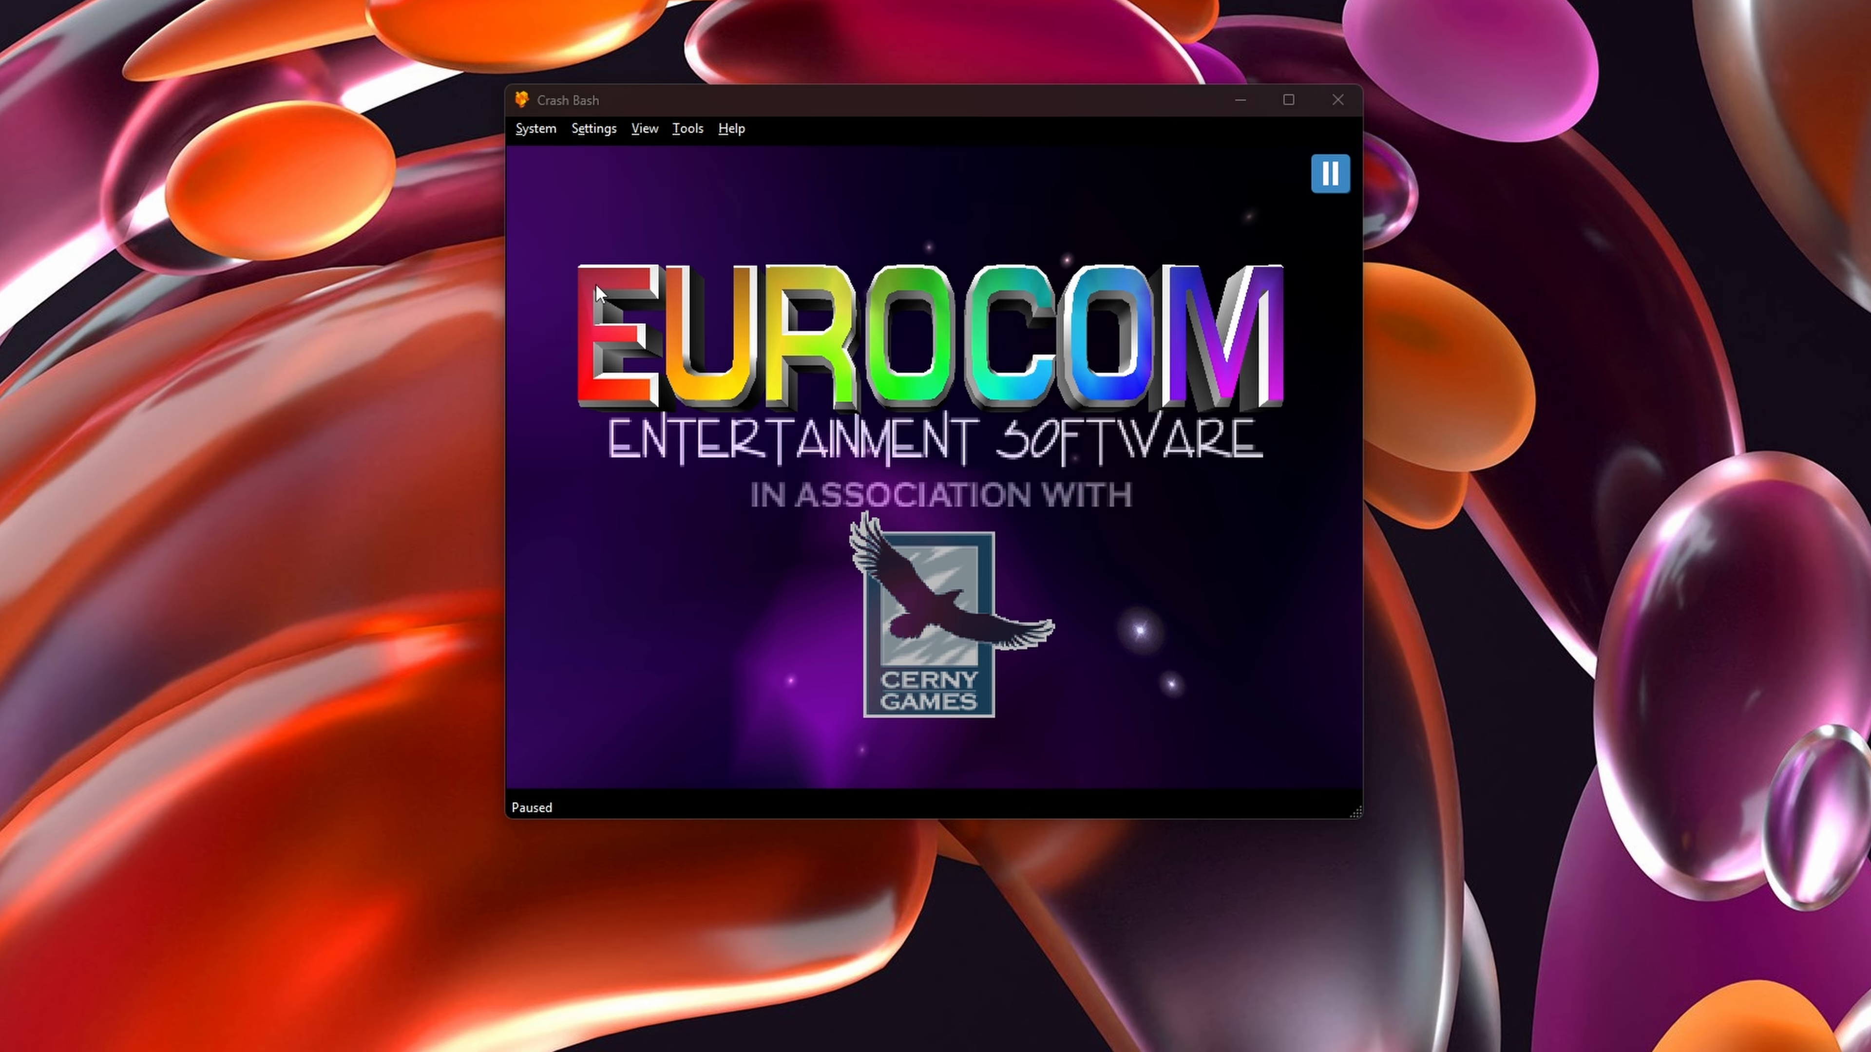
left_click(961, 490)
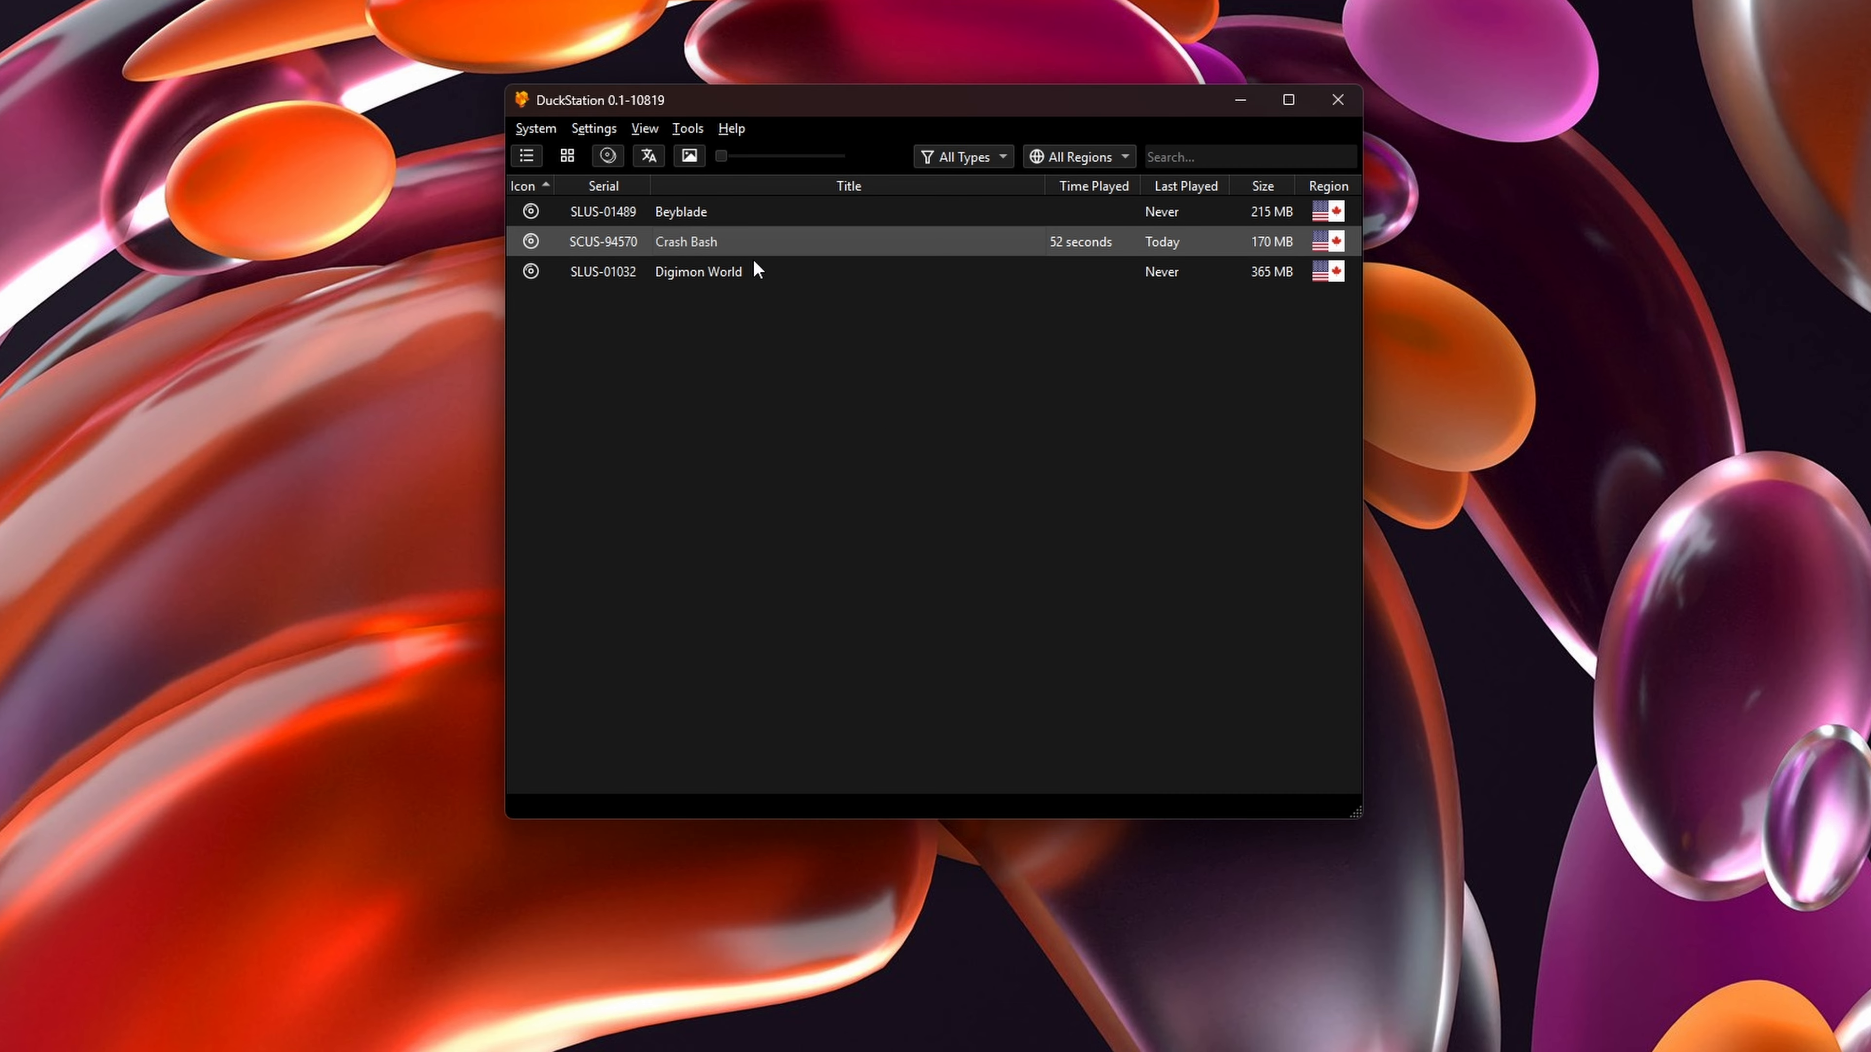
In the graphics settings, set the renderer to Vulkan and the adapter to AMD Radeon RX 9070
left_click(600, 128)
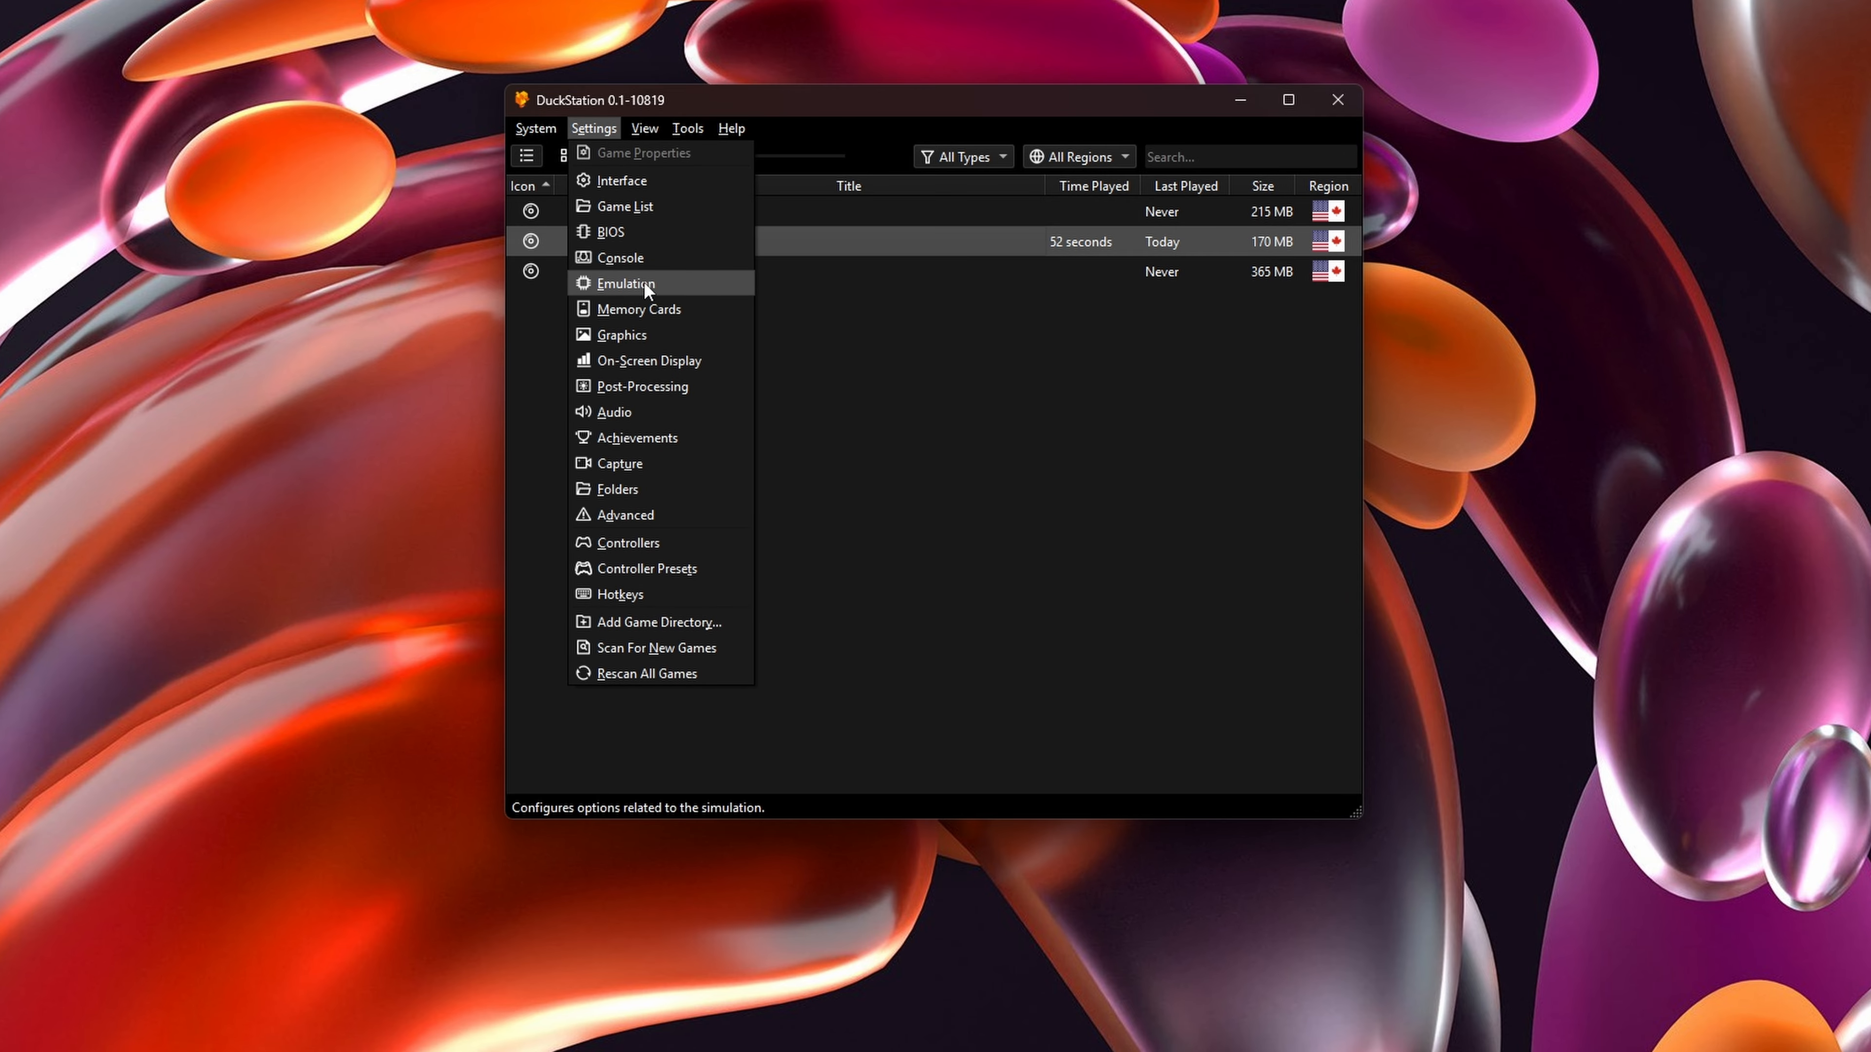
left_click(639, 333)
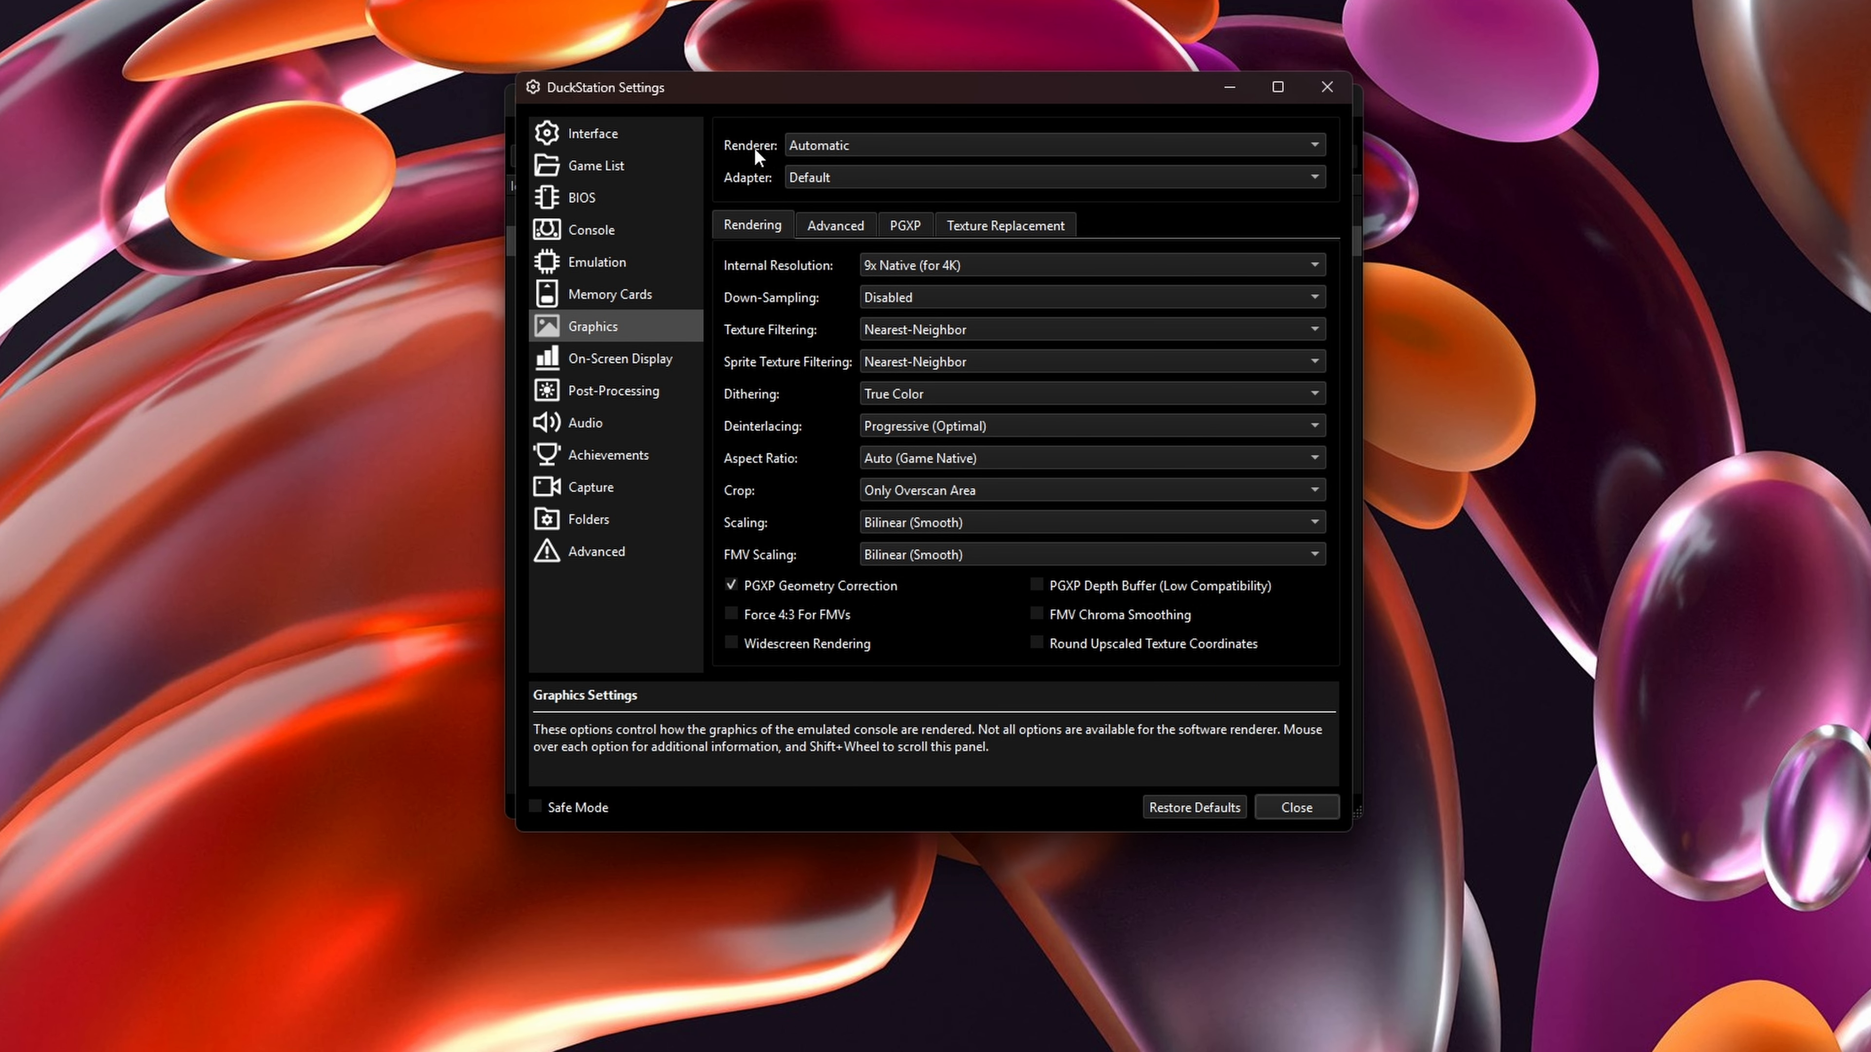
left_click(837, 143)
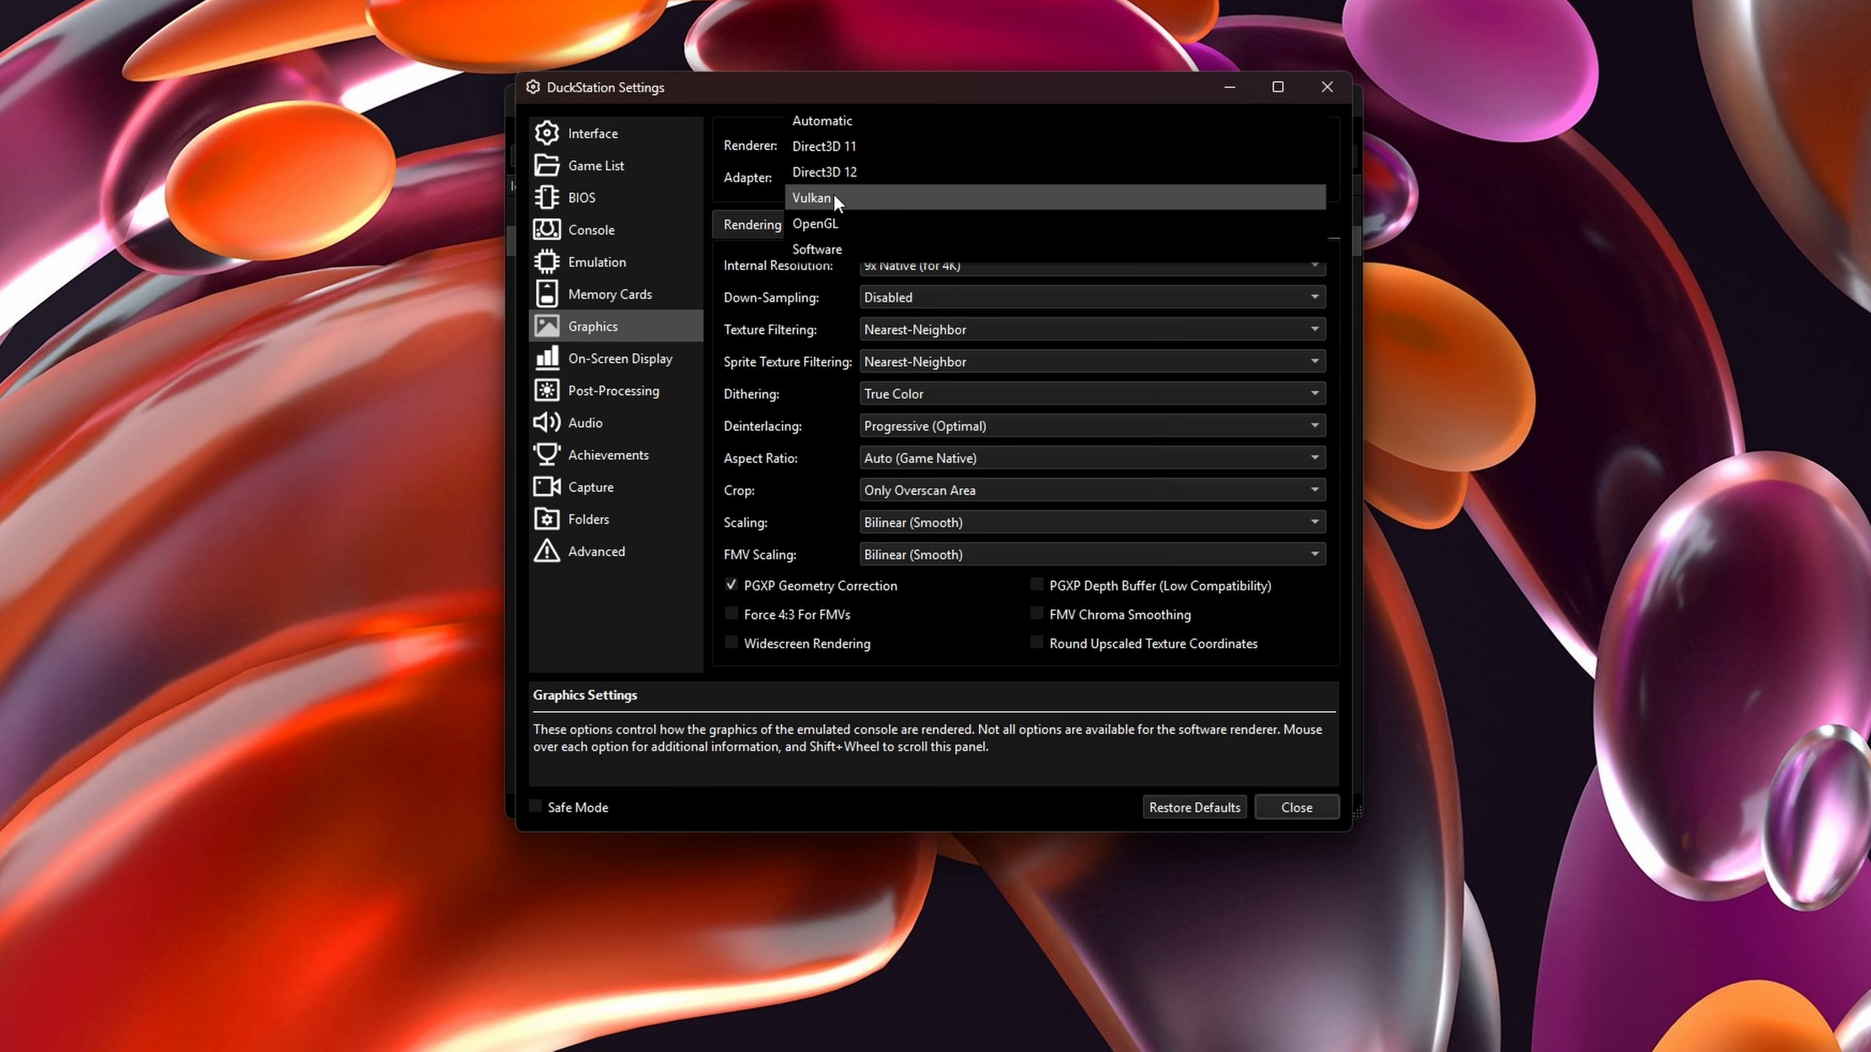
left_click(820, 199)
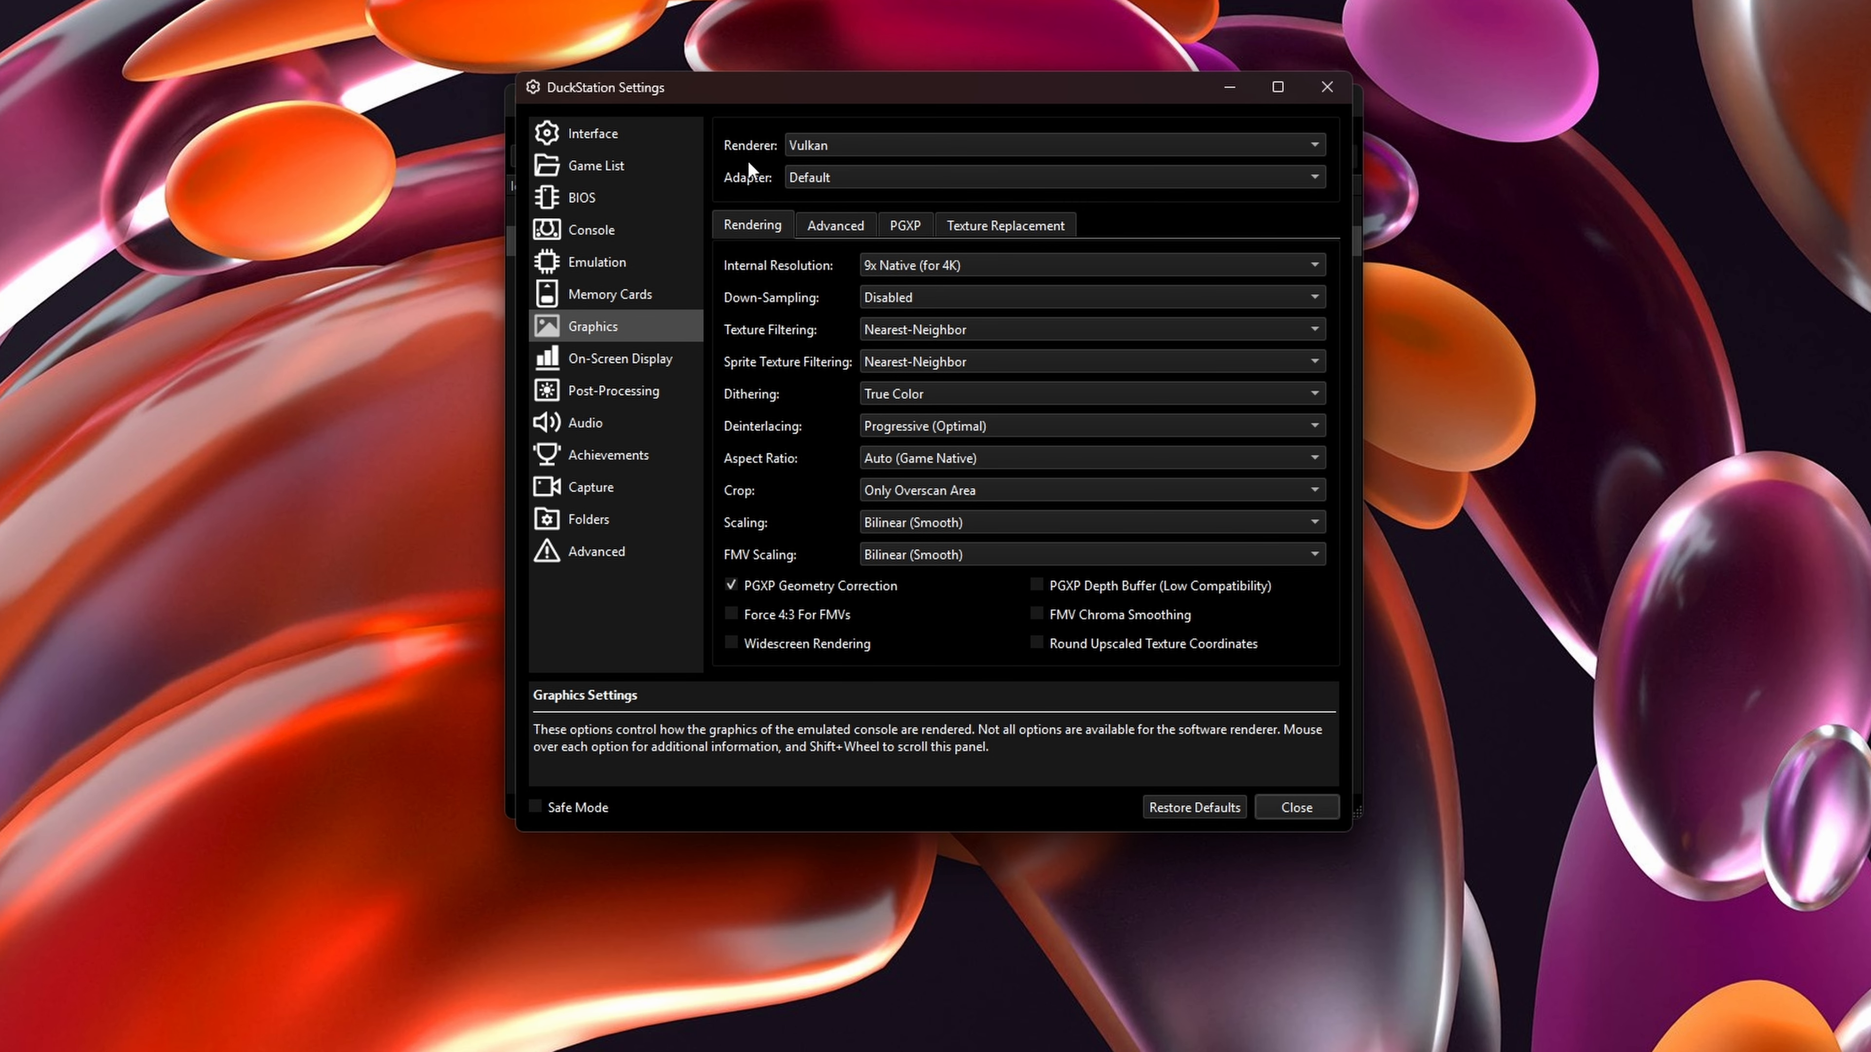
left_click(816, 177)
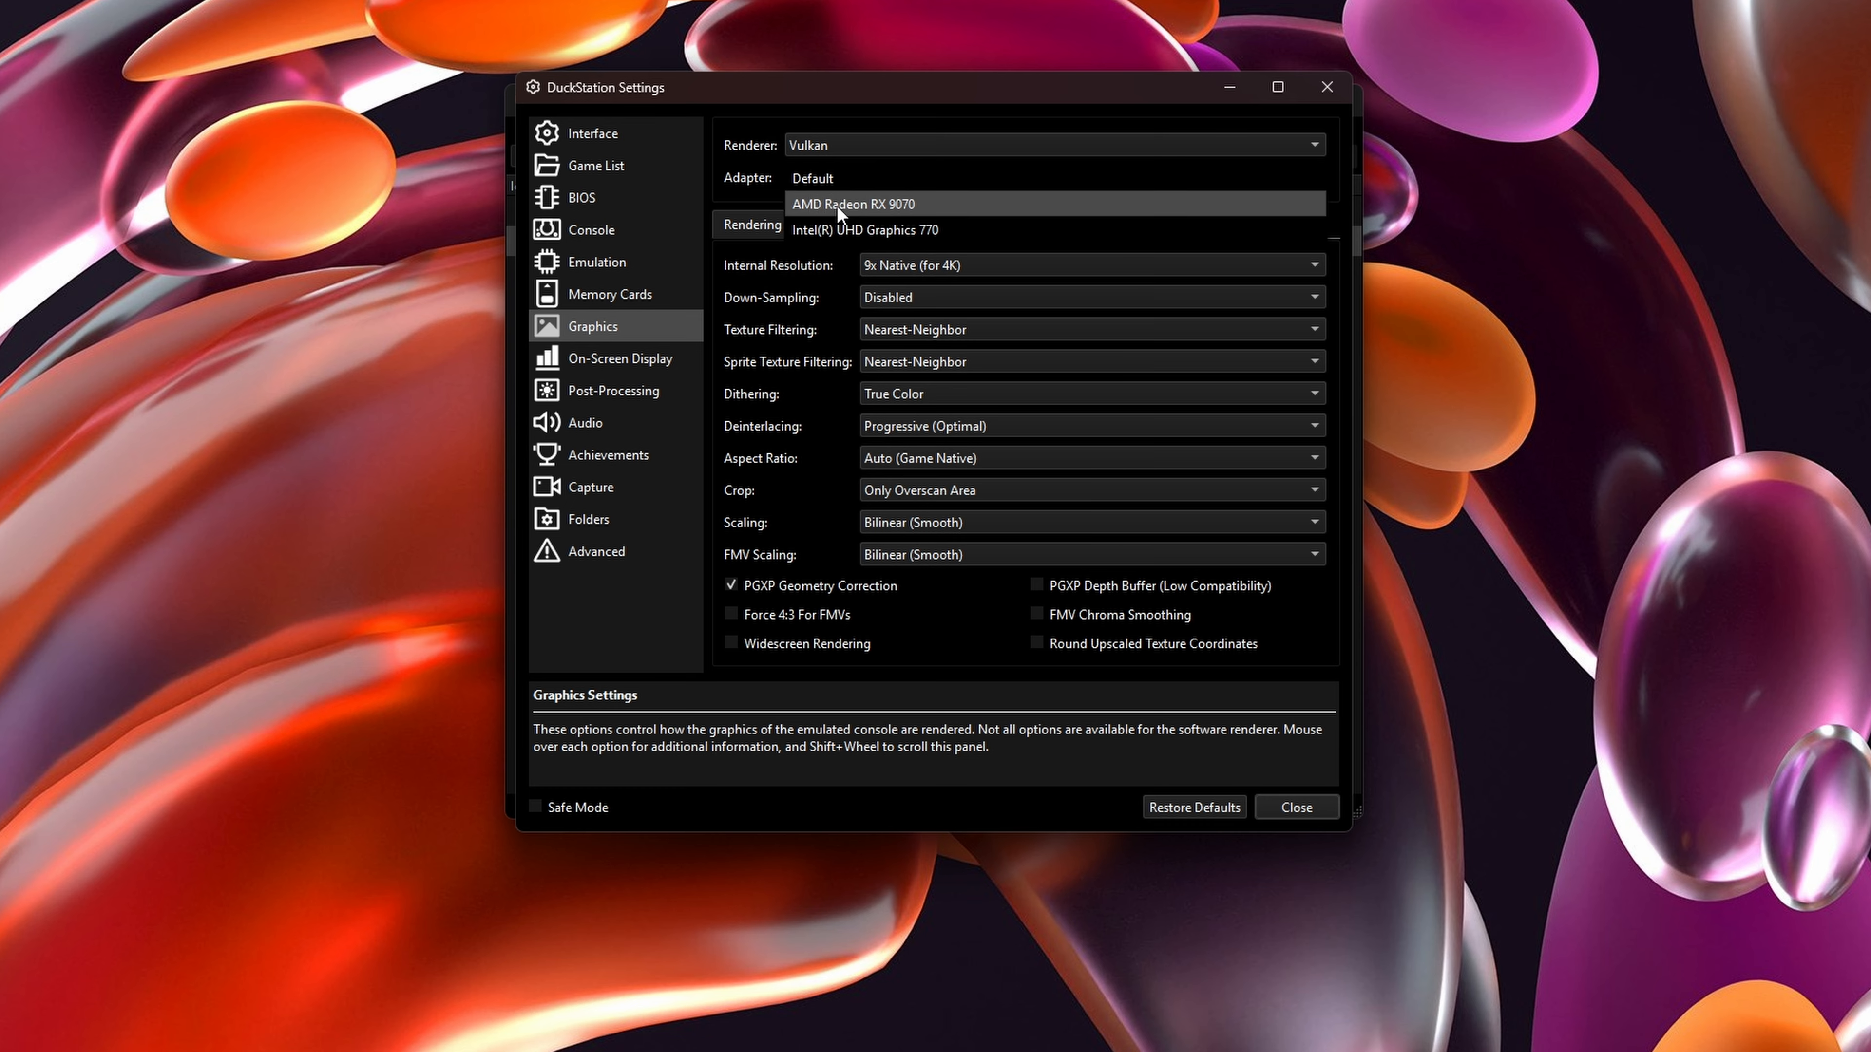
left_click(860, 199)
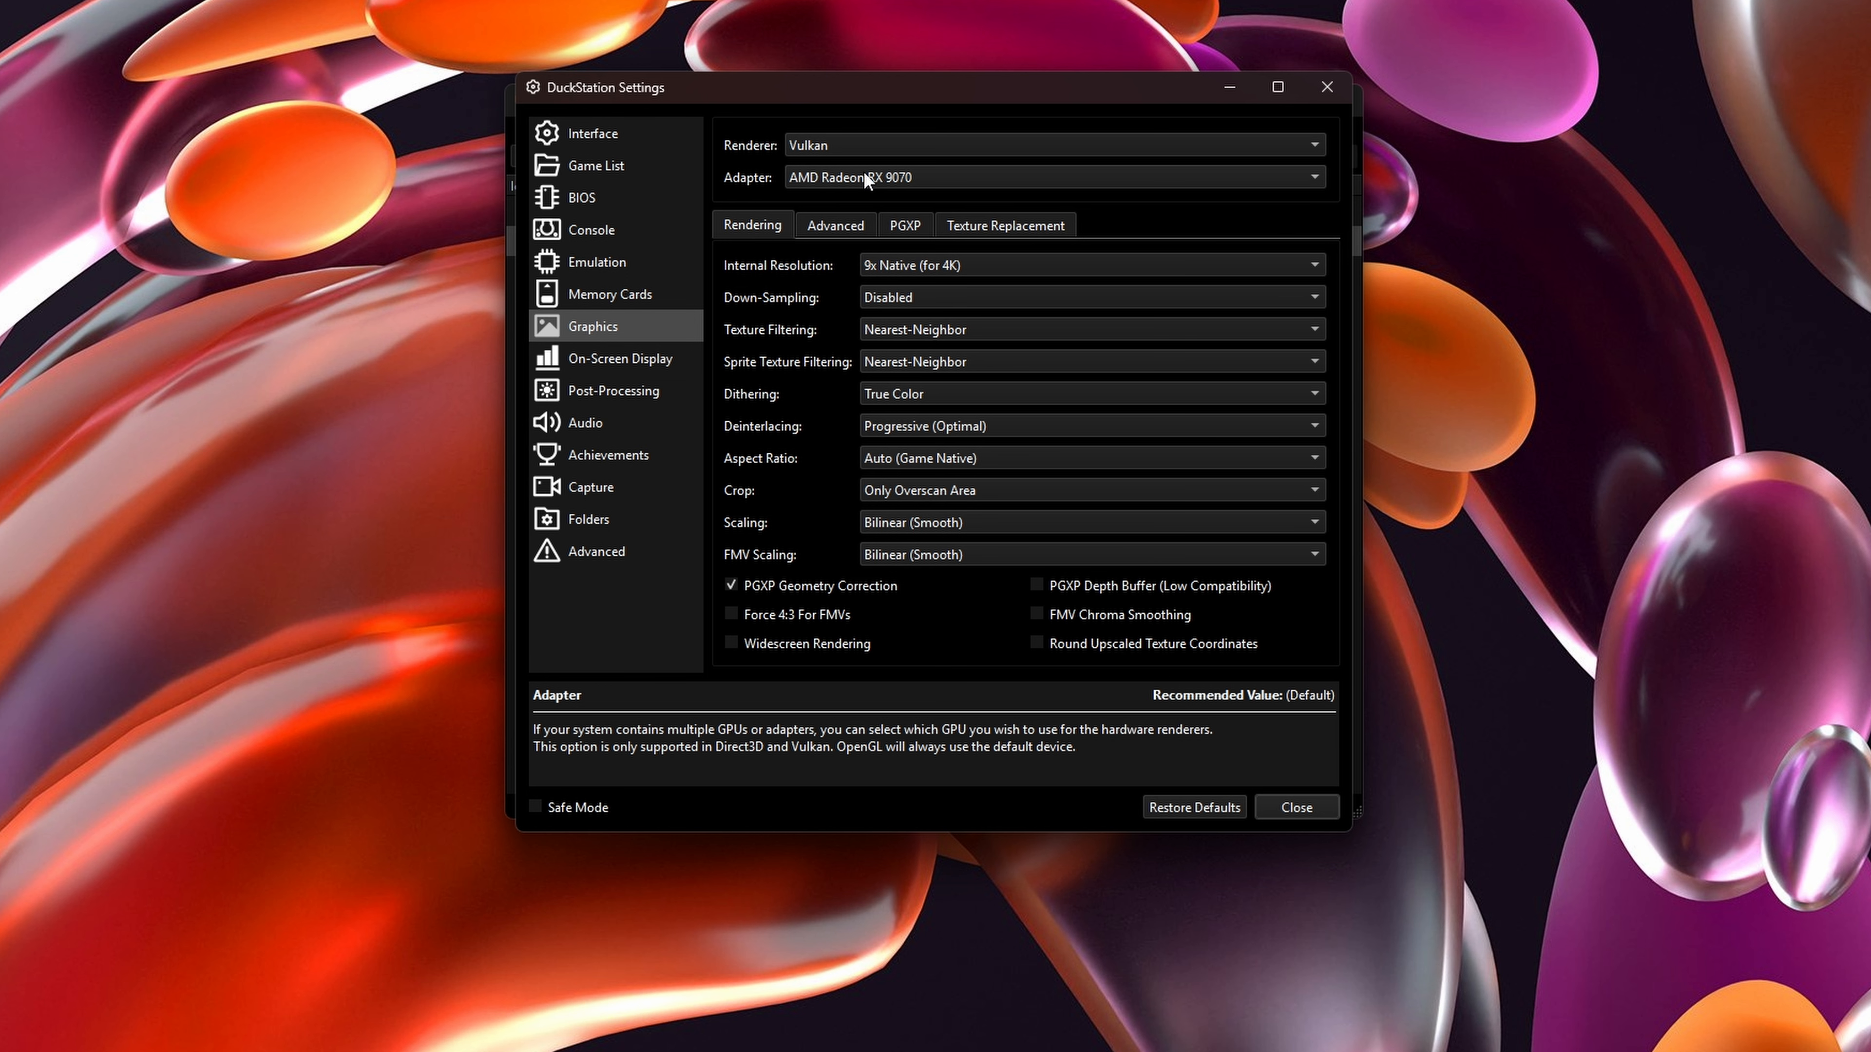
Review the available renderer choices in the graphics settings without changing Vulkan, and look over the memory card settings
left_click(817, 147)
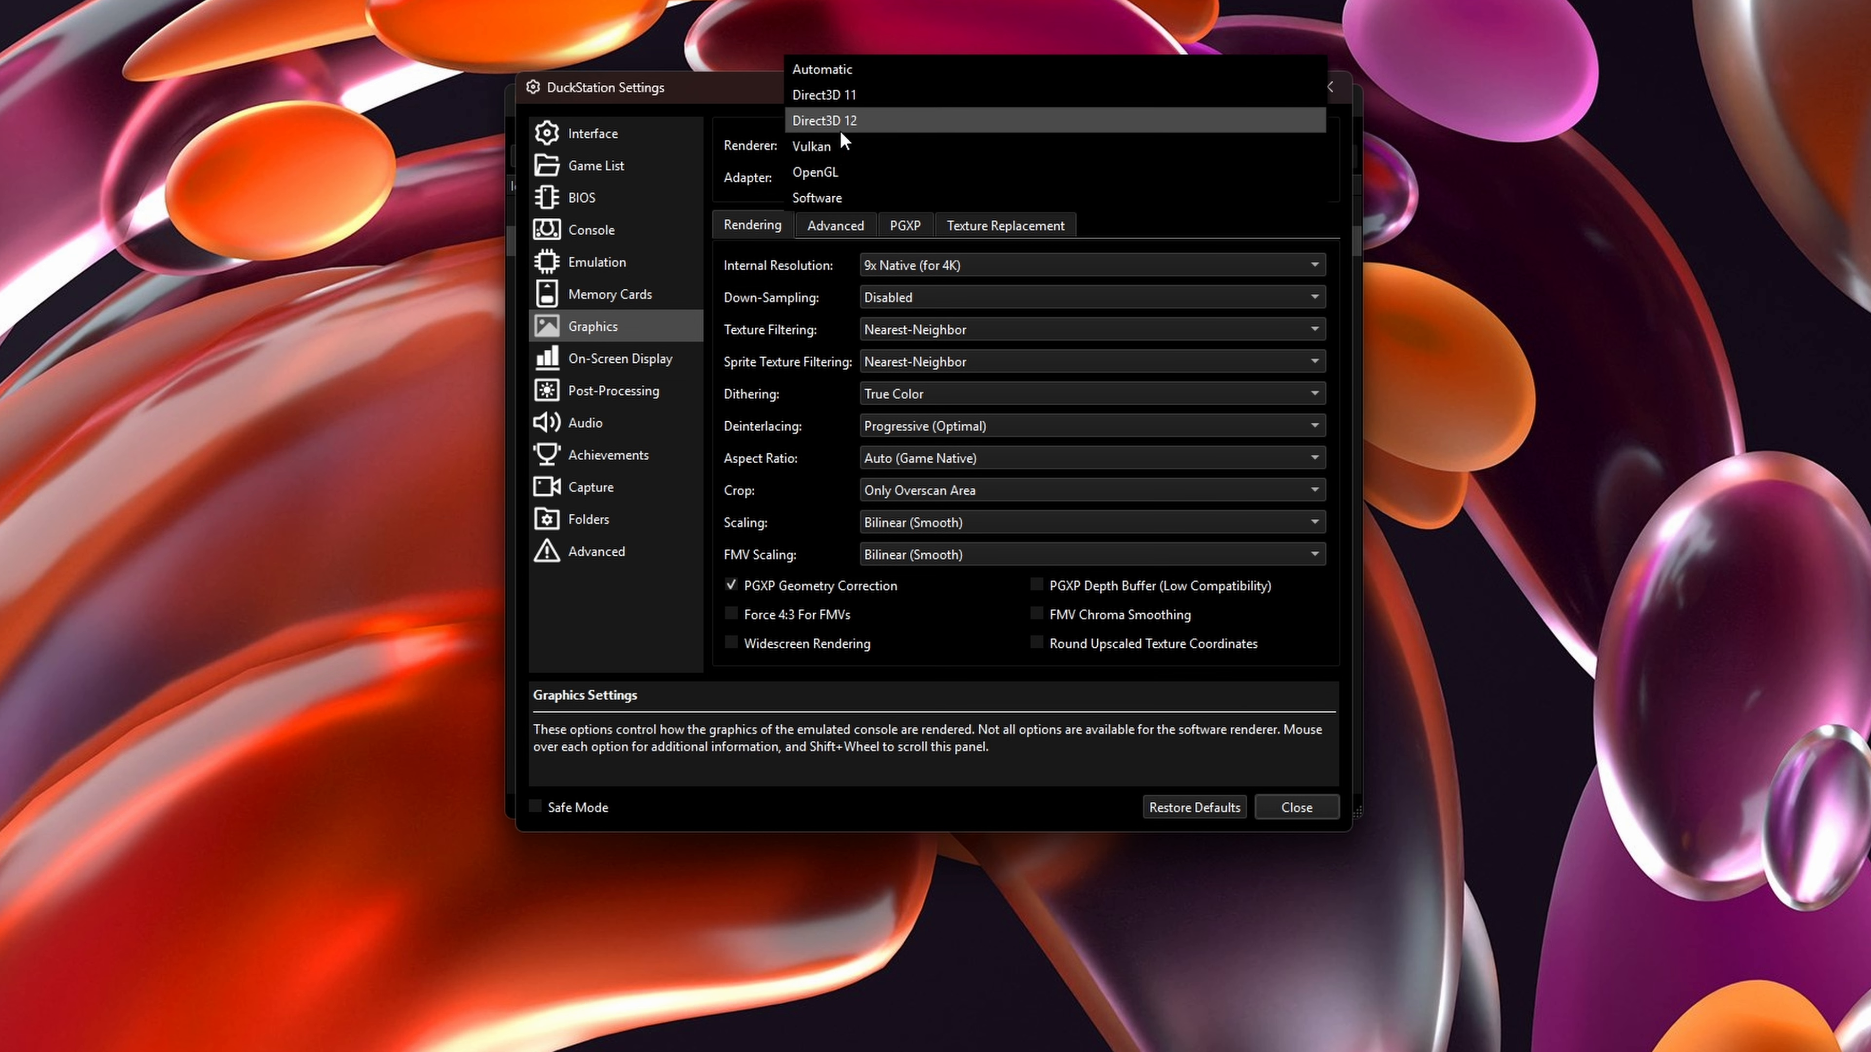
left_click(760, 150)
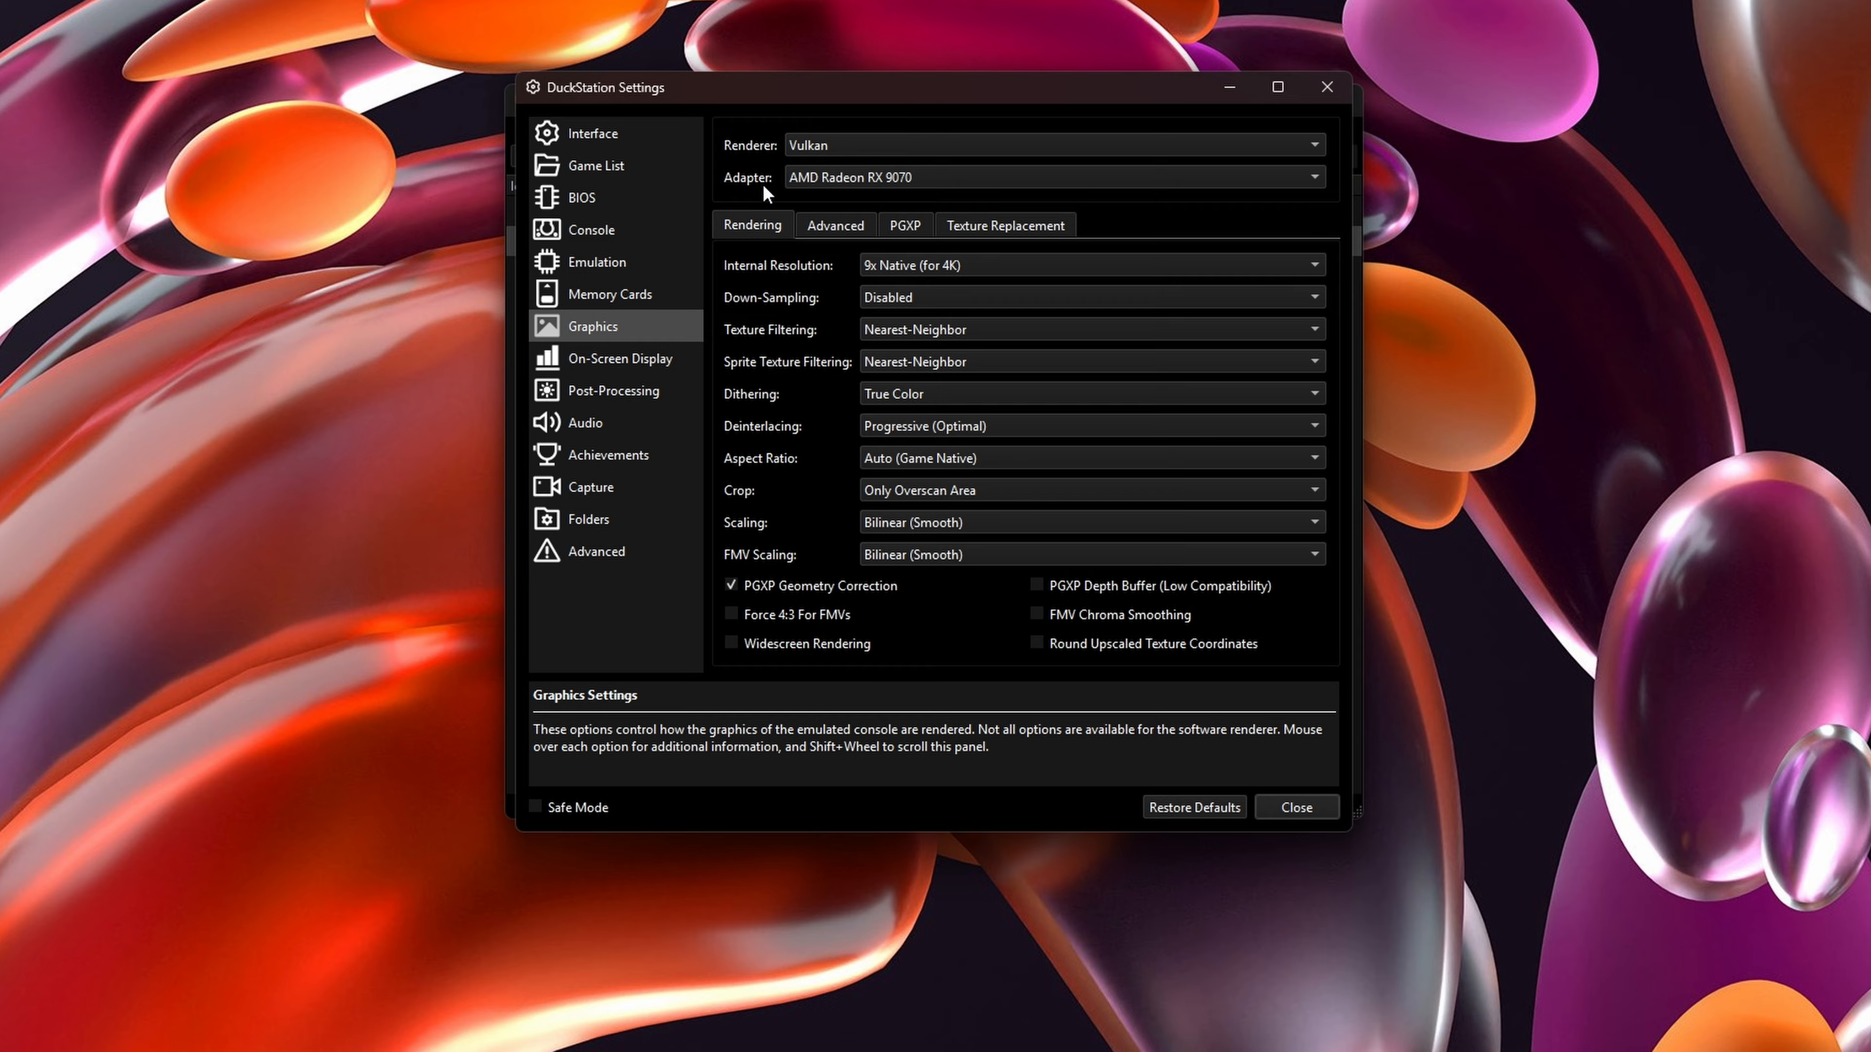
left_click(648, 295)
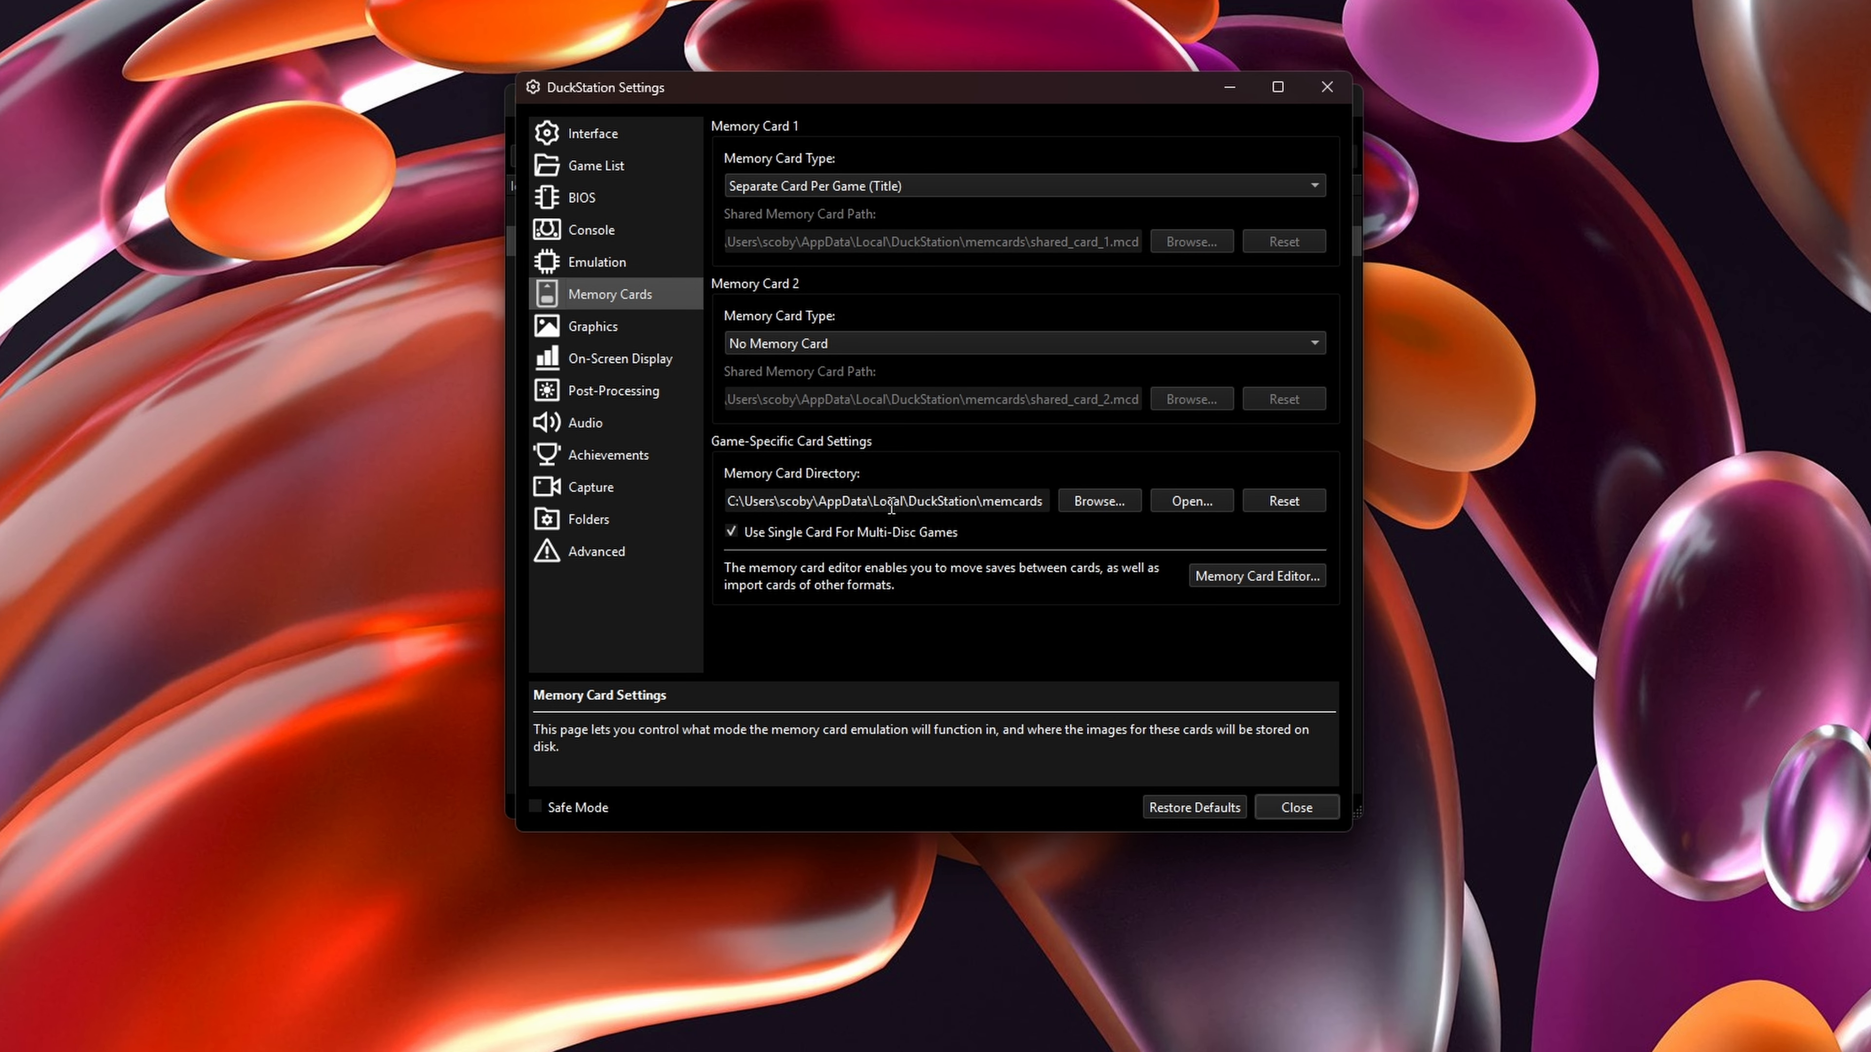
left_click(593, 326)
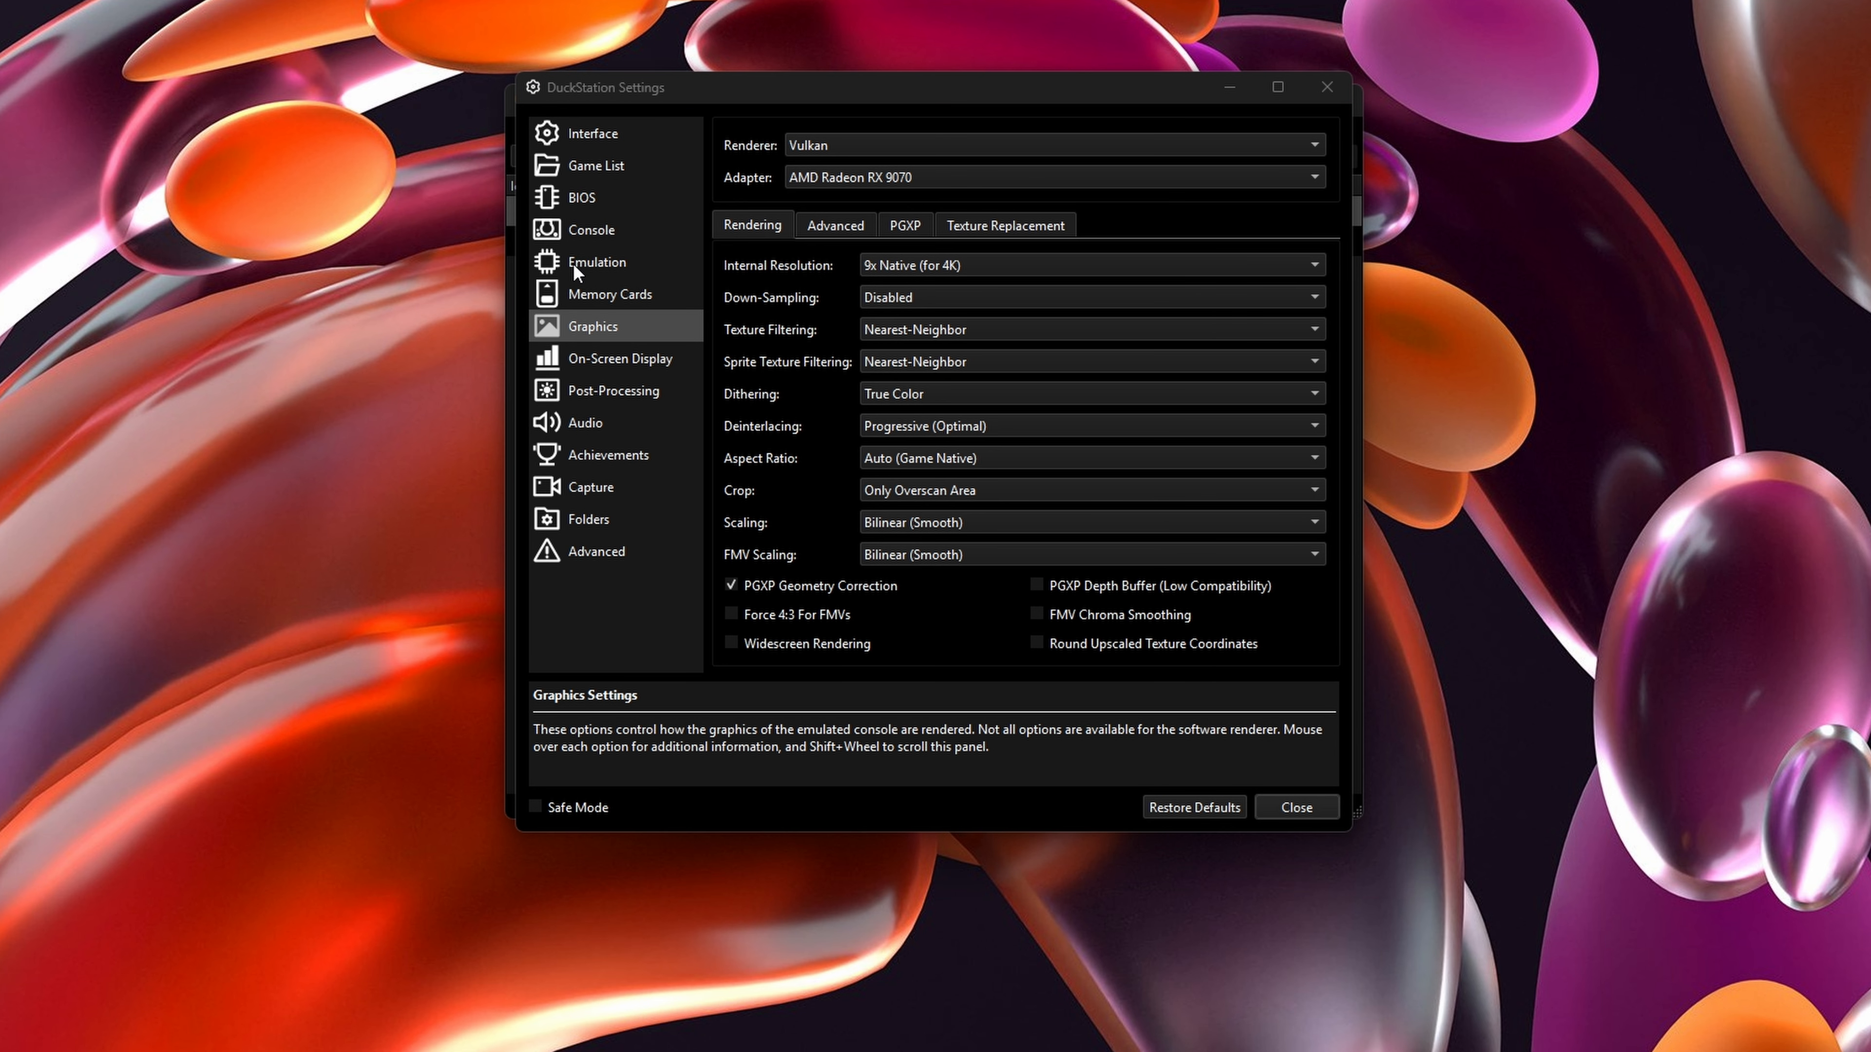
Enable rewinding in the emulation settings and close the settings window
left_click(600, 264)
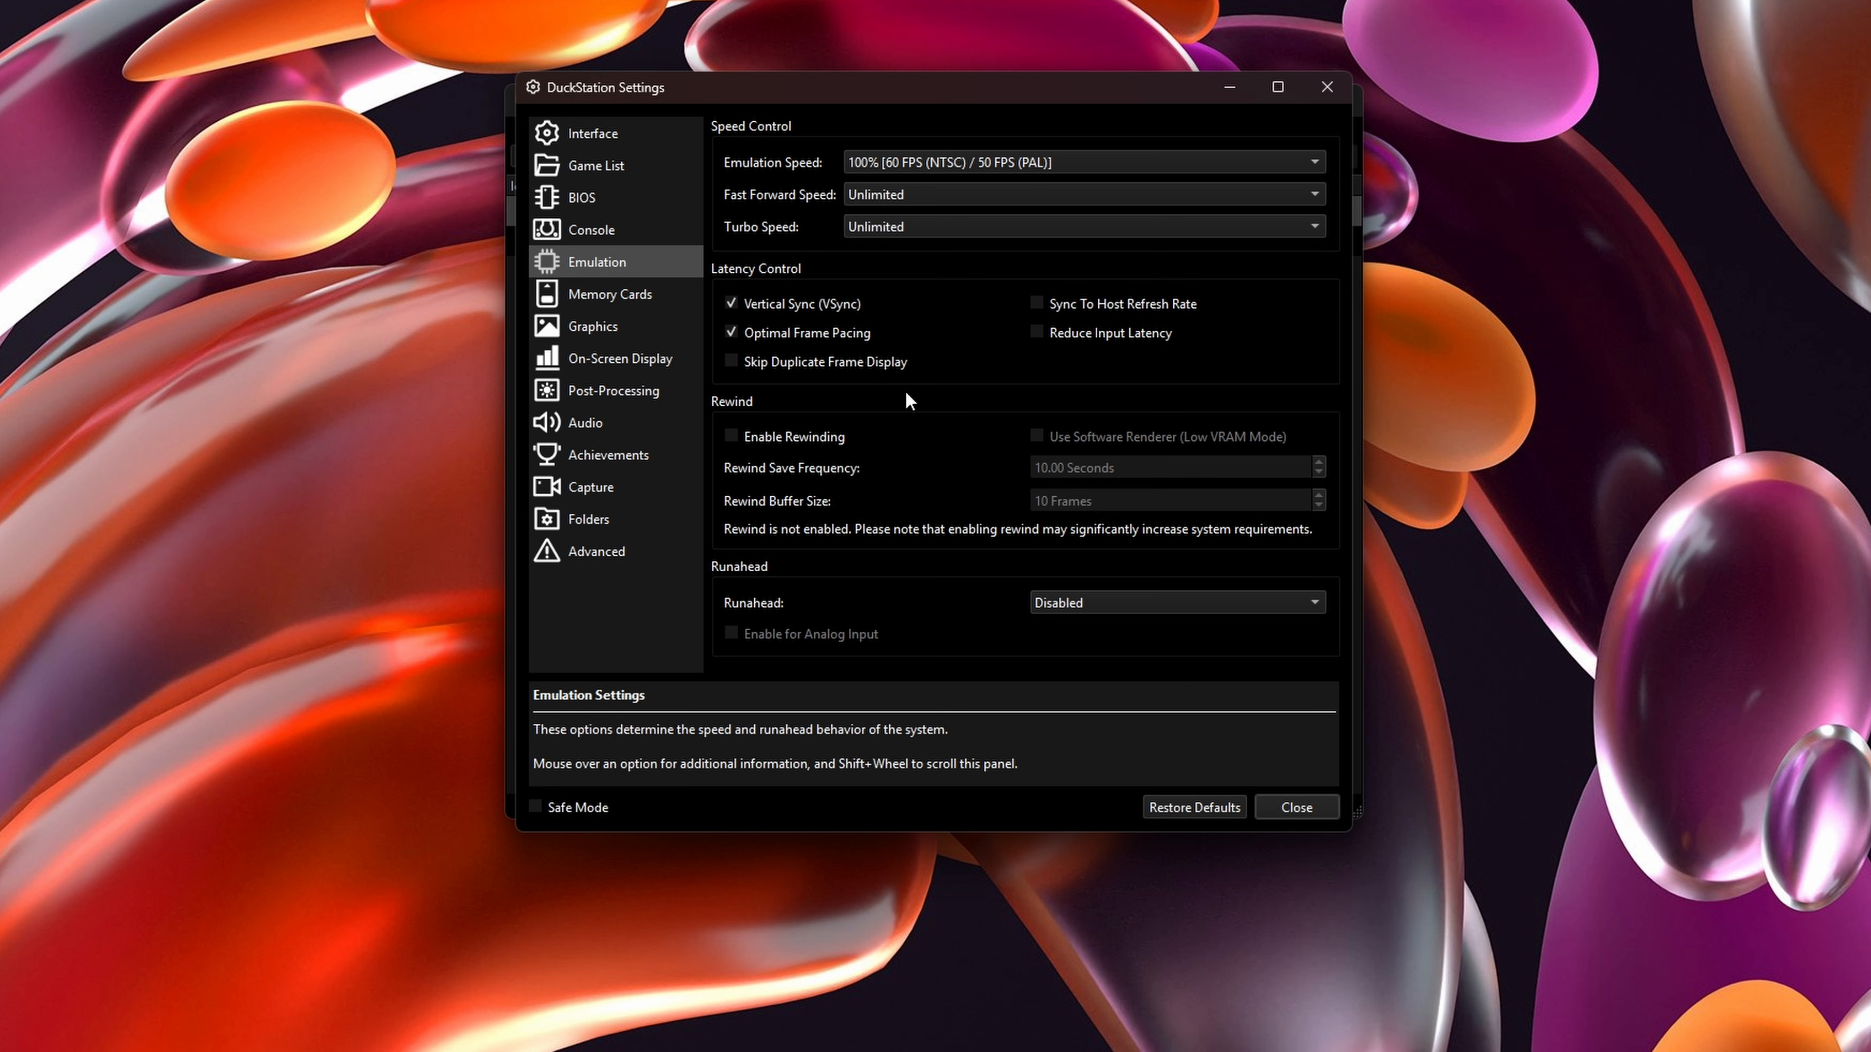
left_click(766, 437)
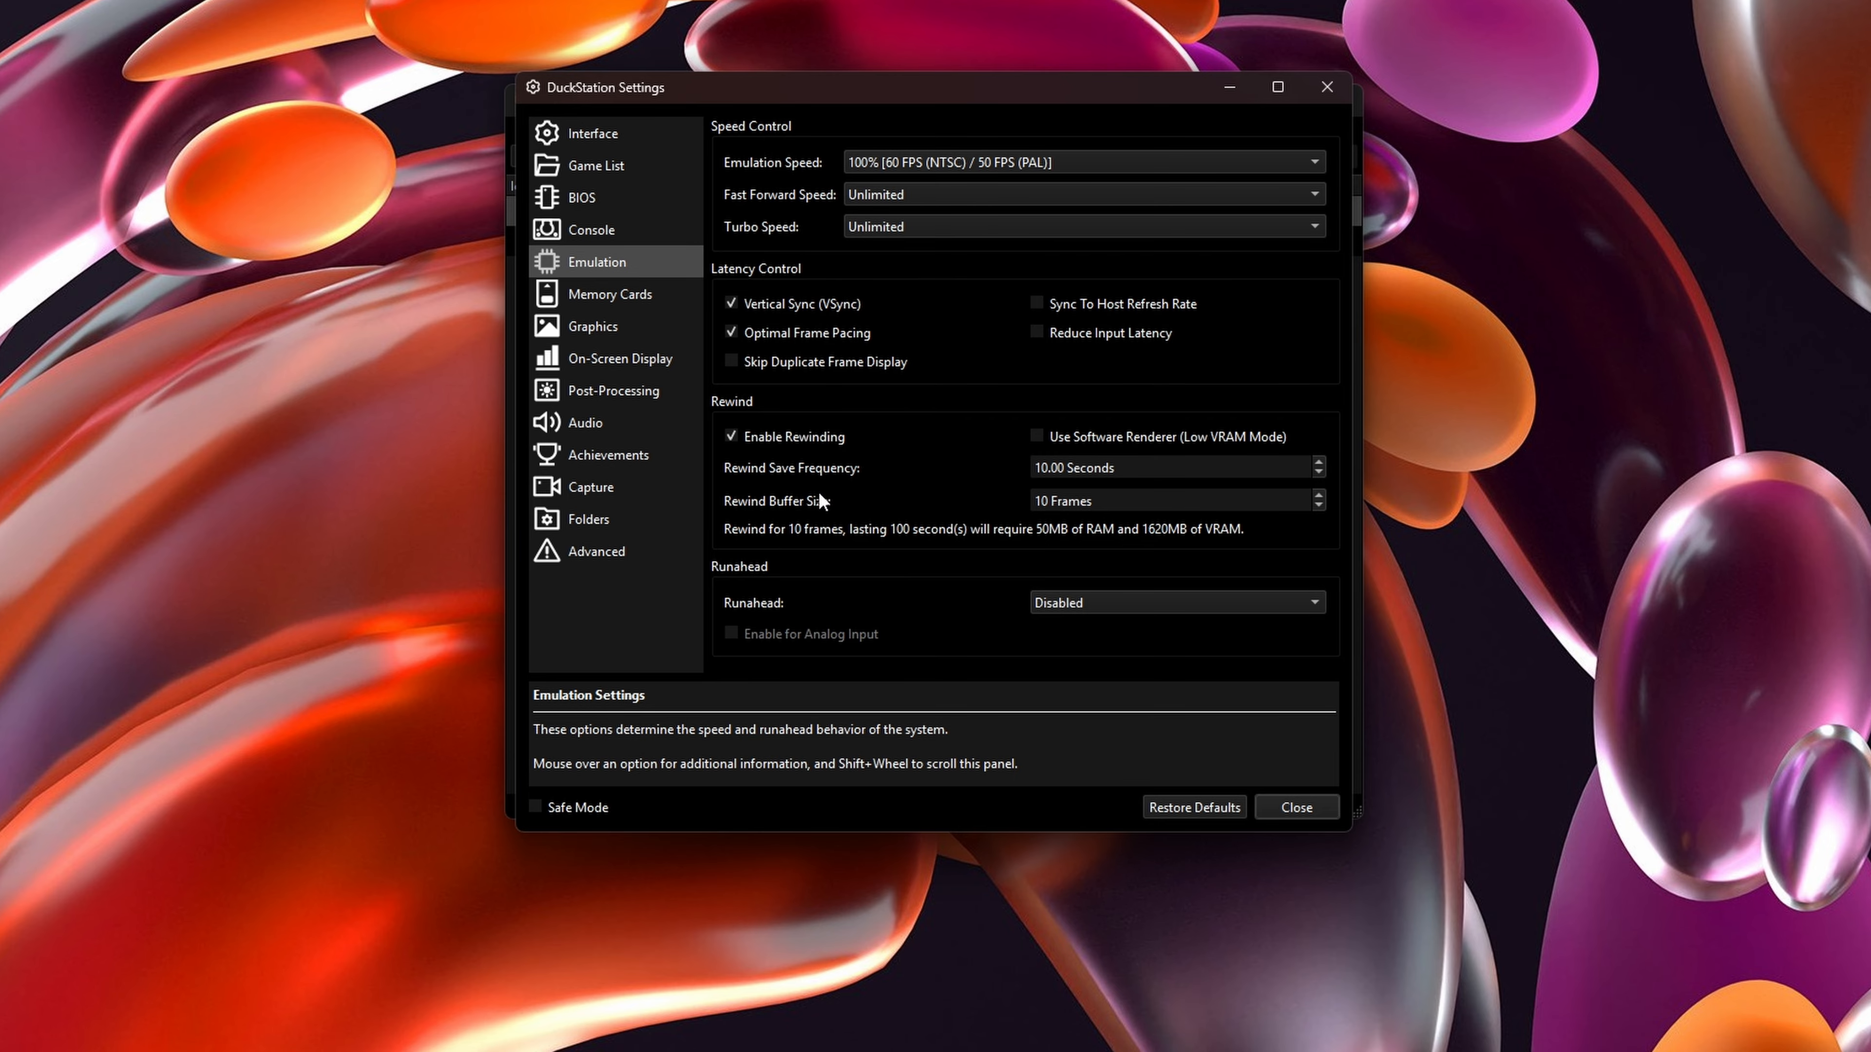
key("Escape")
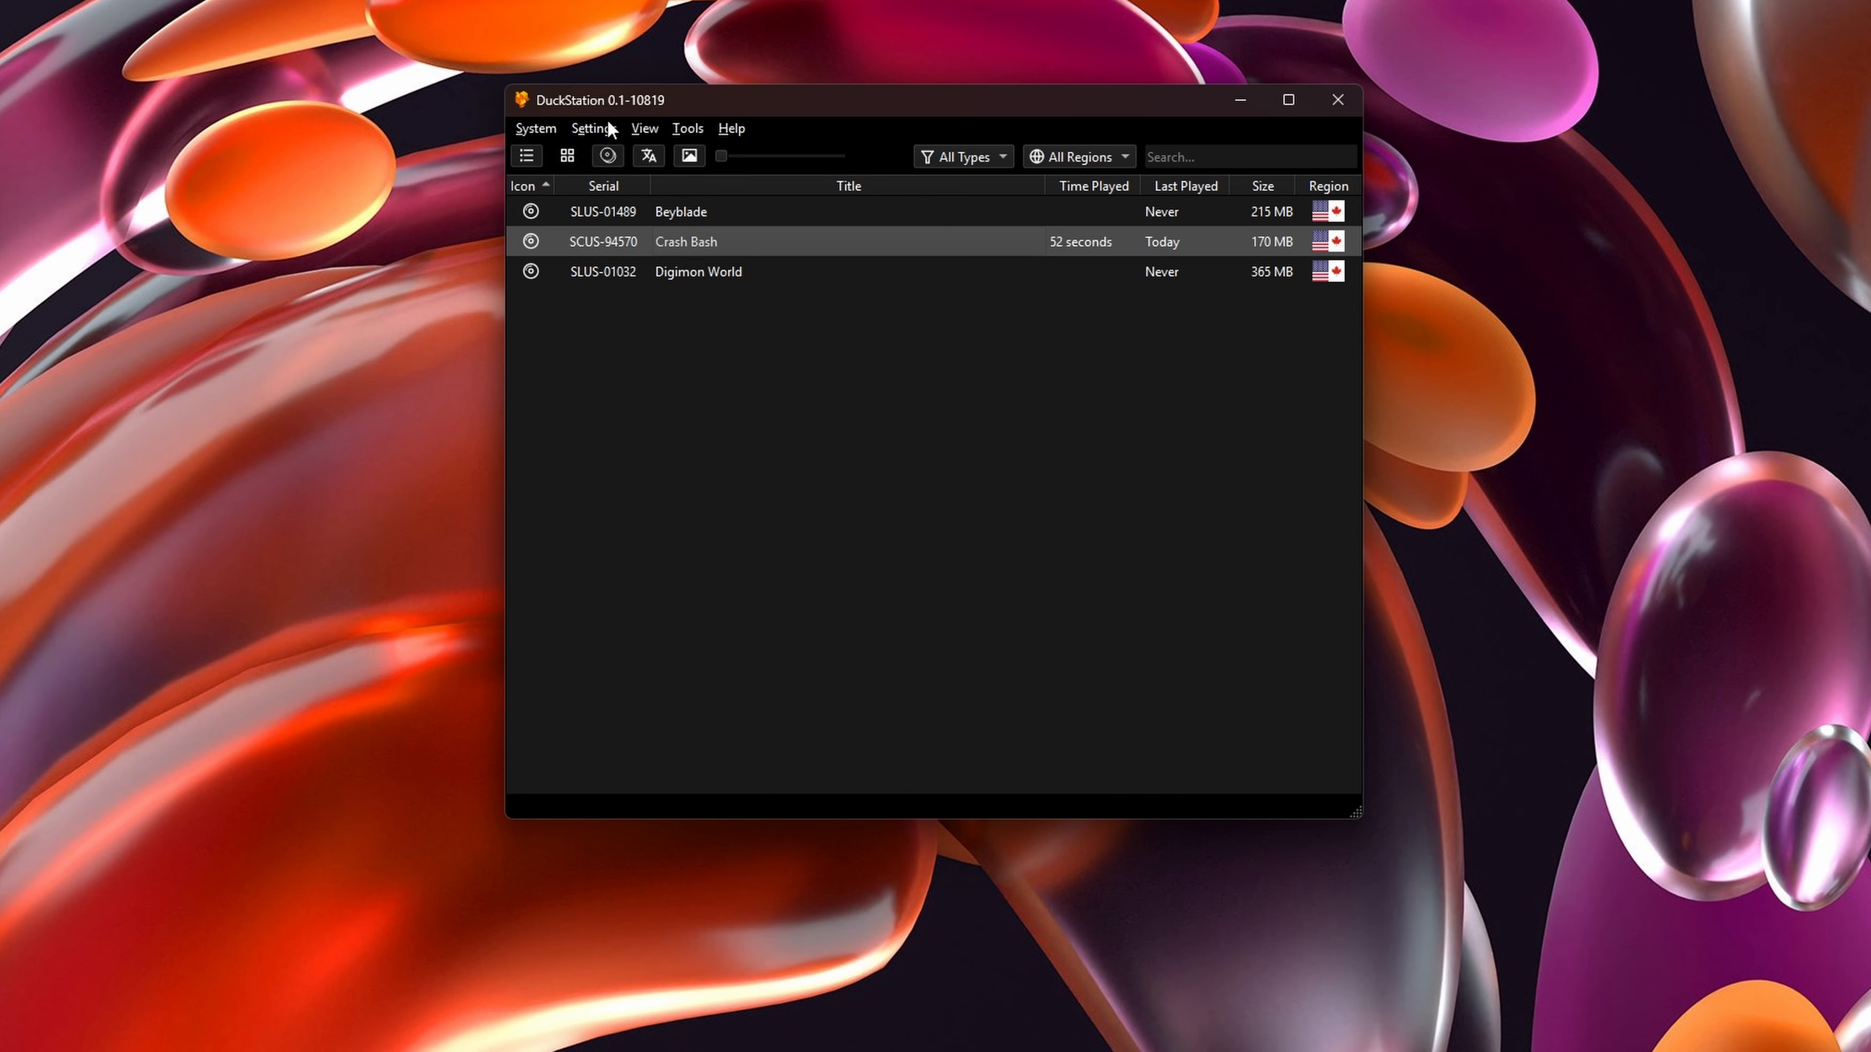
Open the controller settings and review the global options and the bindings of Controller Ports 1 and 2
left_click(597, 127)
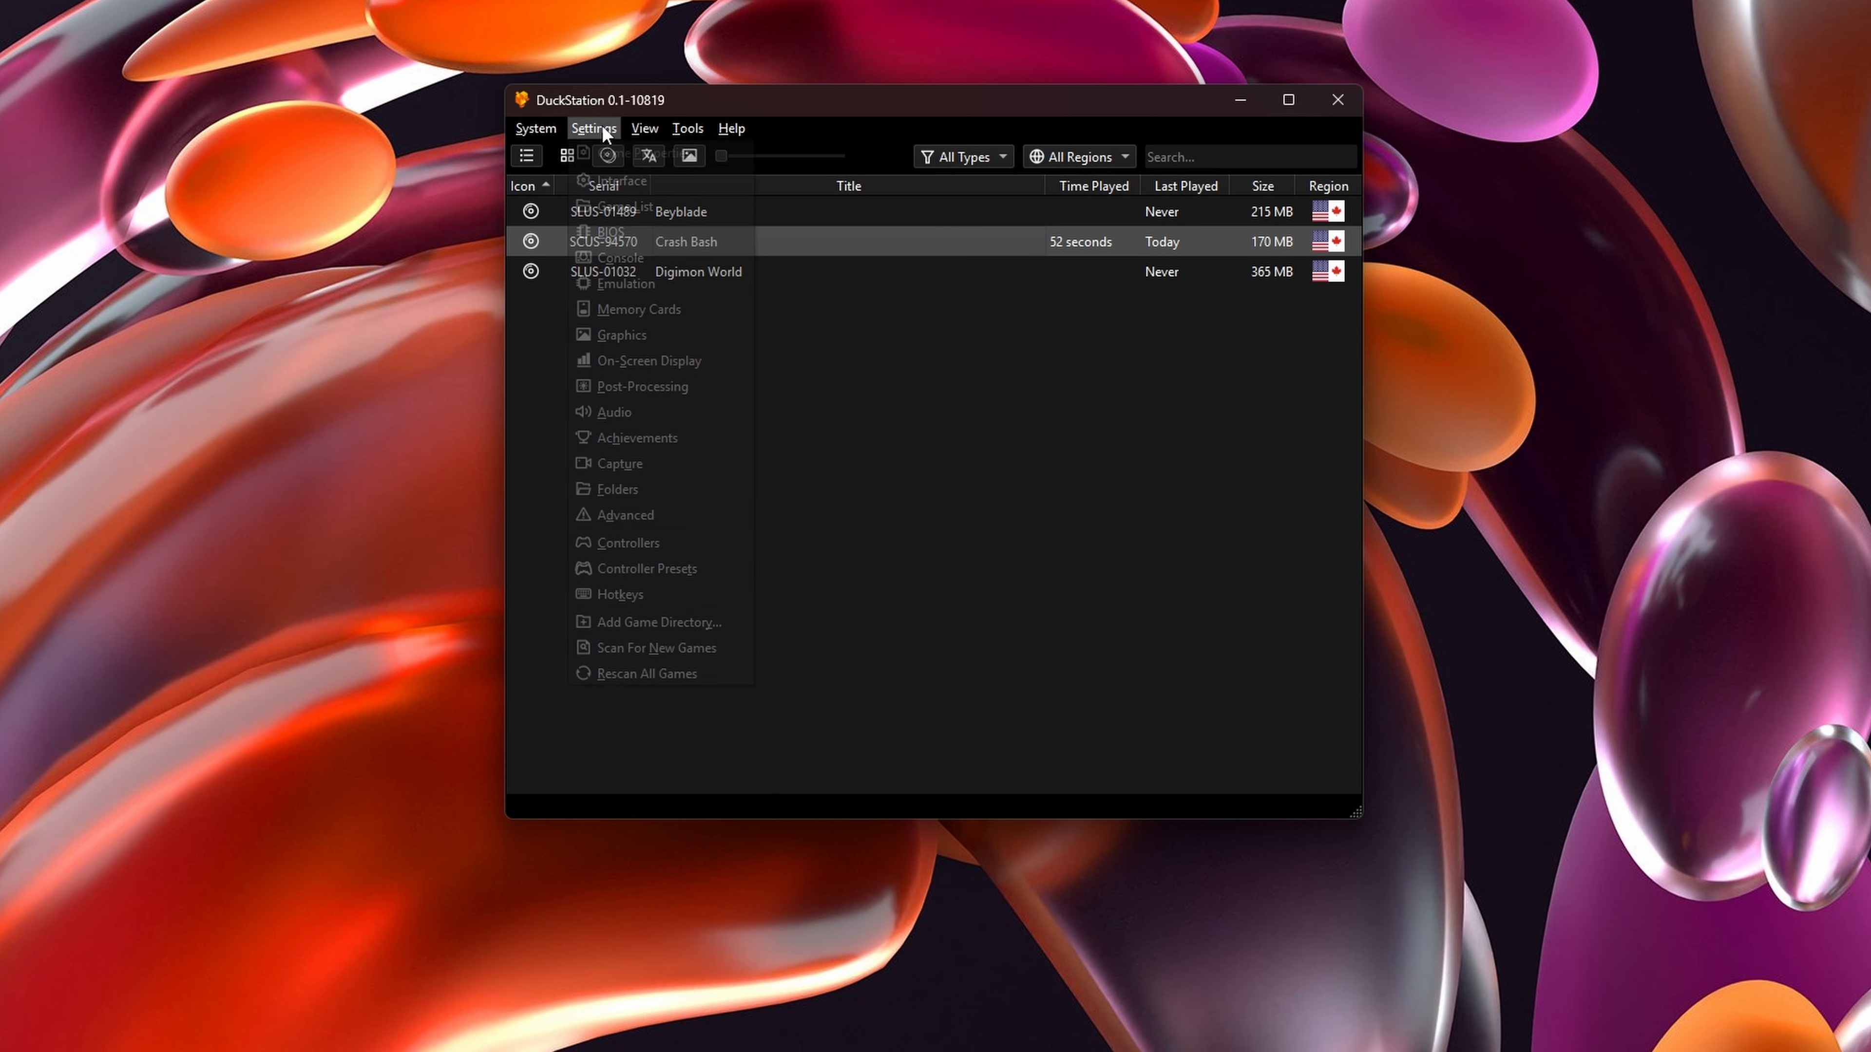
left_click(627, 542)
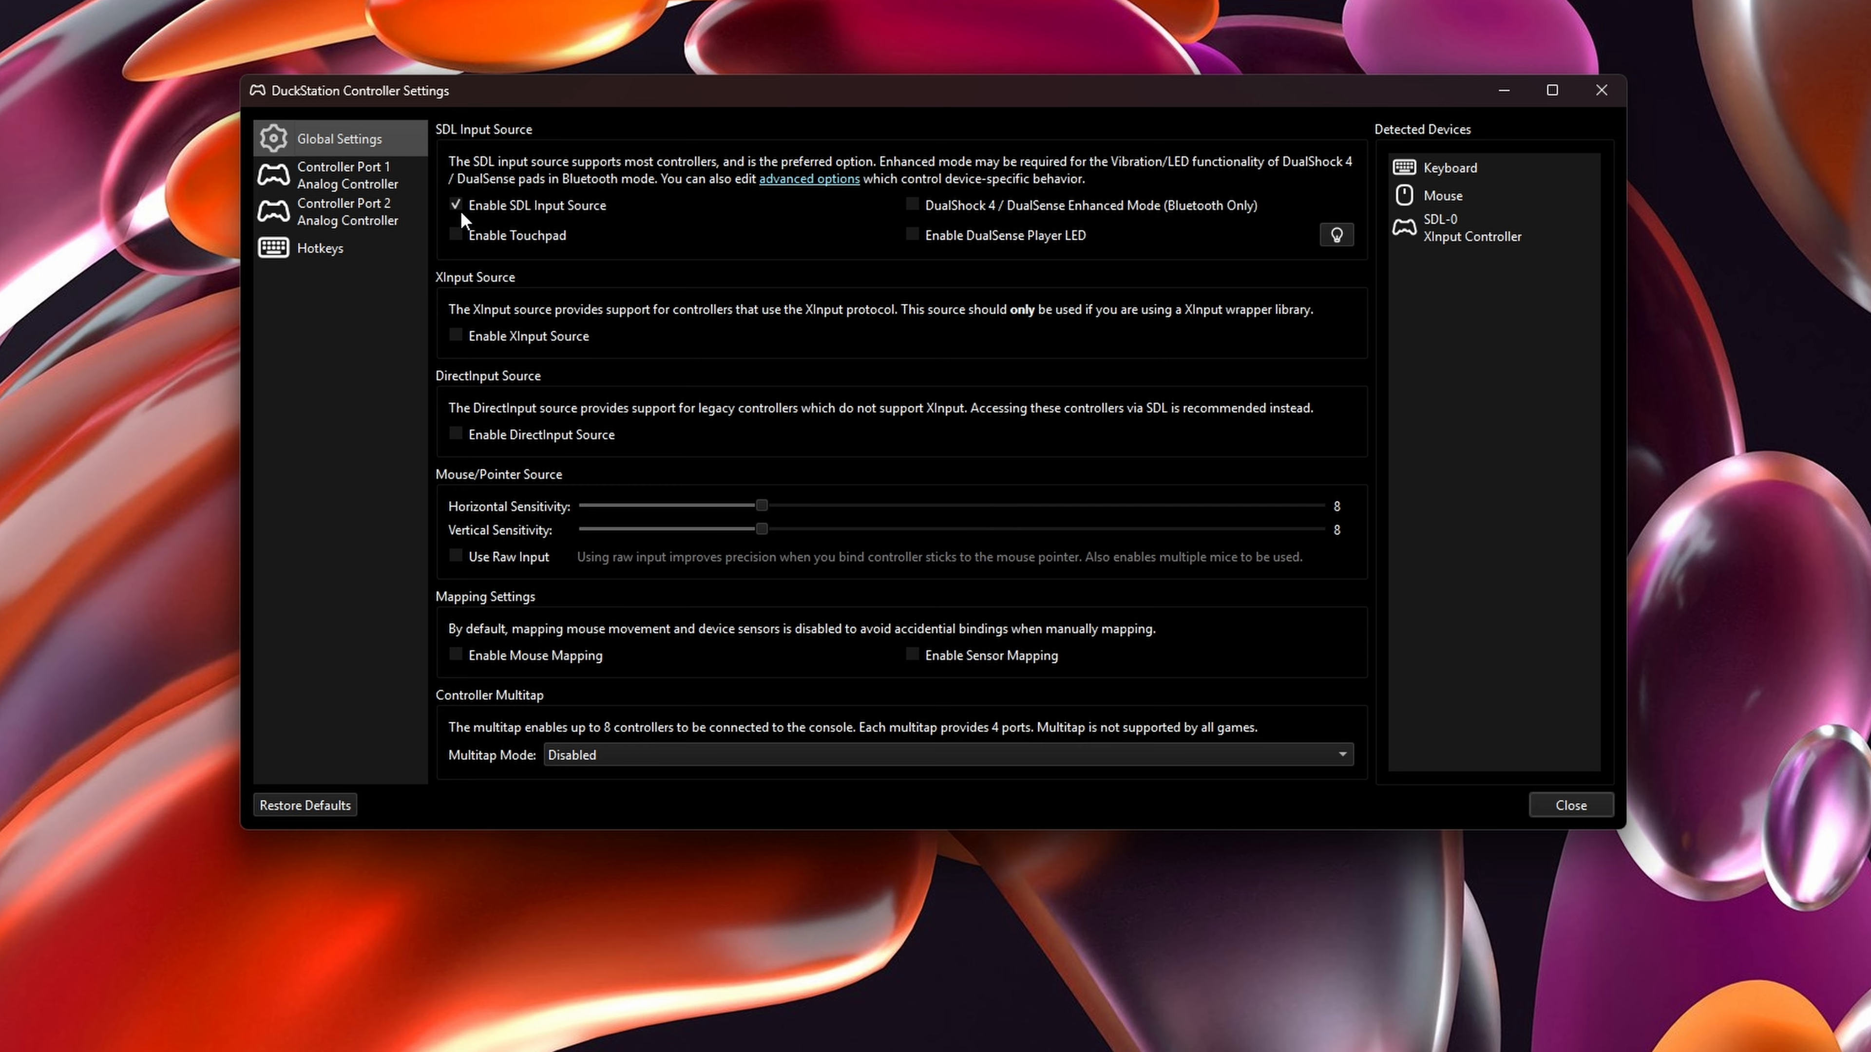
left_click(368, 171)
left_click(376, 213)
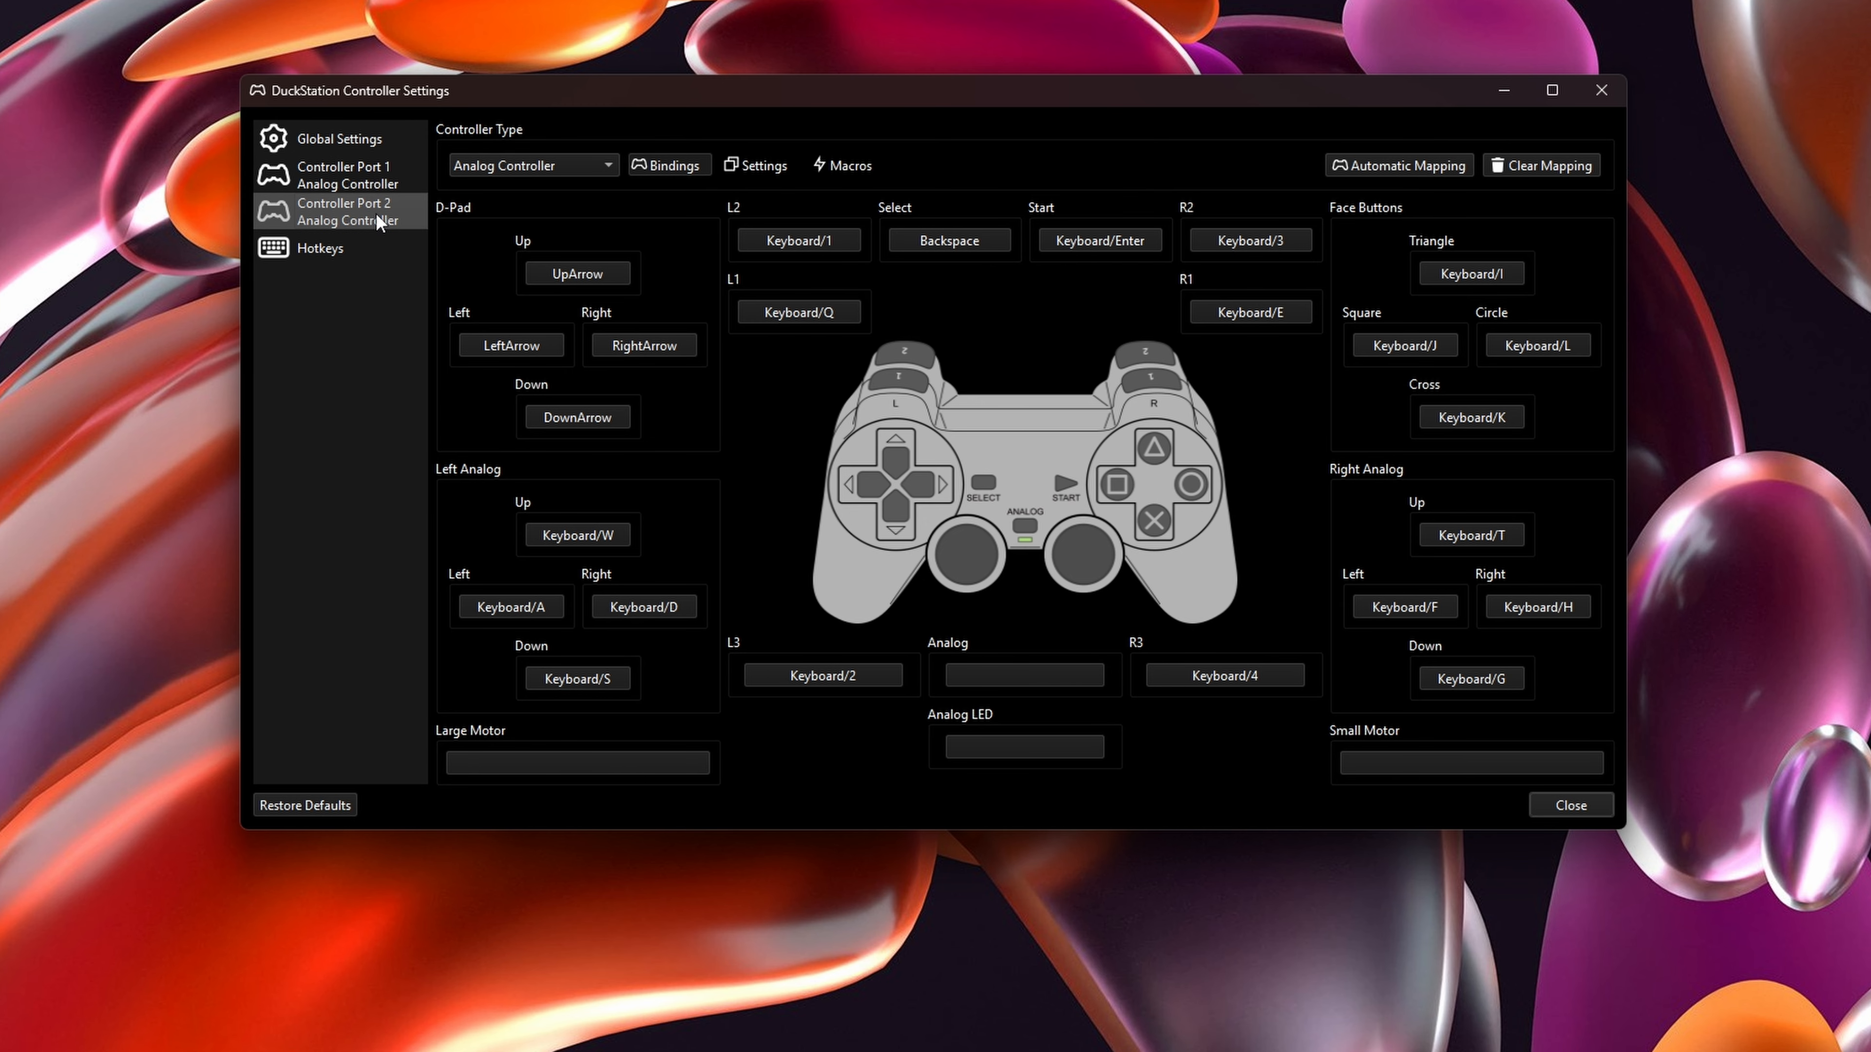
left_click(367, 169)
In the hotkey settings, rebind Fast Forward (Hold) to the keyboard's Space key
left_click(347, 249)
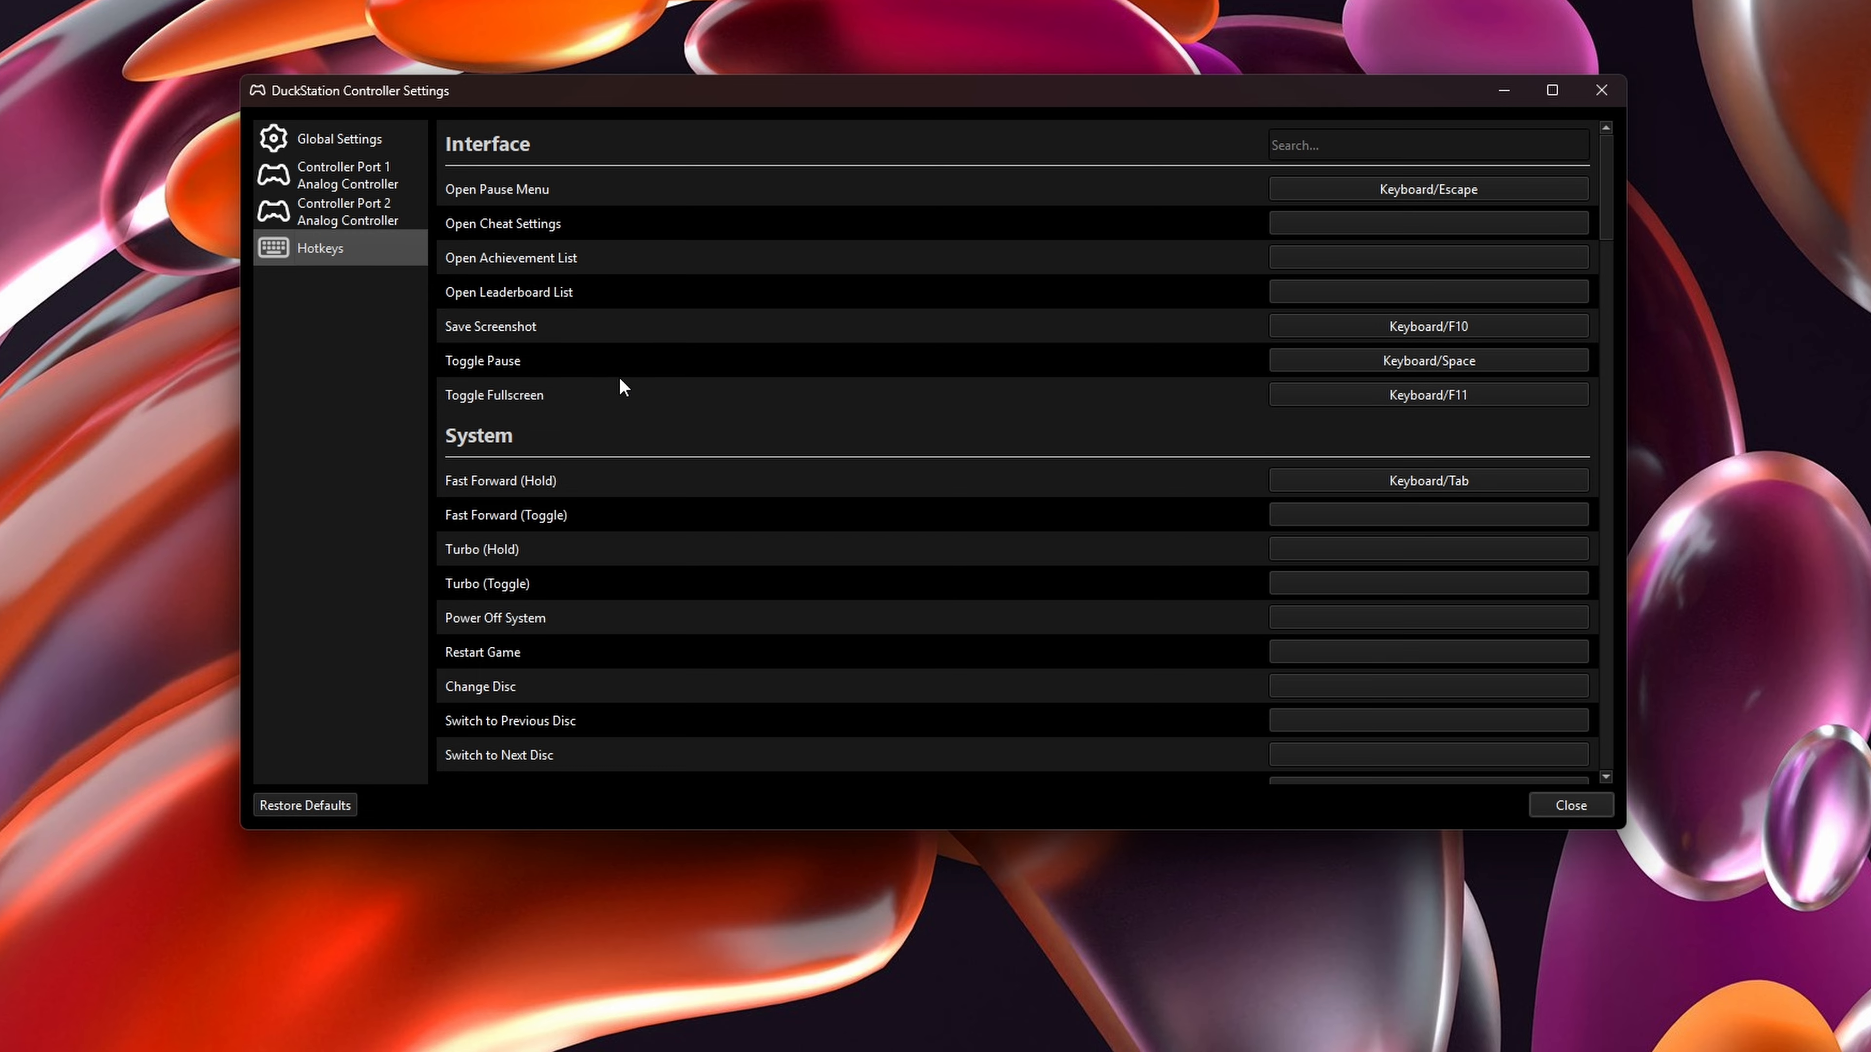
scroll(810, 379, "down", 3)
scroll(852, 376, "down", 8)
scroll(956, 518, "up", 11)
scroll(806, 501, "down", 1)
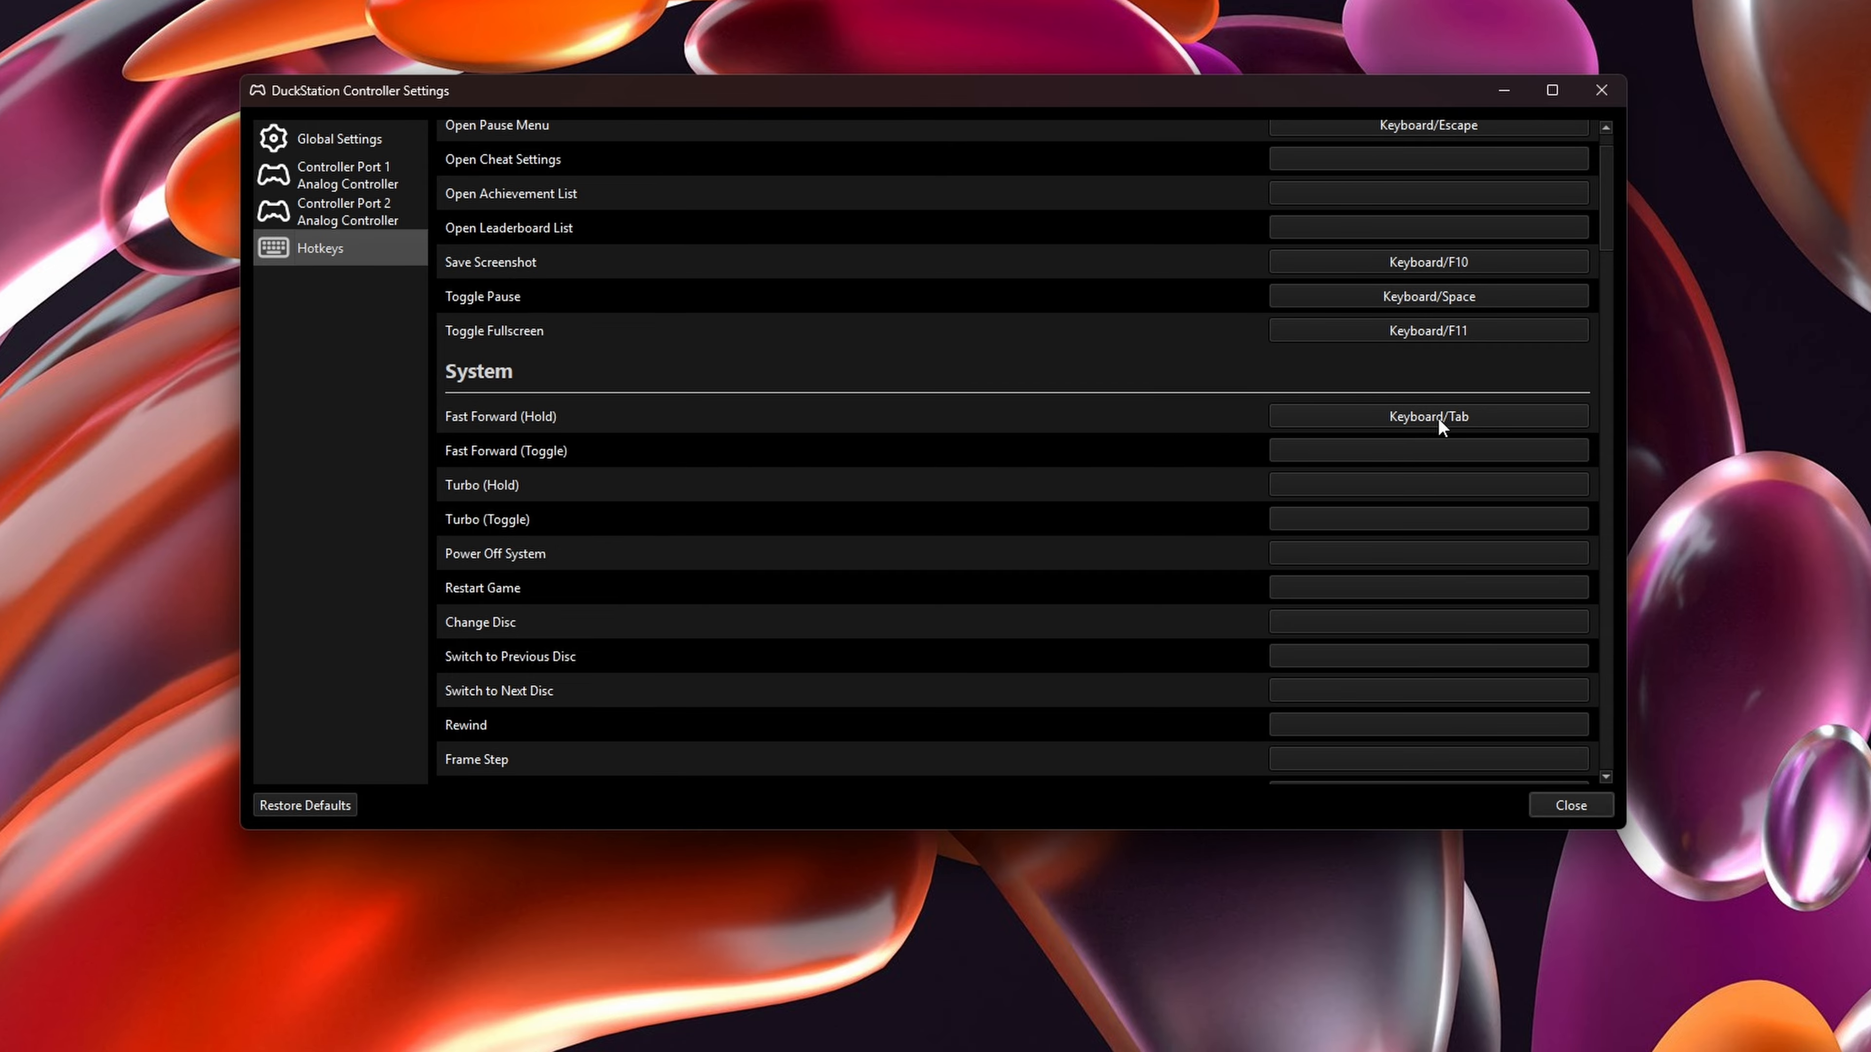
left_click(1462, 417)
key("space")
scroll(1463, 417, "down", 2)
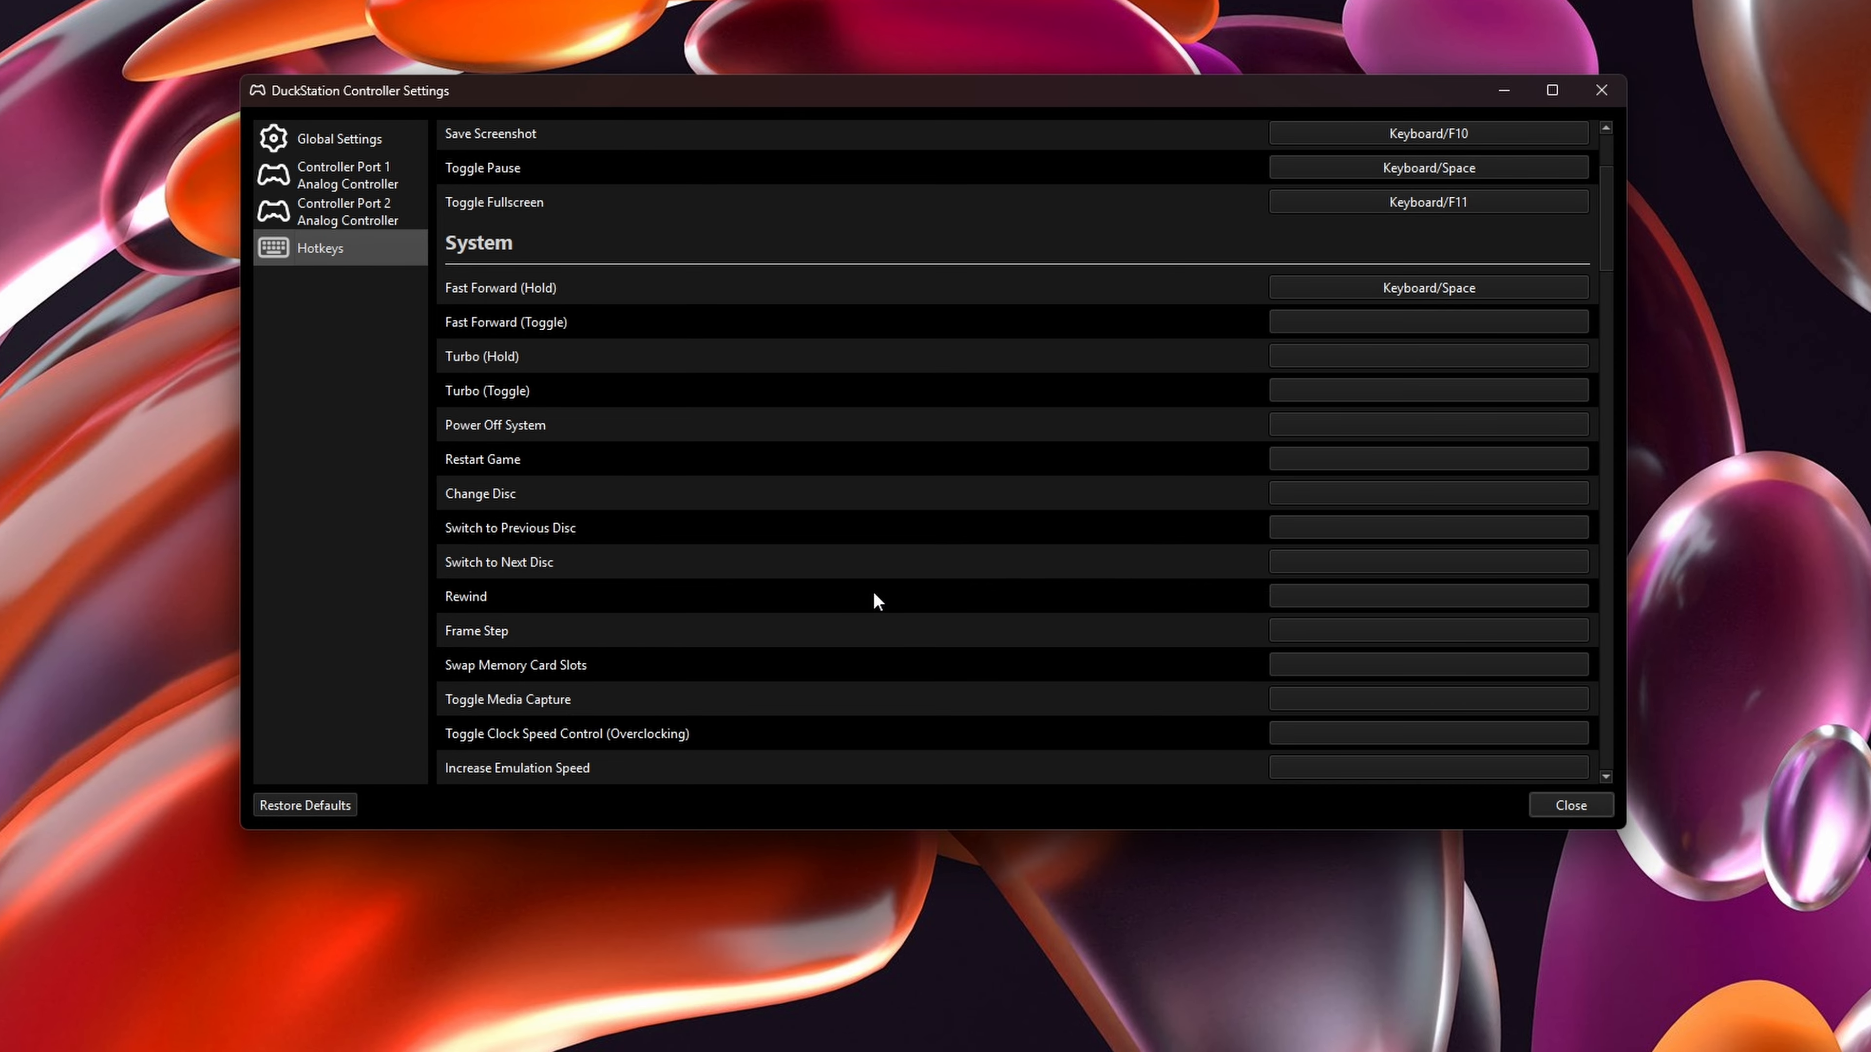
Return to the main window and open the Interface settings
left_click(601, 131)
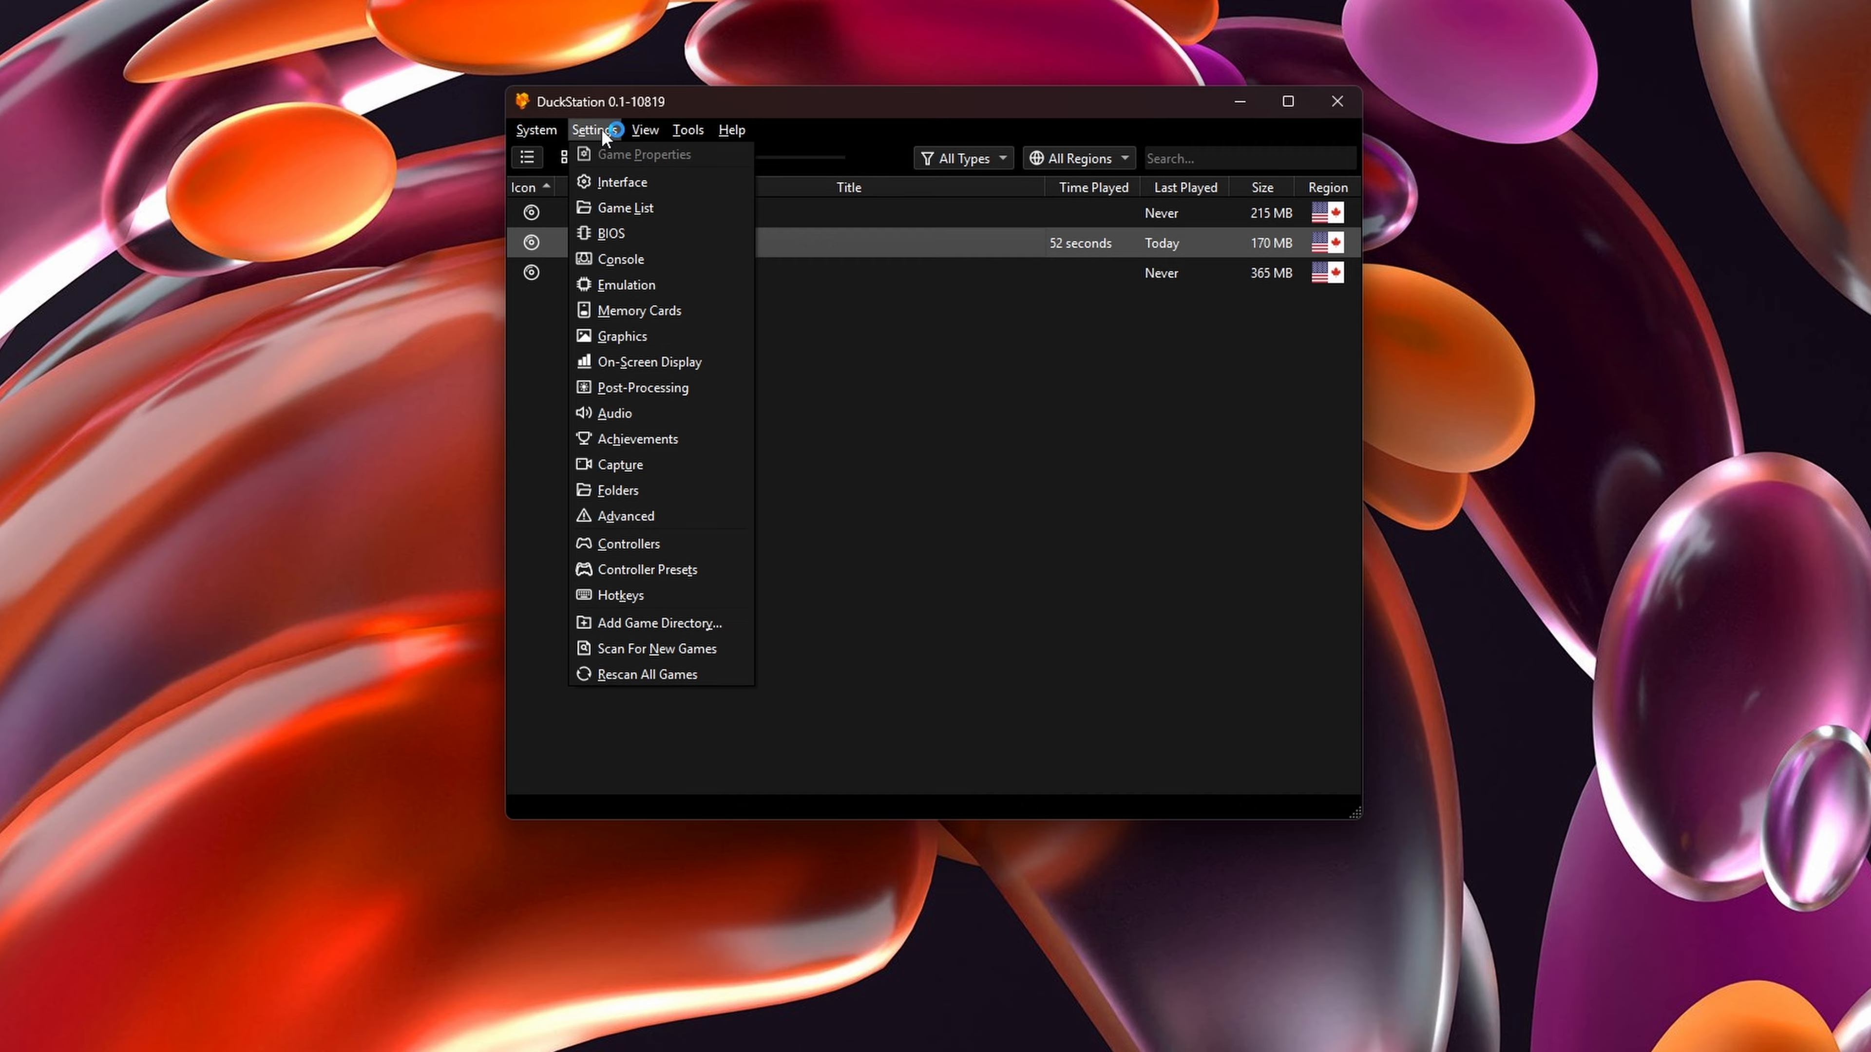
left_click(622, 183)
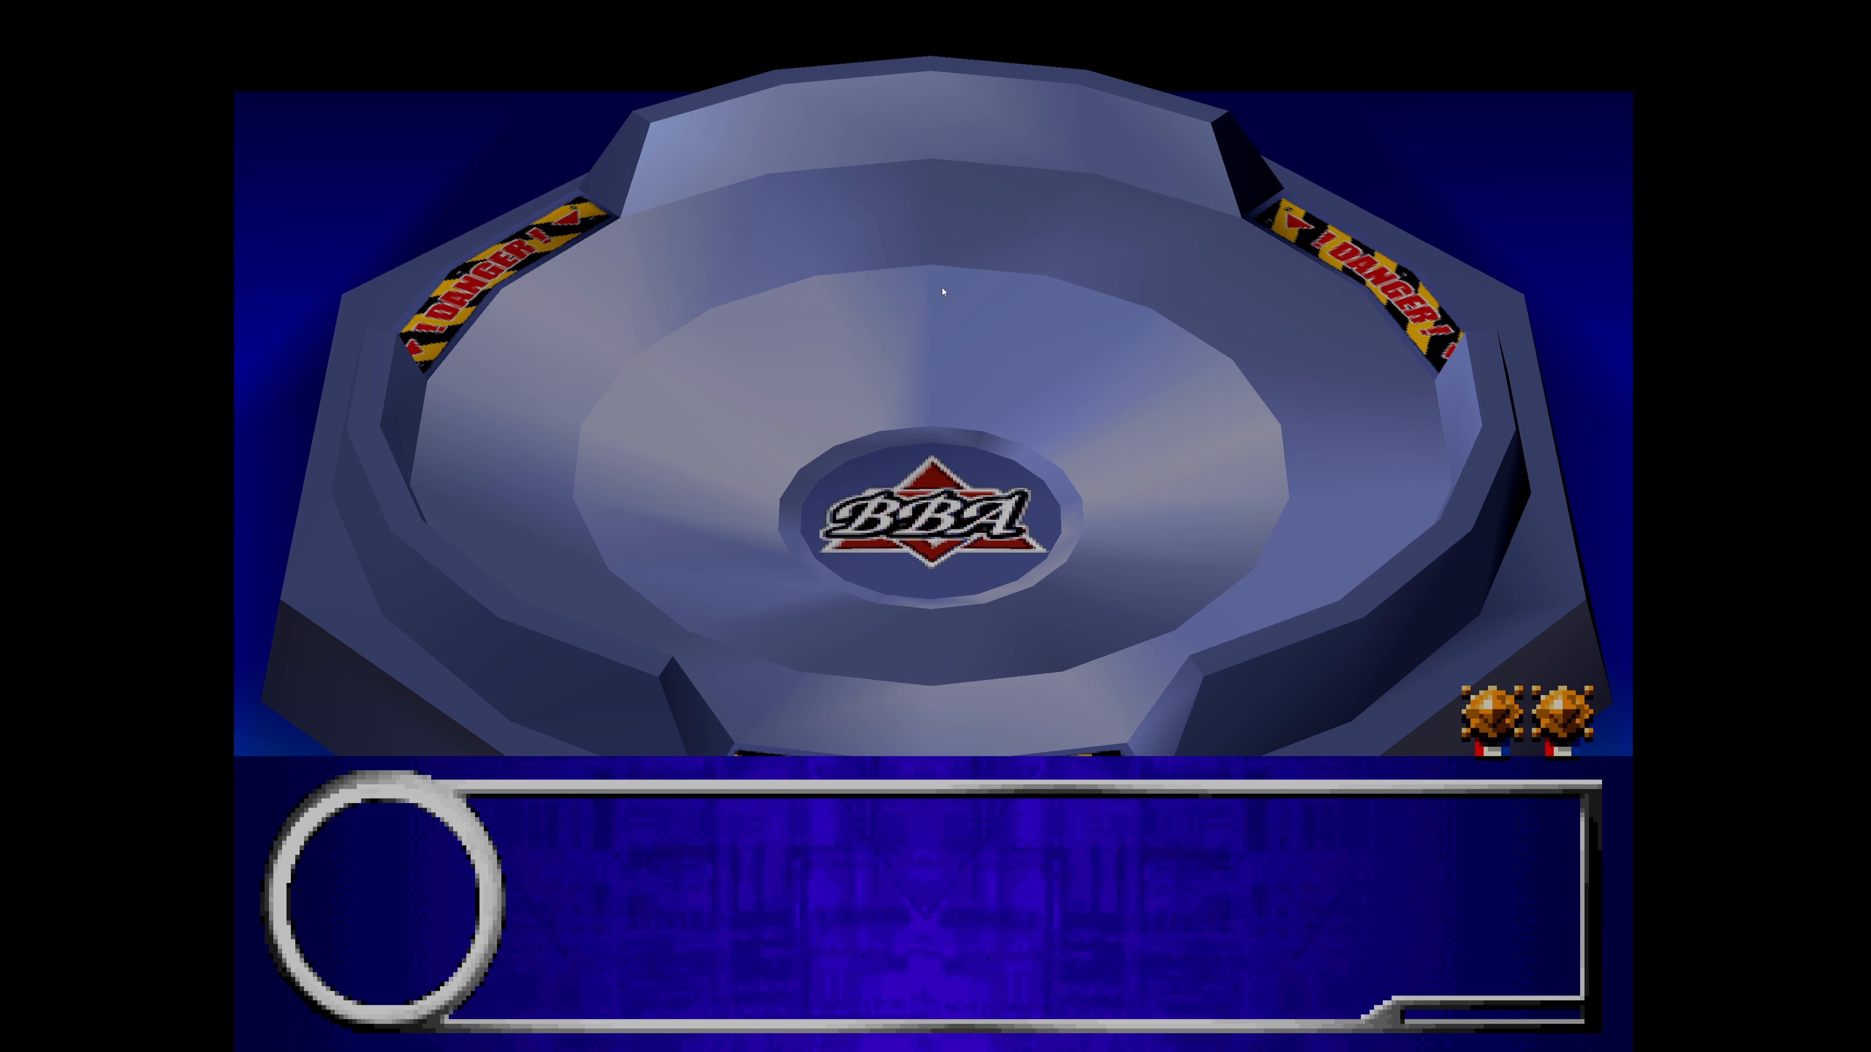
Bring up the pause menu in the running Beyblade game and close the game
key("Escape")
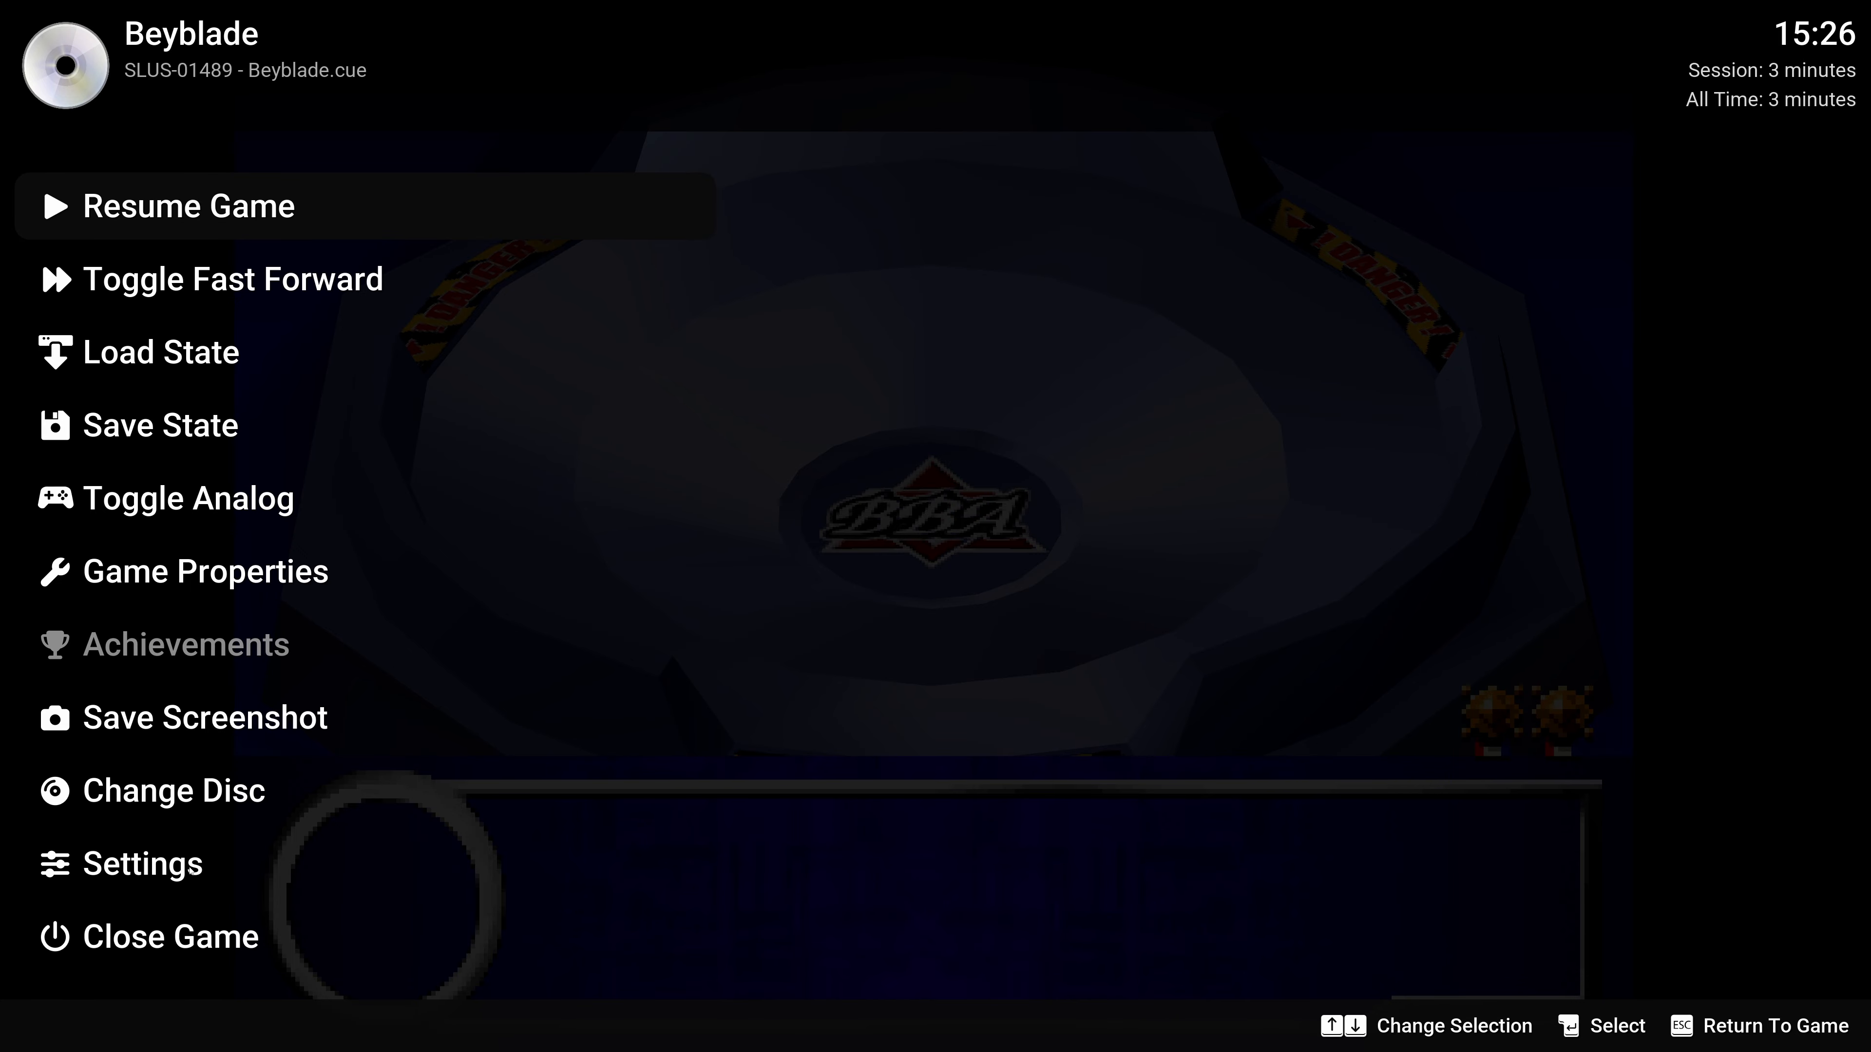
left_click(175, 937)
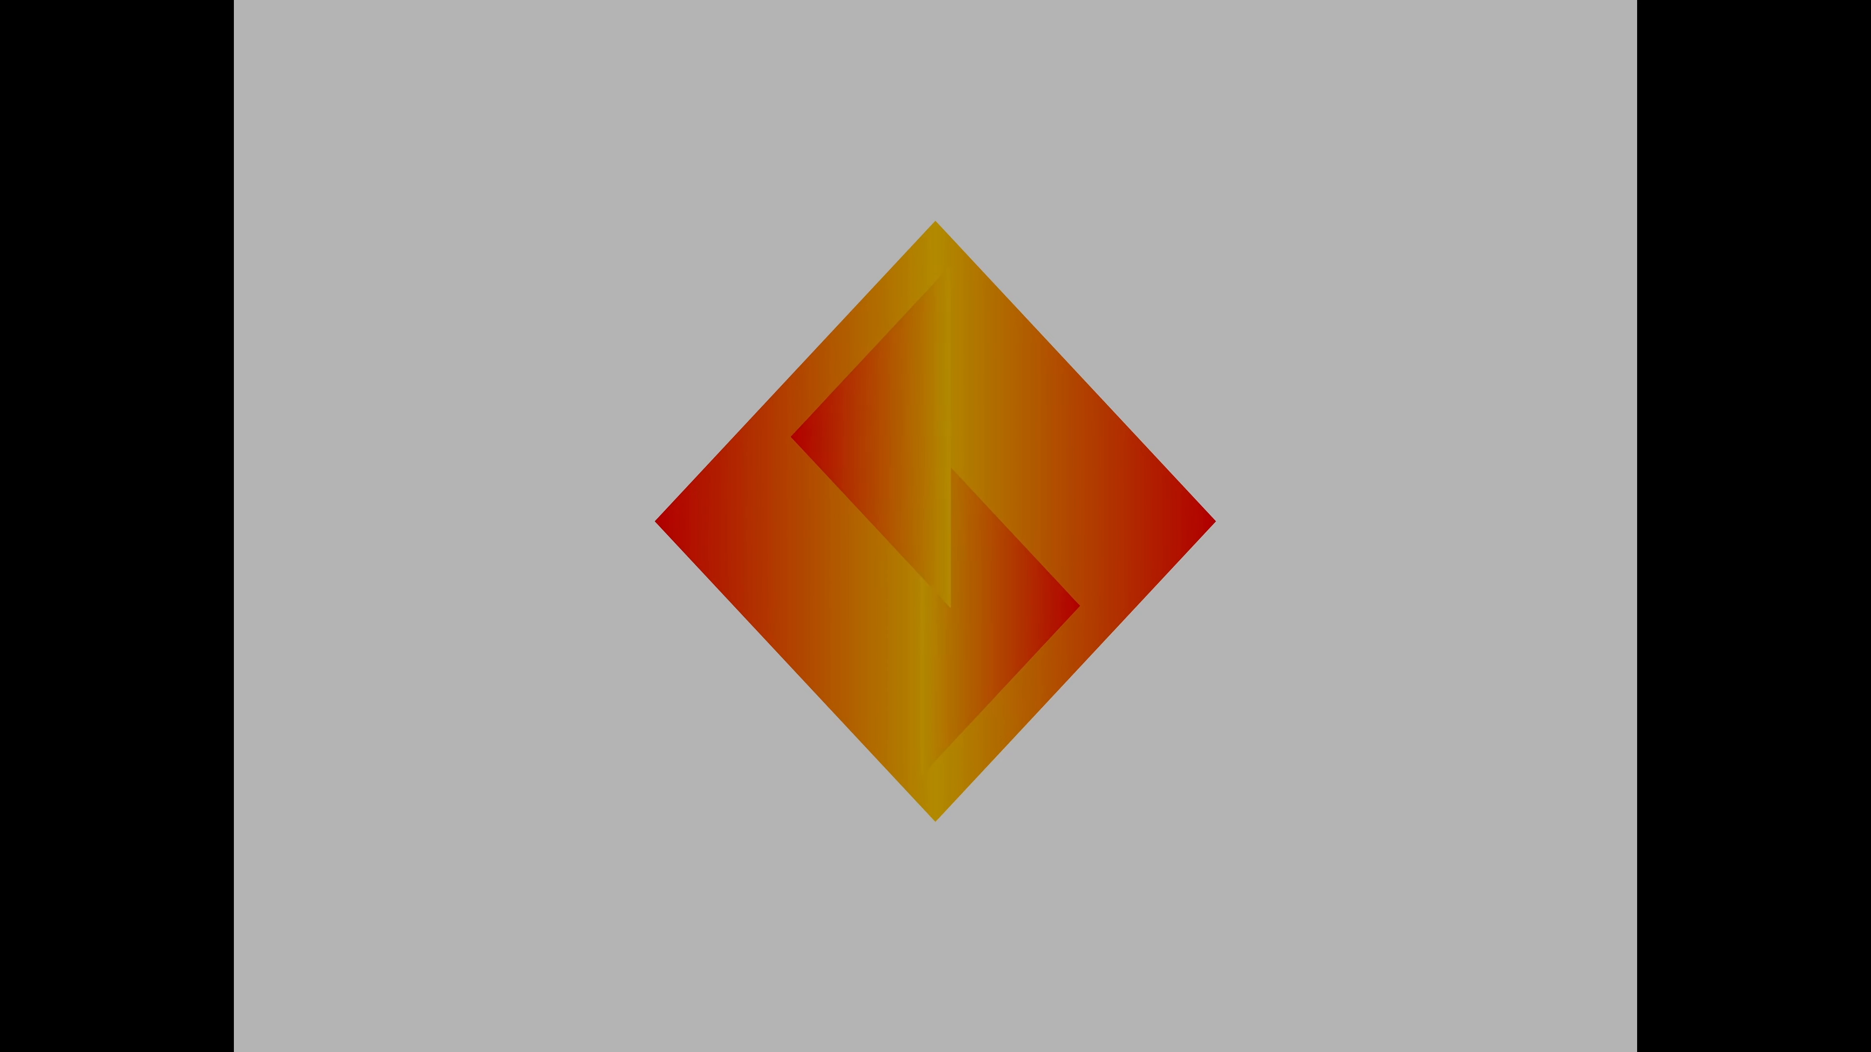